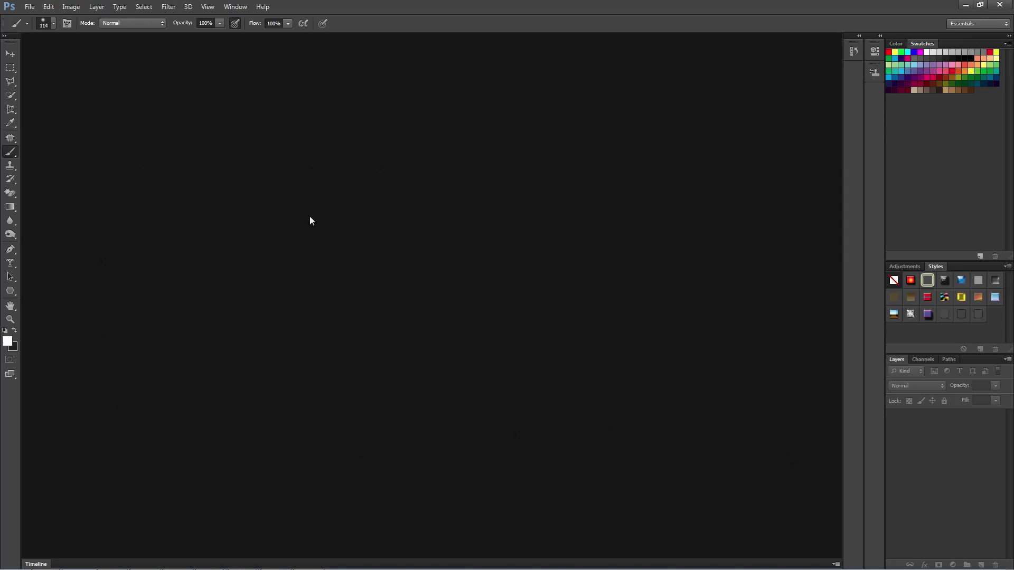
Step: Make a new white document titled DoD Title01, 1280 px wide by 720 px high
{"action": "left_click", "coordinate": [33, 7]}
{"action": "left_click", "coordinate": [36, 7]}
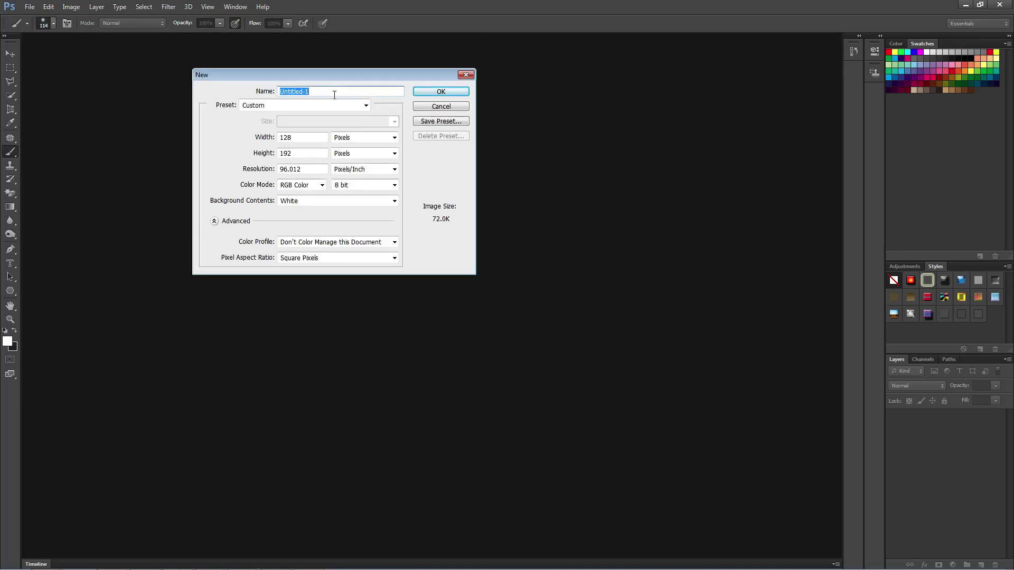
{"action": "type", "text": "T"}
{"action": "left_click", "coordinate": [309, 137]}
{"action": "type", "text": "0"}
{"action": "left_click_drag", "start_coordinate": [305, 152], "coordinate": [272, 158]}
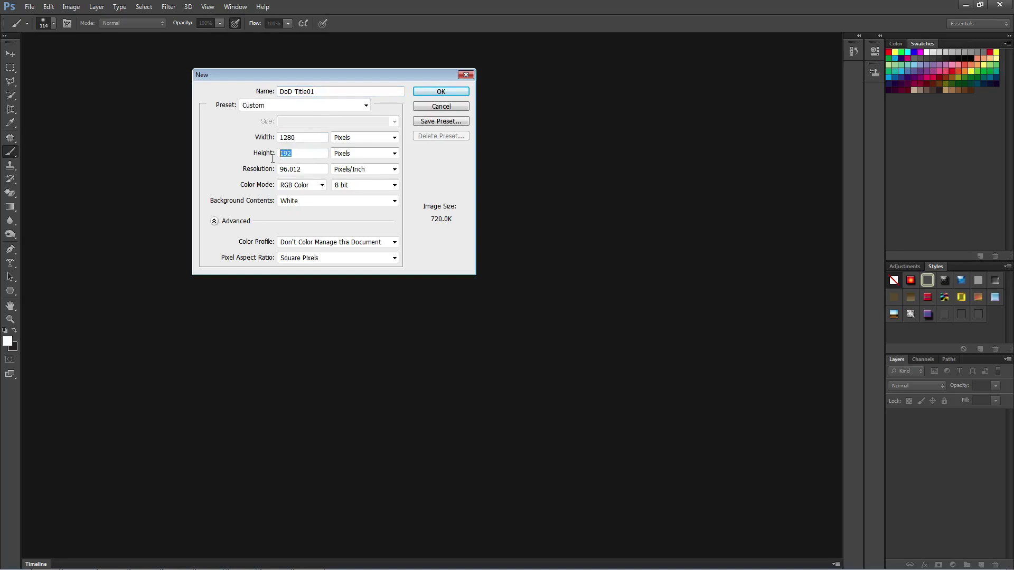
{"action": "type", "text": "720"}
{"action": "left_click", "coordinate": [440, 92]}
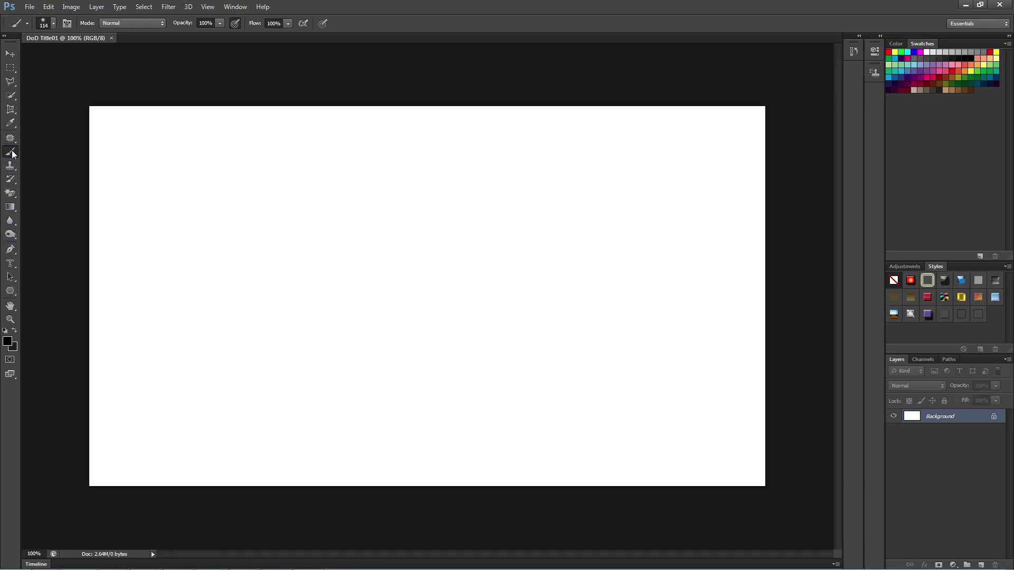
Step: Paint soft black, dark brown and light grey strokes across the white canvas
{"action": "mouse_move", "coordinate": [75, 117]}
{"action": "left_mouse_down"}
{"action": "mouse_move", "coordinate": [259, 184]}
{"action": "mouse_move", "coordinate": [654, 64]}
{"action": "mouse_move", "coordinate": [744, 299]}
{"action": "mouse_move", "coordinate": [733, 281]}
{"action": "mouse_move", "coordinate": [611, 539]}
{"action": "mouse_move", "coordinate": [695, 478]}
{"action": "mouse_move", "coordinate": [818, 222]}
{"action": "mouse_move", "coordinate": [634, 283]}
{"action": "mouse_move", "coordinate": [317, 294]}
{"action": "mouse_move", "coordinate": [190, 245]}
{"action": "mouse_move", "coordinate": [20, 373]}
{"action": "mouse_move", "coordinate": [317, 385]}
{"action": "mouse_move", "coordinate": [566, 252]}
{"action": "left_mouse_up"}
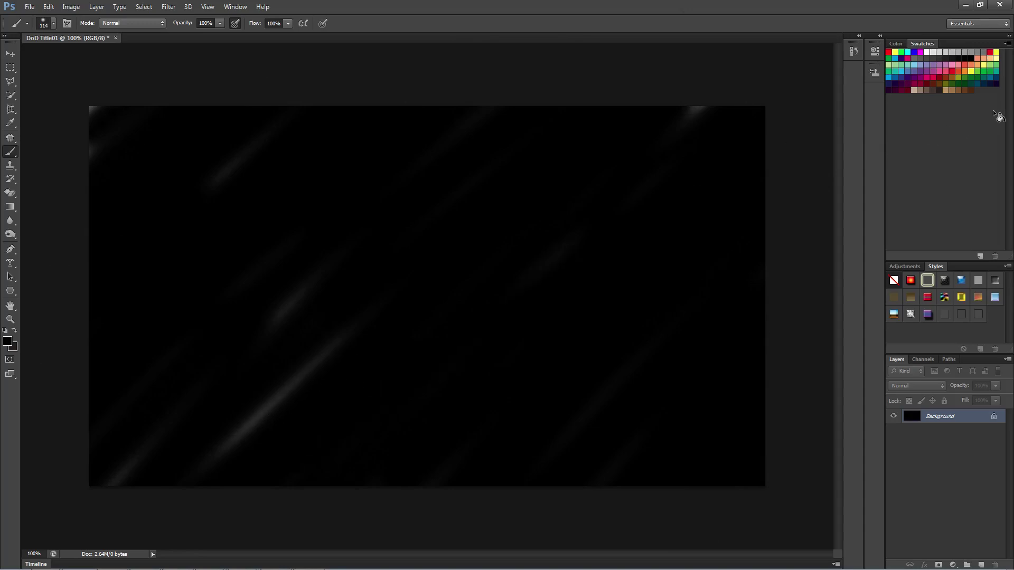
{"action": "left_click", "coordinate": [945, 86]}
{"action": "mouse_move", "coordinate": [248, 279]}
{"action": "left_mouse_down"}
{"action": "mouse_move", "coordinate": [340, 144]}
{"action": "mouse_move", "coordinate": [41, 355]}
{"action": "mouse_move", "coordinate": [502, 165]}
{"action": "mouse_move", "coordinate": [522, 386]}
{"action": "mouse_move", "coordinate": [771, 286]}
{"action": "left_mouse_up"}
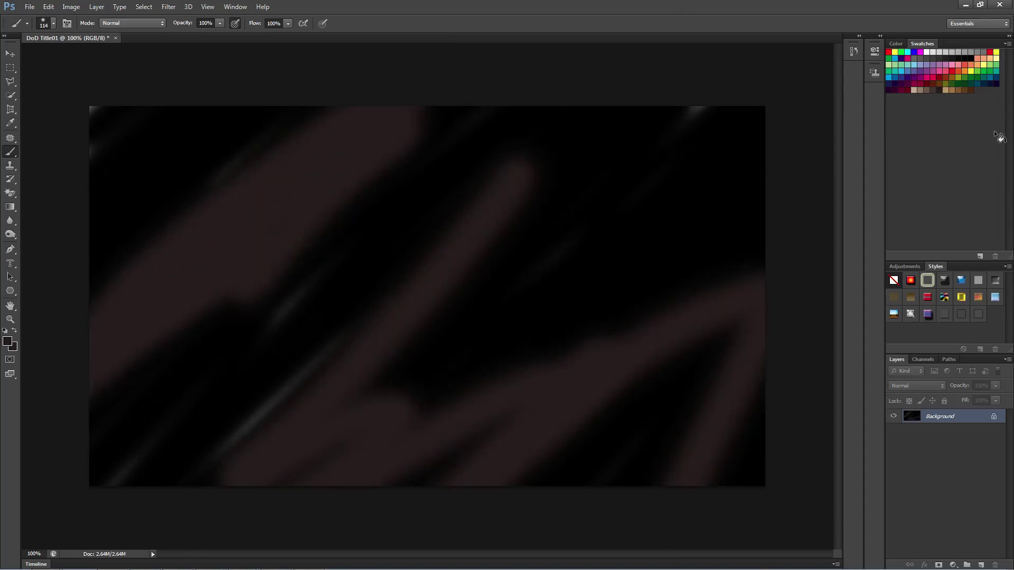
{"action": "mouse_move", "coordinate": [430, 98]}
{"action": "left_mouse_down"}
{"action": "mouse_move", "coordinate": [561, 50]}
{"action": "mouse_move", "coordinate": [403, 299]}
{"action": "mouse_move", "coordinate": [754, 263]}
{"action": "mouse_move", "coordinate": [526, 376]}
{"action": "mouse_move", "coordinate": [616, 117]}
{"action": "mouse_move", "coordinate": [653, 216]}
{"action": "left_mouse_up"}
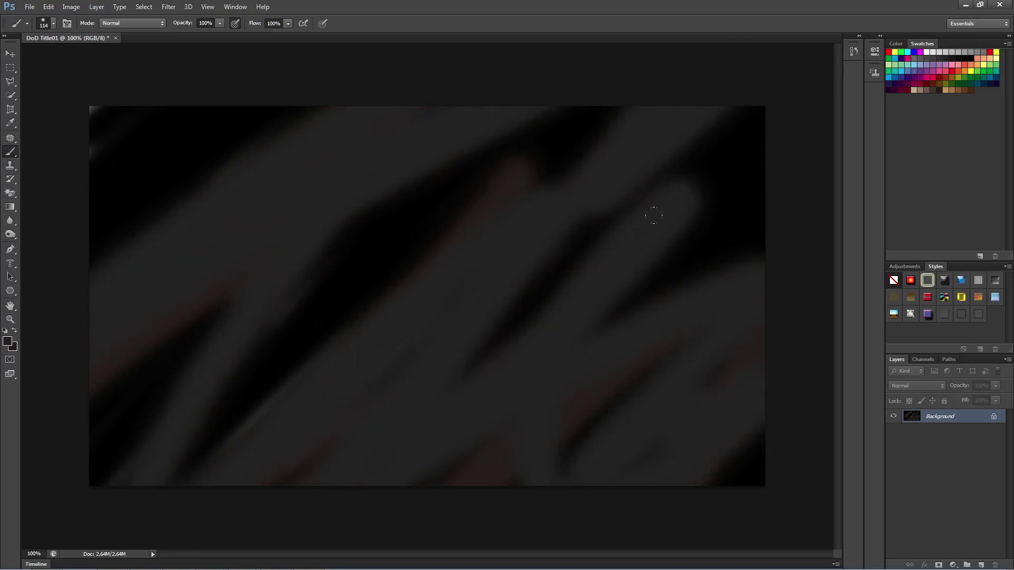
{"action": "left_click", "coordinate": [970, 52]}
{"action": "mouse_move", "coordinate": [227, 124]}
{"action": "left_mouse_down"}
{"action": "mouse_move", "coordinate": [267, 101]}
{"action": "mouse_move", "coordinate": [388, 259]}
{"action": "left_mouse_up"}
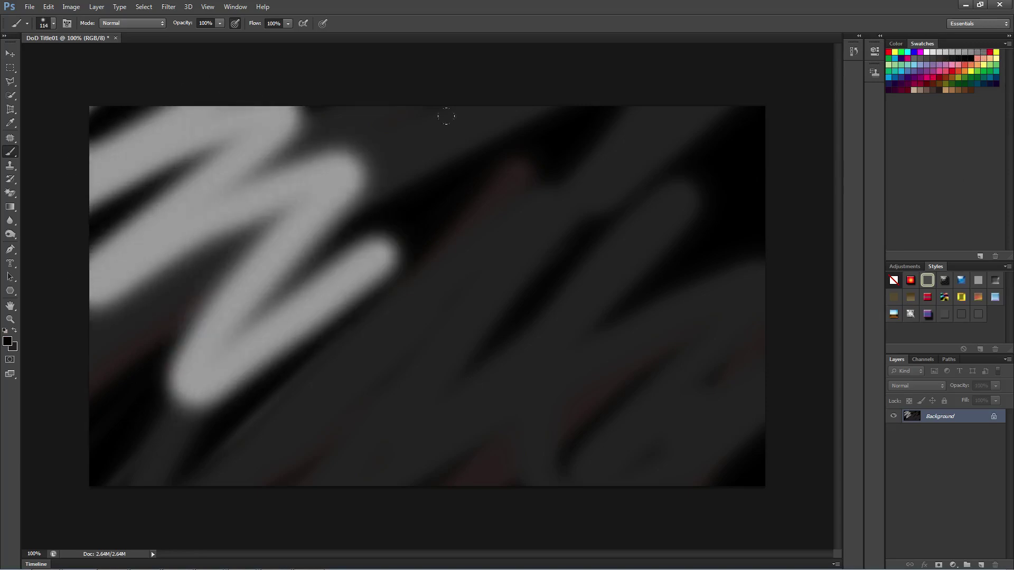
{"action": "mouse_move", "coordinate": [446, 117]}
{"action": "left_mouse_down"}
{"action": "mouse_move", "coordinate": [233, 91]}
{"action": "mouse_move", "coordinate": [256, 131]}
{"action": "mouse_move", "coordinate": [501, 169]}
{"action": "mouse_move", "coordinate": [61, 450]}
{"action": "mouse_move", "coordinate": [217, 132]}
{"action": "mouse_move", "coordinate": [460, 339]}
{"action": "mouse_move", "coordinate": [419, 296]}
{"action": "mouse_move", "coordinate": [857, 381]}
{"action": "left_mouse_up"}
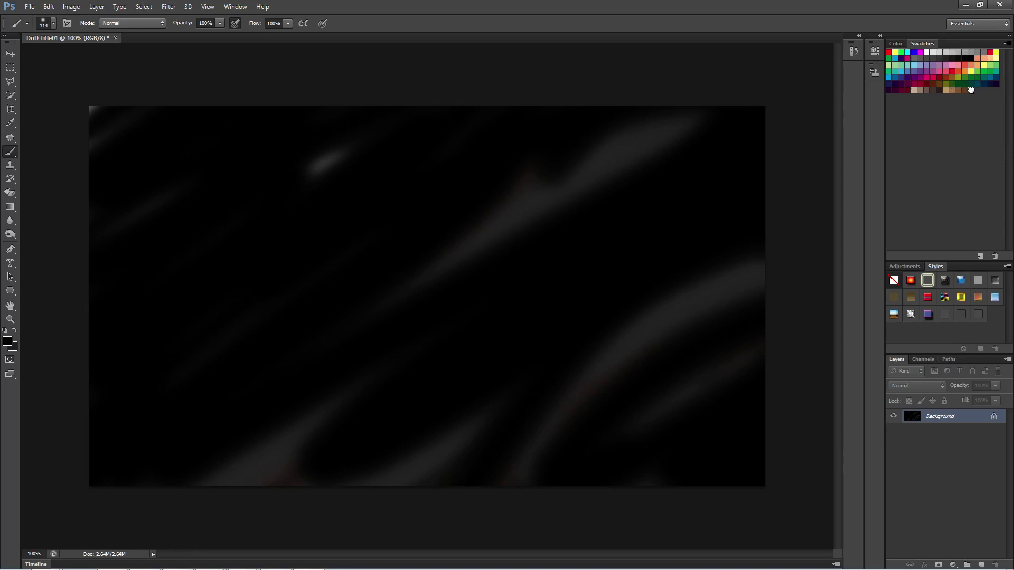
Step: Enlarge the brush to 182 px and paint broad diagonal brown stripes across the canvas
{"action": "left_click", "coordinate": [53, 23]}
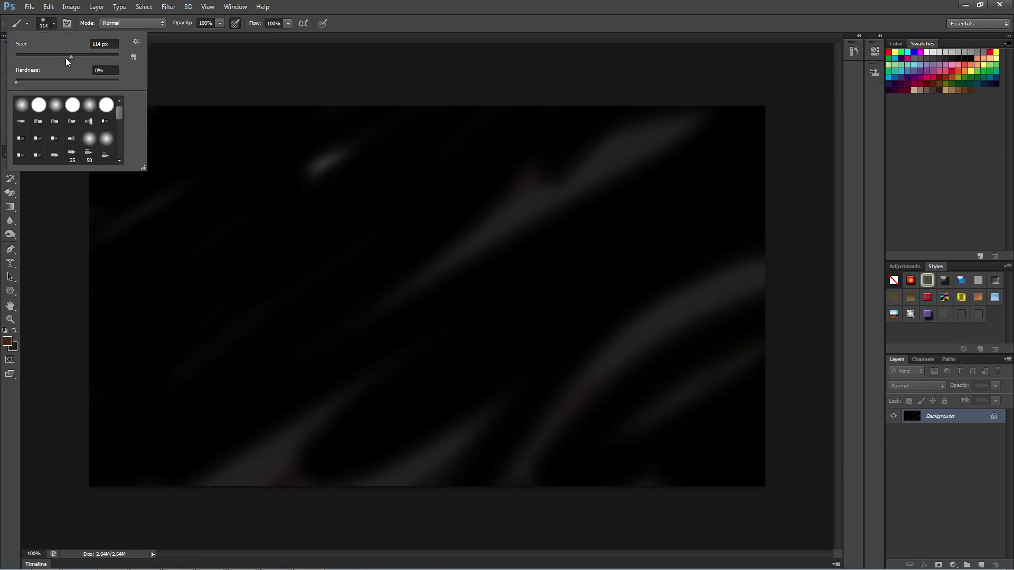
{"action": "key", "text": "Return"}
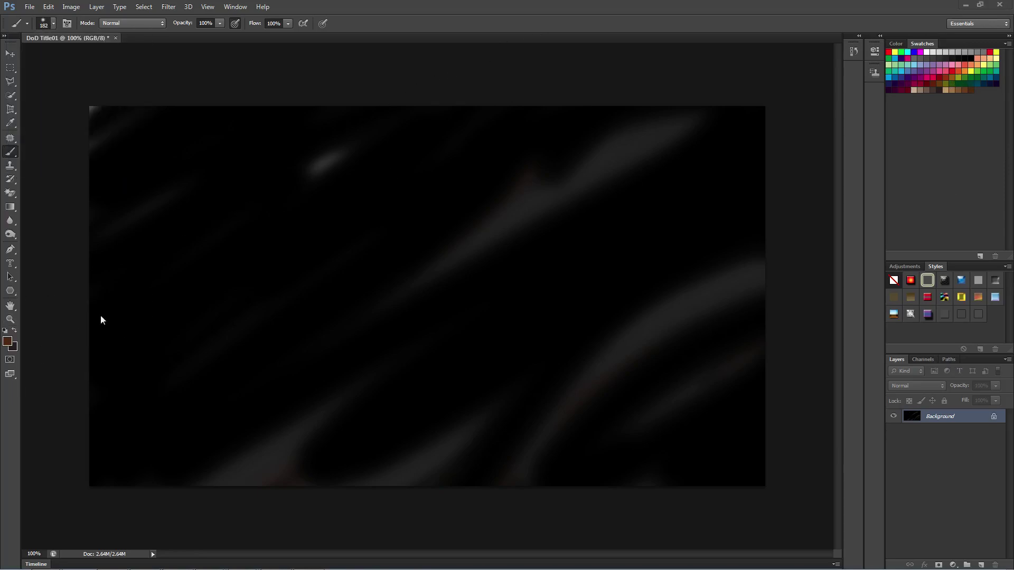
{"action": "left_click_drag", "start_coordinate": [95, 370], "coordinate": [475, 108]}
{"action": "mouse_move", "coordinate": [127, 470]}
{"action": "left_mouse_down"}
{"action": "mouse_move", "coordinate": [249, 338]}
{"action": "mouse_move", "coordinate": [760, 111]}
{"action": "left_mouse_up"}
{"action": "left_click_drag", "start_coordinate": [327, 483], "coordinate": [809, 84]}
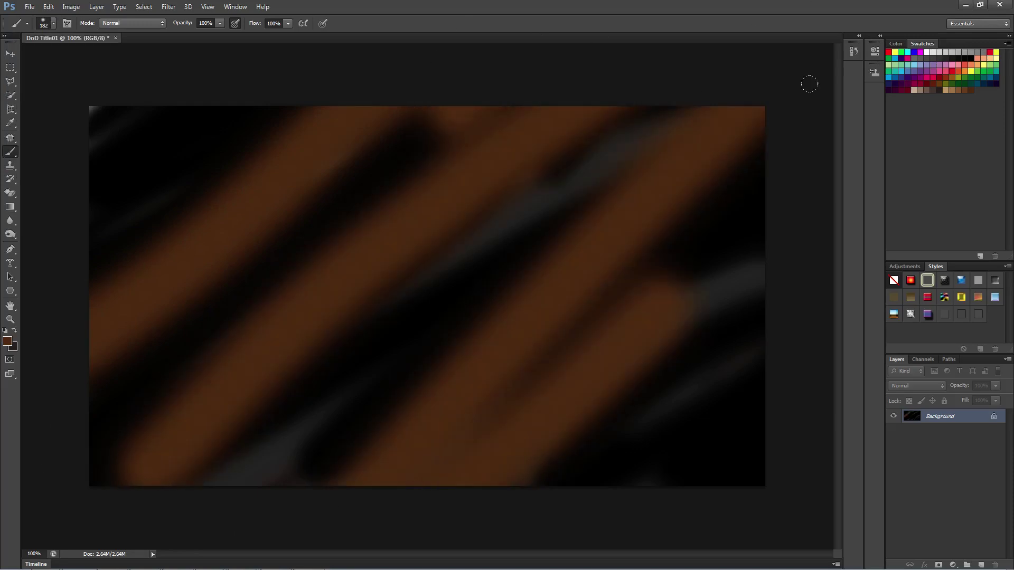
{"action": "left_click_drag", "start_coordinate": [761, 264], "coordinate": [682, 120]}
Step: Darken the upper-left area, lower-left orange band and top-left grey glow with black strokes
{"action": "left_click", "coordinate": [49, 23]}
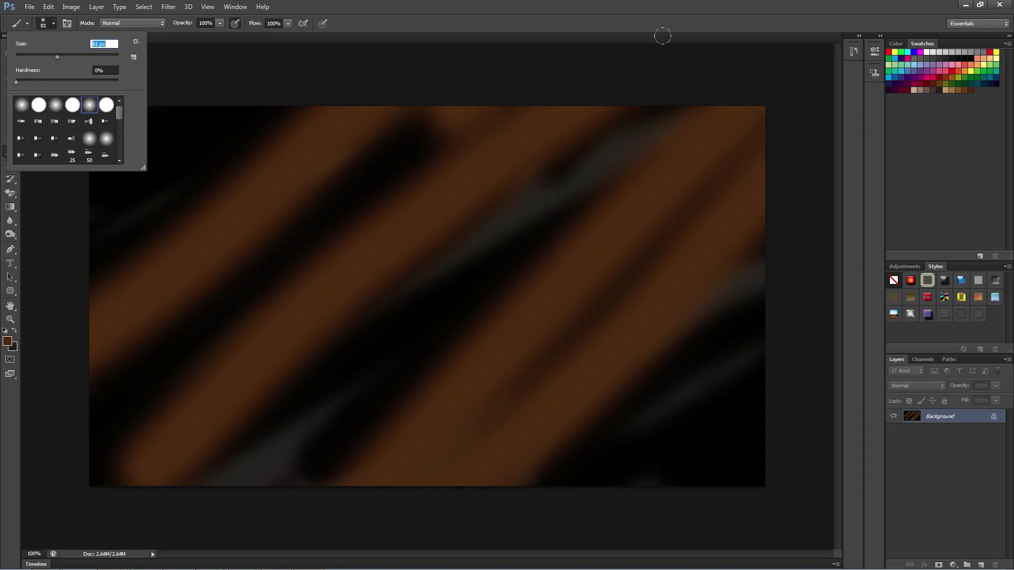
{"action": "left_click", "coordinate": [972, 53]}
{"action": "left_click_drag", "start_coordinate": [585, 7], "coordinate": [653, 4]}
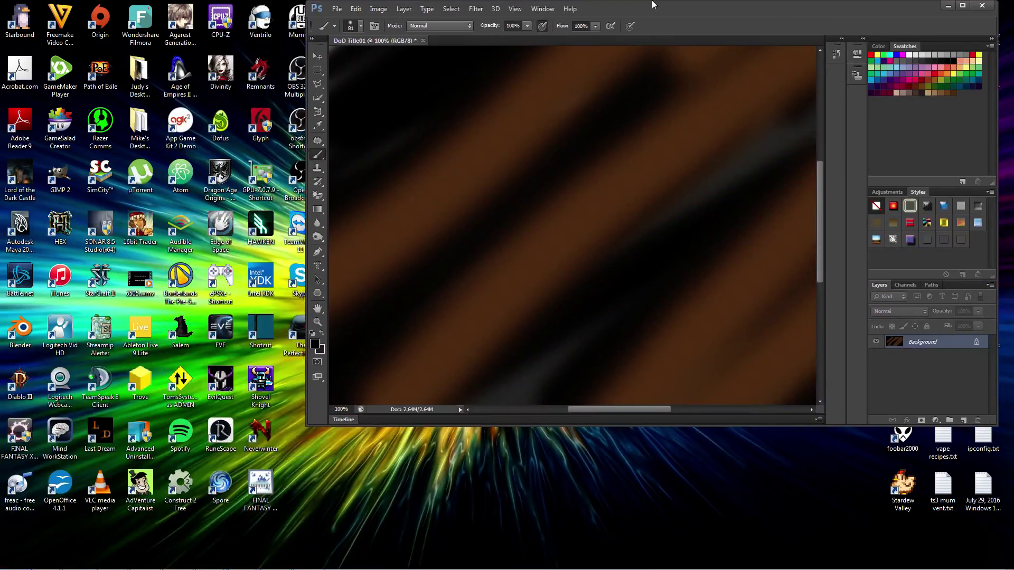
{"action": "double_click", "coordinate": [653, 4]}
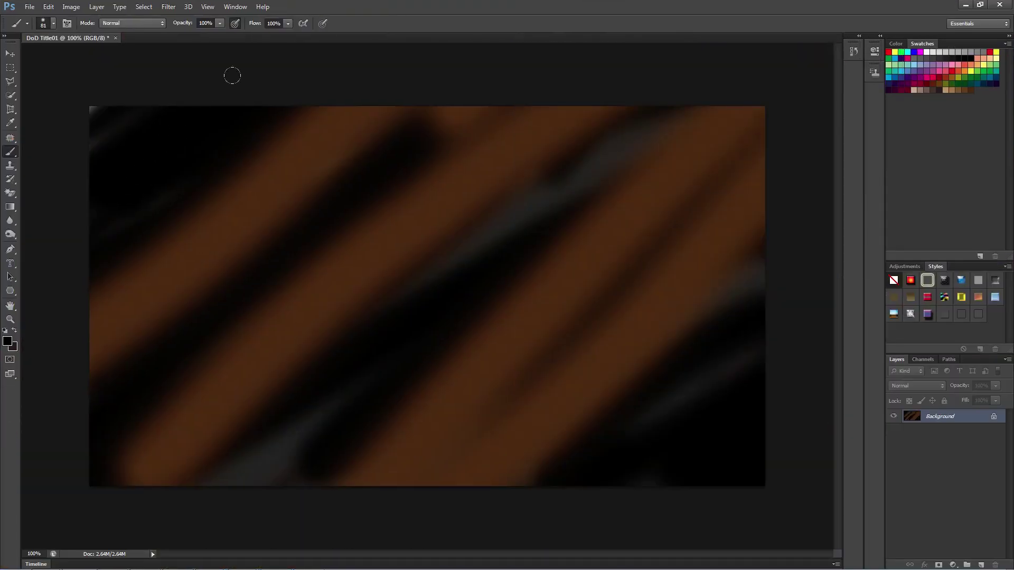
{"action": "mouse_move", "coordinate": [94, 216]}
{"action": "left_mouse_down"}
{"action": "mouse_move", "coordinate": [333, 200]}
{"action": "mouse_move", "coordinate": [523, 158]}
{"action": "mouse_move", "coordinate": [167, 556]}
{"action": "mouse_move", "coordinate": [819, 125]}
{"action": "mouse_move", "coordinate": [703, 300]}
{"action": "mouse_move", "coordinate": [562, 557]}
{"action": "left_mouse_up"}
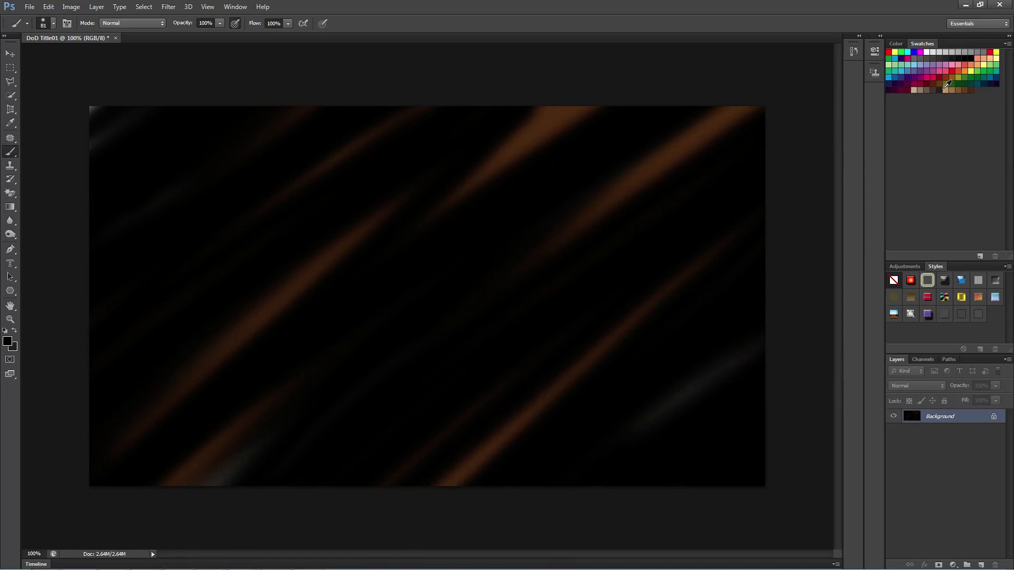
{"action": "left_click_drag", "start_coordinate": [193, 484], "coordinate": [402, 236]}
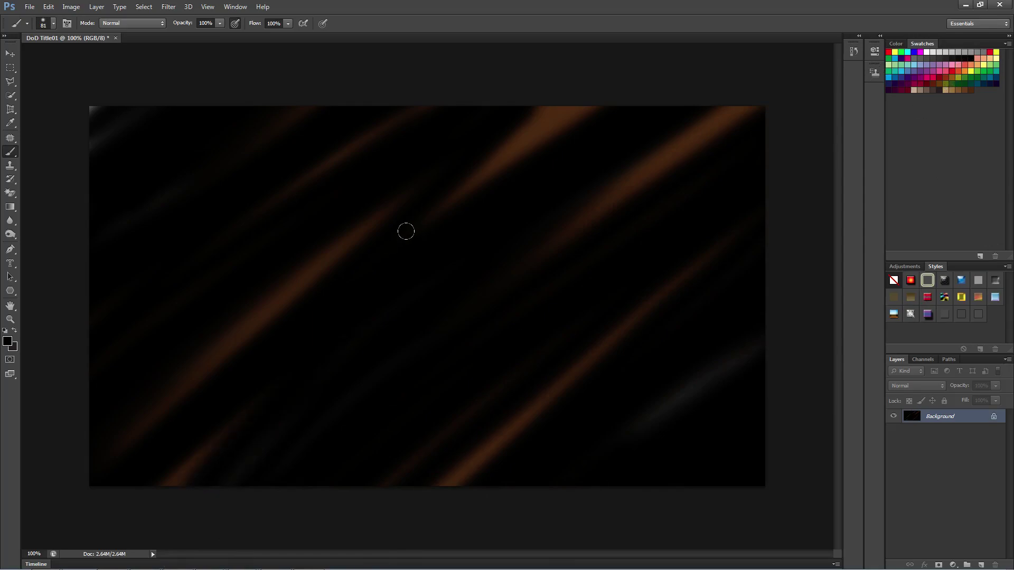
{"action": "left_click_drag", "start_coordinate": [100, 111], "coordinate": [94, 121]}
Step: Preview Artistic and Brush Strokes filters in the Filter Gallery on the background
{"action": "left_click", "coordinate": [168, 6]}
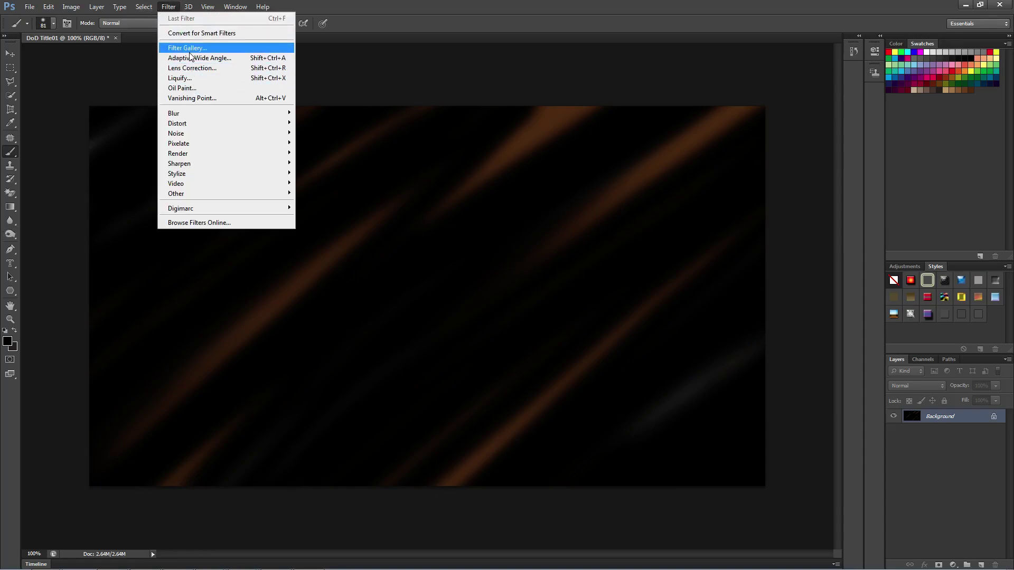
{"action": "left_click", "coordinate": [190, 53]}
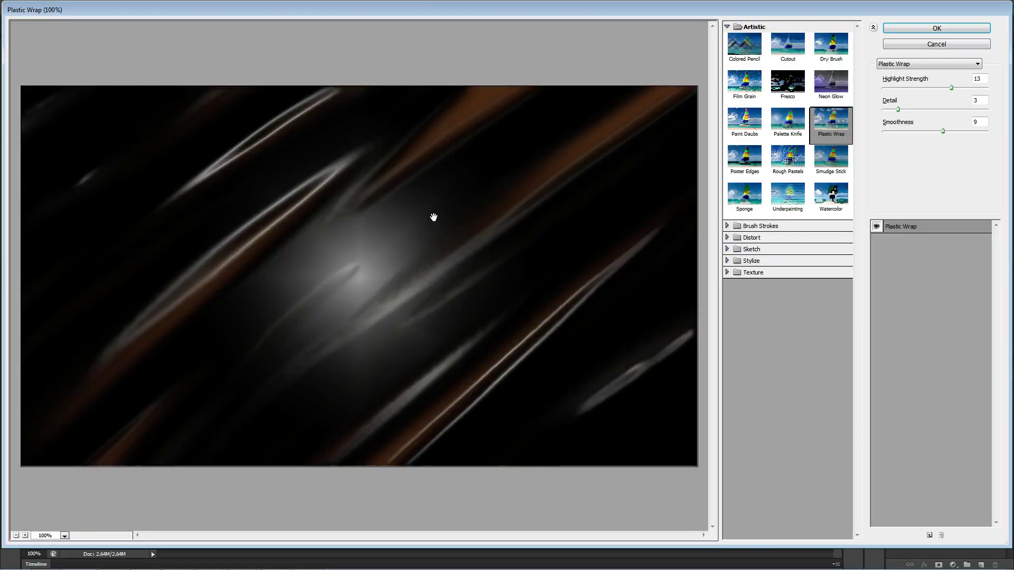
{"action": "left_click", "coordinate": [797, 89]}
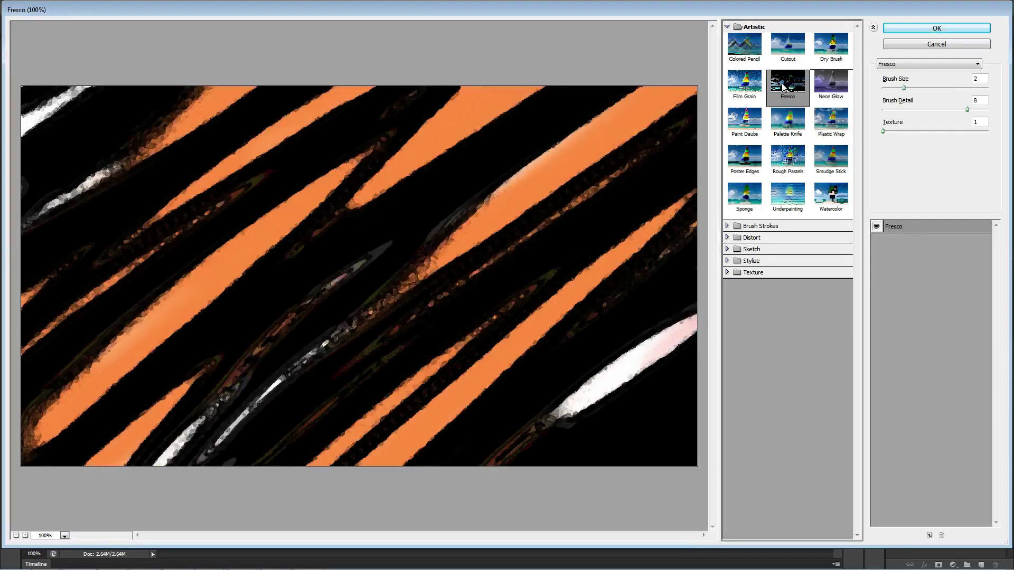
{"action": "left_click", "coordinate": [787, 158]}
{"action": "left_click", "coordinate": [746, 198]}
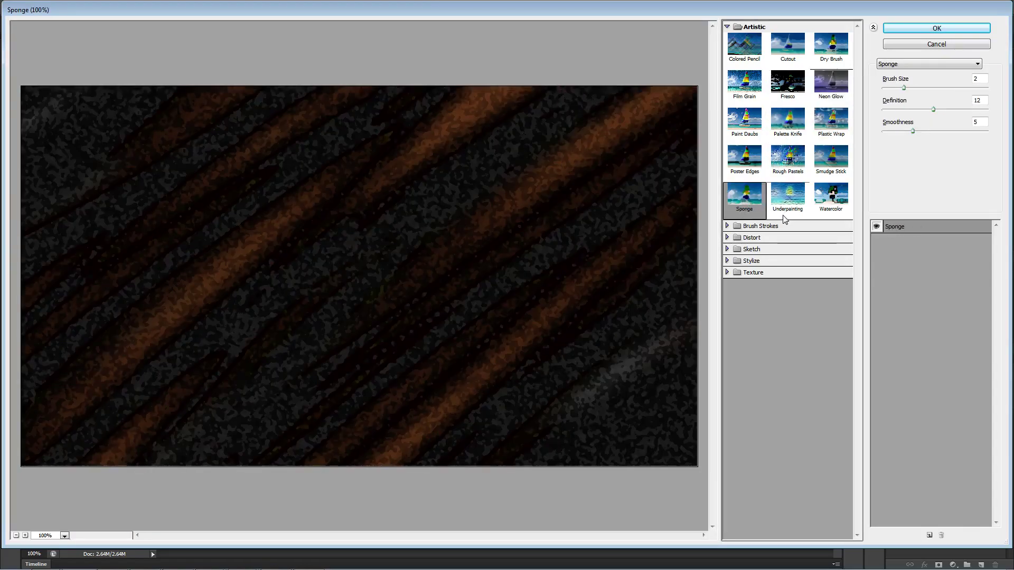
{"action": "left_click", "coordinate": [788, 195]}
{"action": "left_click", "coordinate": [754, 226]}
{"action": "left_click", "coordinate": [744, 244]}
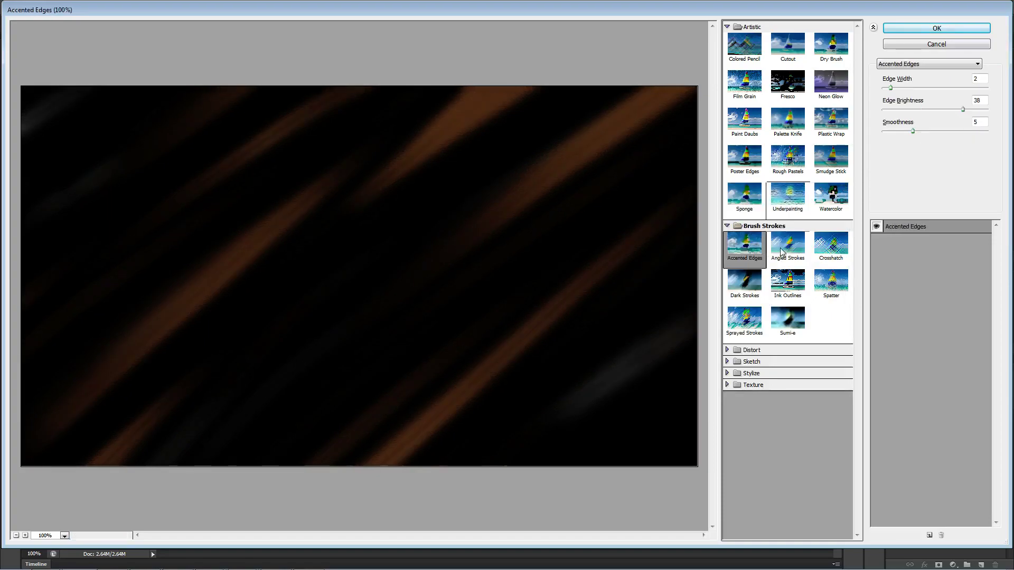
{"action": "left_click", "coordinate": [788, 244]}
{"action": "left_click", "coordinate": [786, 281]}
{"action": "left_click", "coordinate": [743, 320]}
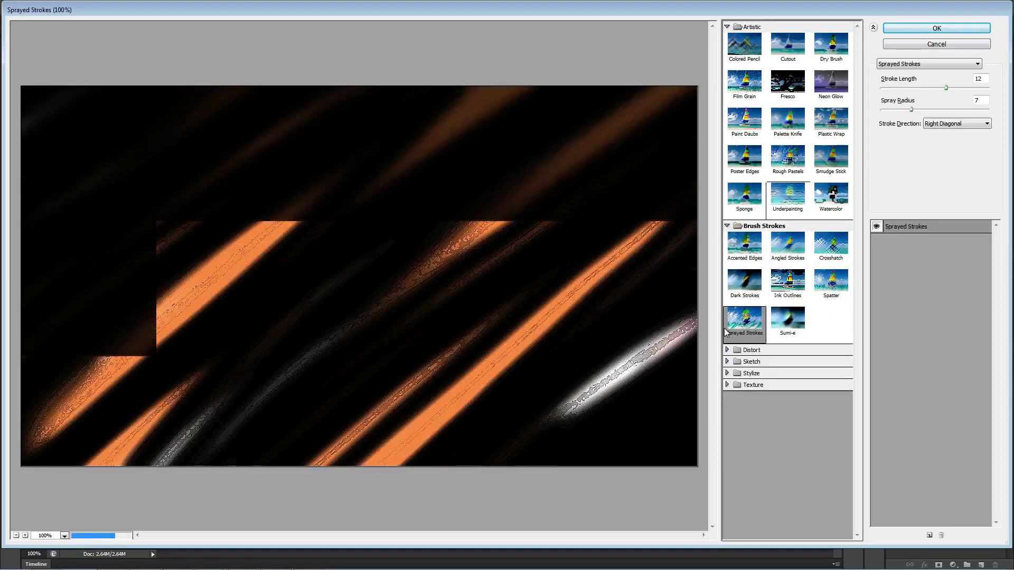
{"action": "left_click", "coordinate": [795, 321]}
{"action": "left_click", "coordinate": [831, 283]}
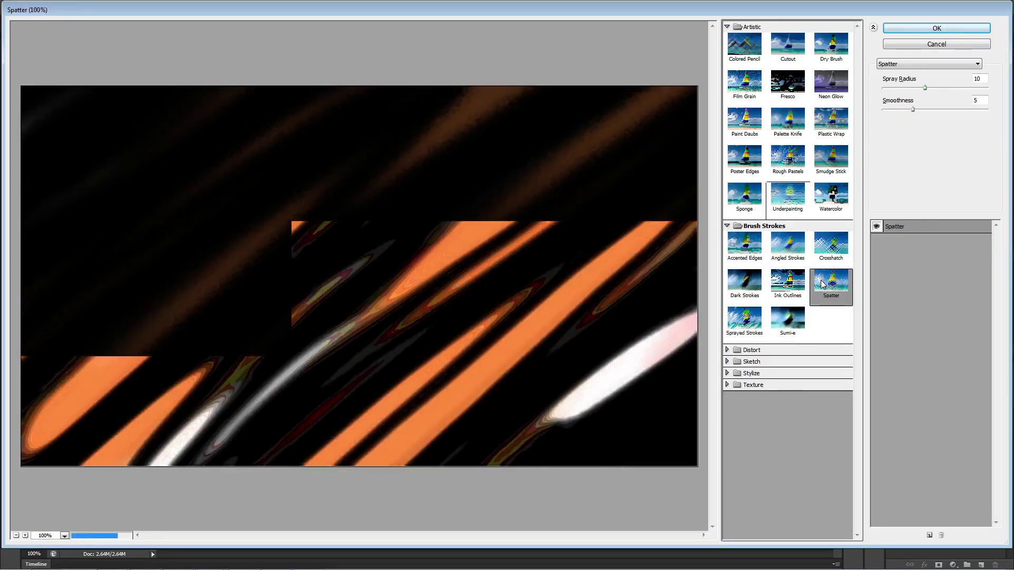
Step: Apply Distort > Glass (Distortion 5, Smoothness 3) to the background
{"action": "left_click", "coordinate": [738, 350]}
{"action": "left_click", "coordinate": [782, 369]}
{"action": "left_click", "coordinate": [750, 378]}
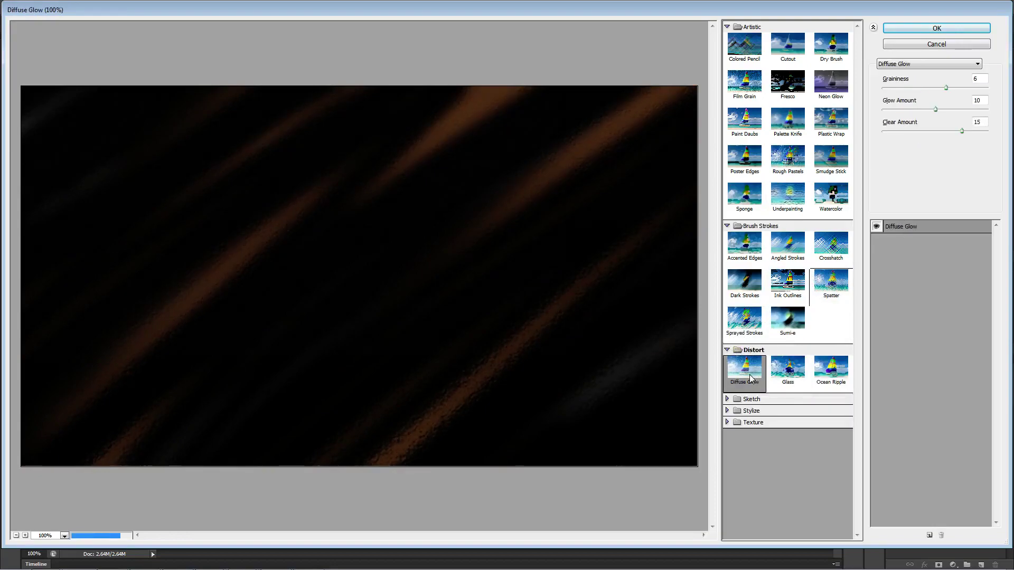
{"action": "left_click", "coordinate": [781, 372]}
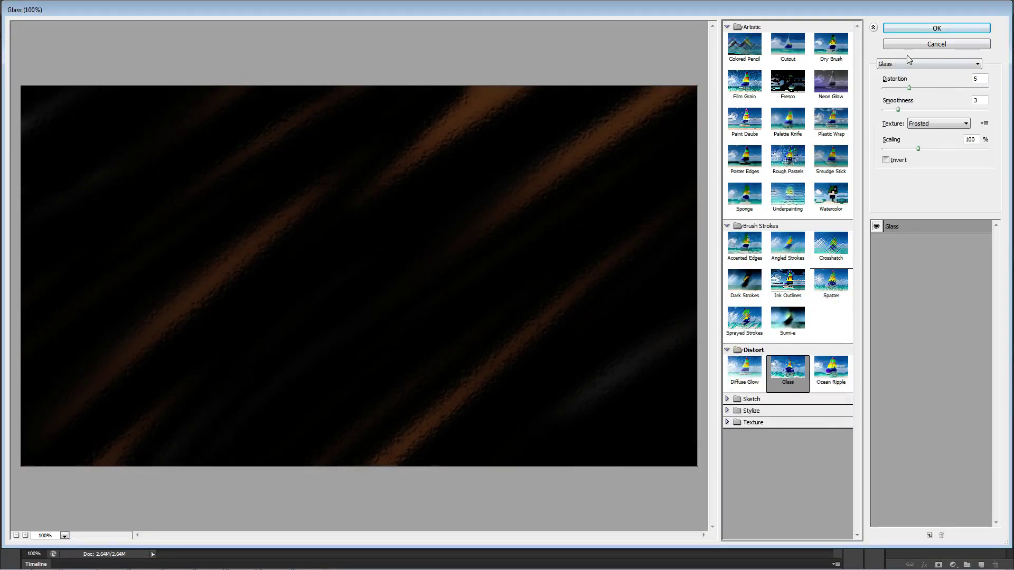
{"action": "left_click", "coordinate": [910, 31]}
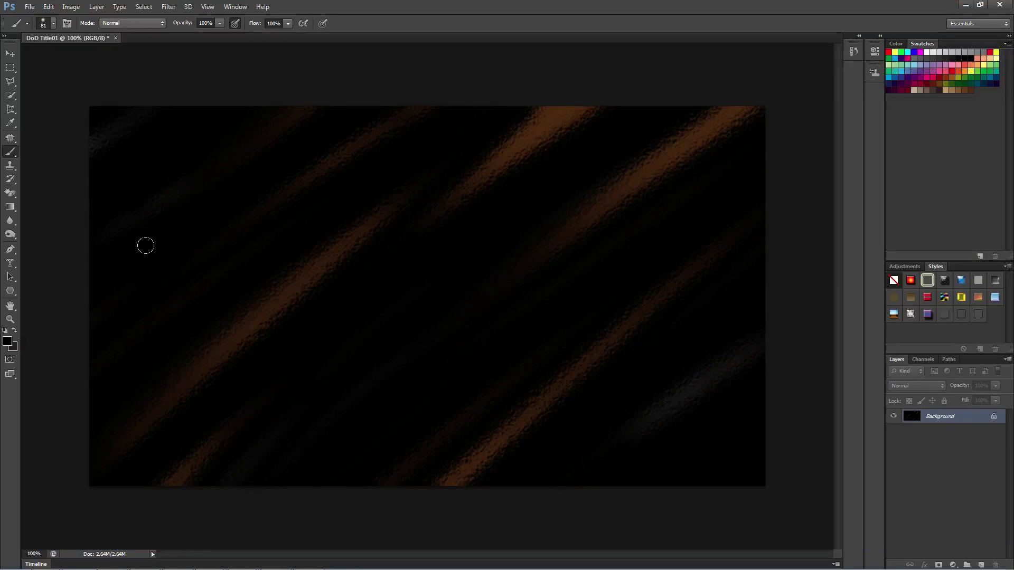
Step: Bring up the Open dialog and navigate up from the Art folder to drive E:
{"action": "left_click", "coordinate": [29, 6]}
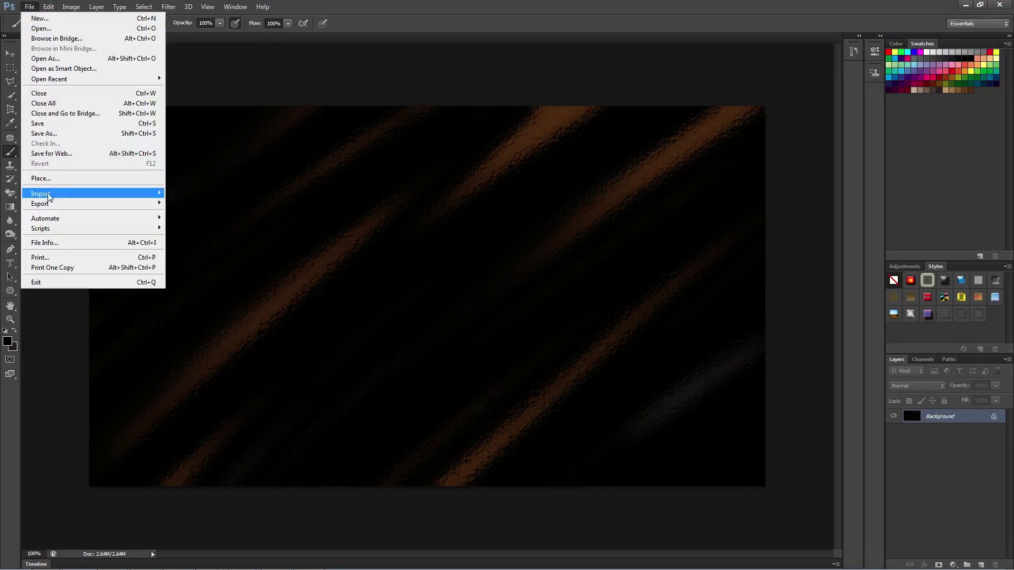
{"action": "left_click", "coordinate": [52, 177]}
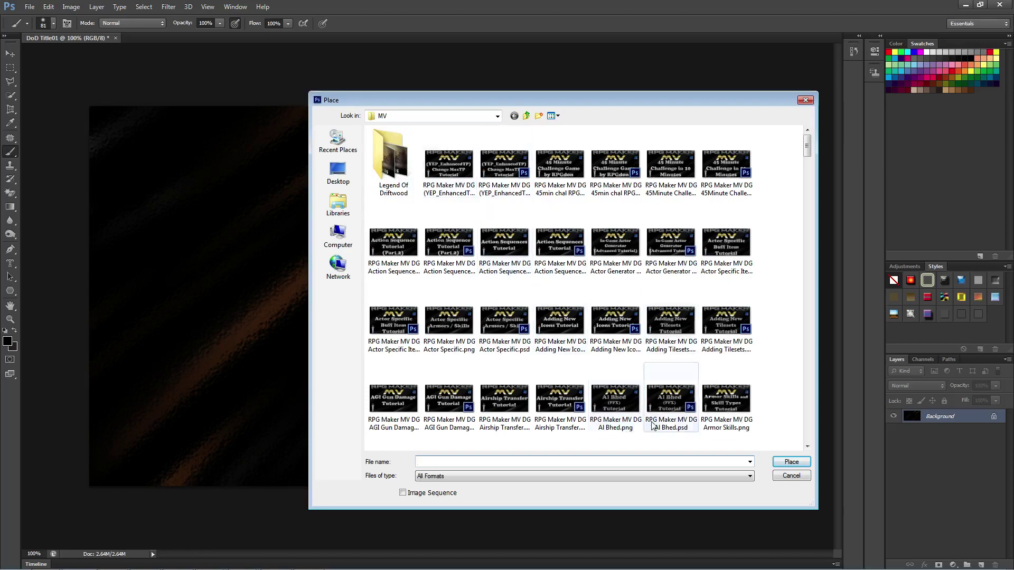
{"action": "left_click", "coordinate": [791, 475]}
{"action": "left_click", "coordinate": [31, 5]}
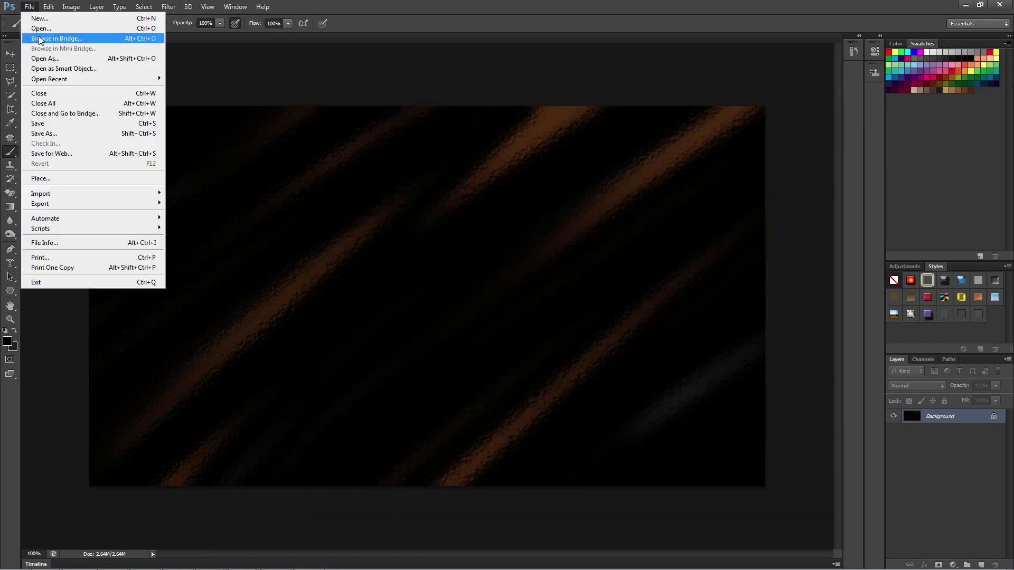
{"action": "left_click", "coordinate": [40, 24]}
{"action": "left_click", "coordinate": [529, 121]}
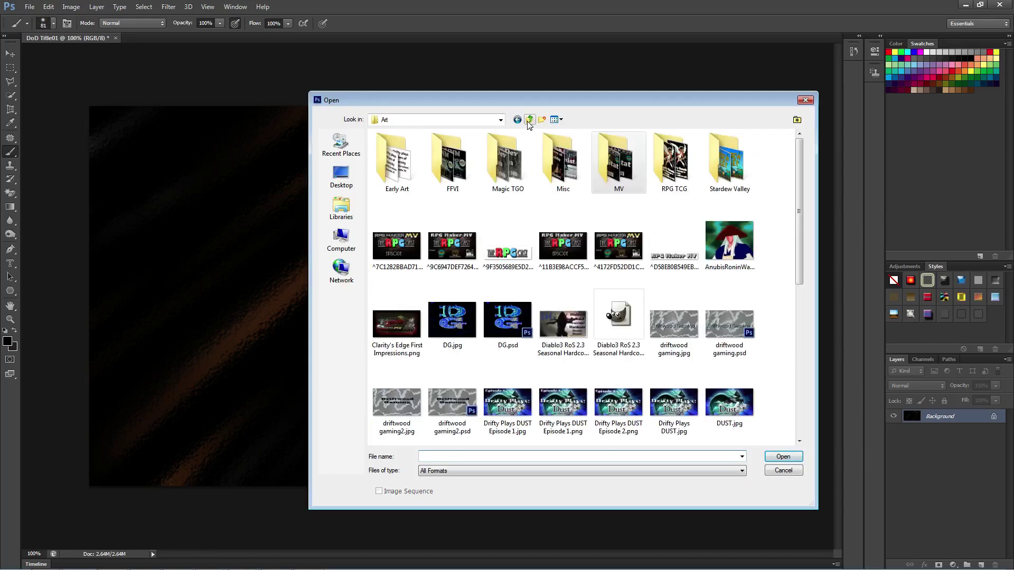
{"action": "left_click", "coordinate": [529, 120]}
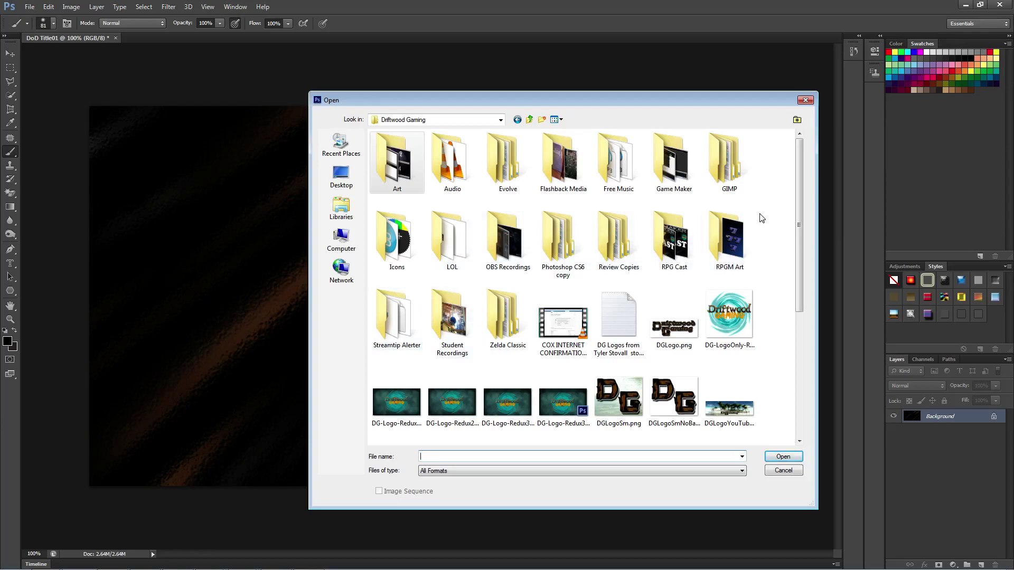
{"action": "left_click", "coordinate": [530, 121]}
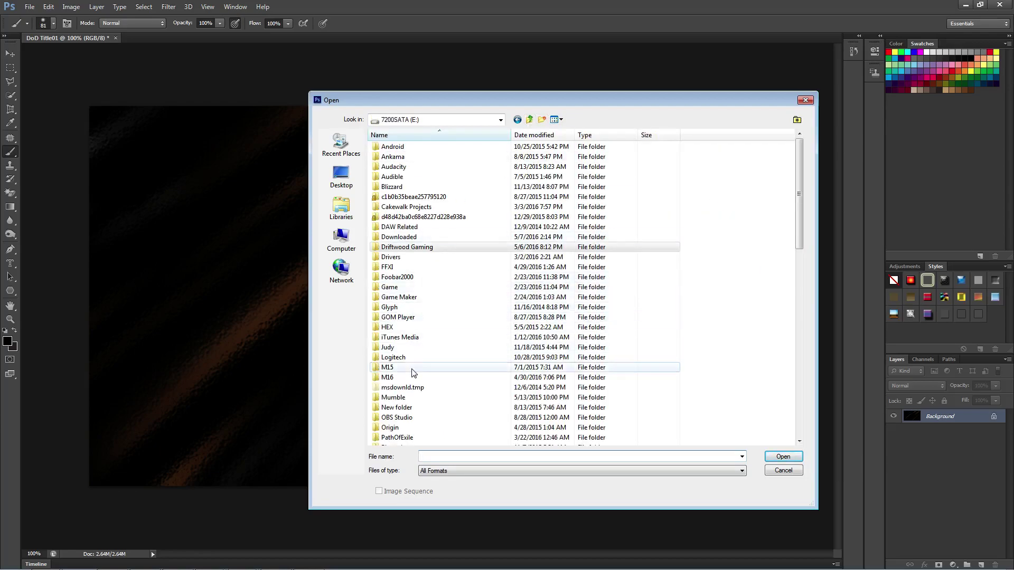
{"action": "scroll", "coordinate": [413, 365], "scroll_direction": "down", "scroll_amount": 6}
{"action": "scroll", "coordinate": [412, 369], "scroll_direction": "down", "scroll_amount": 5}
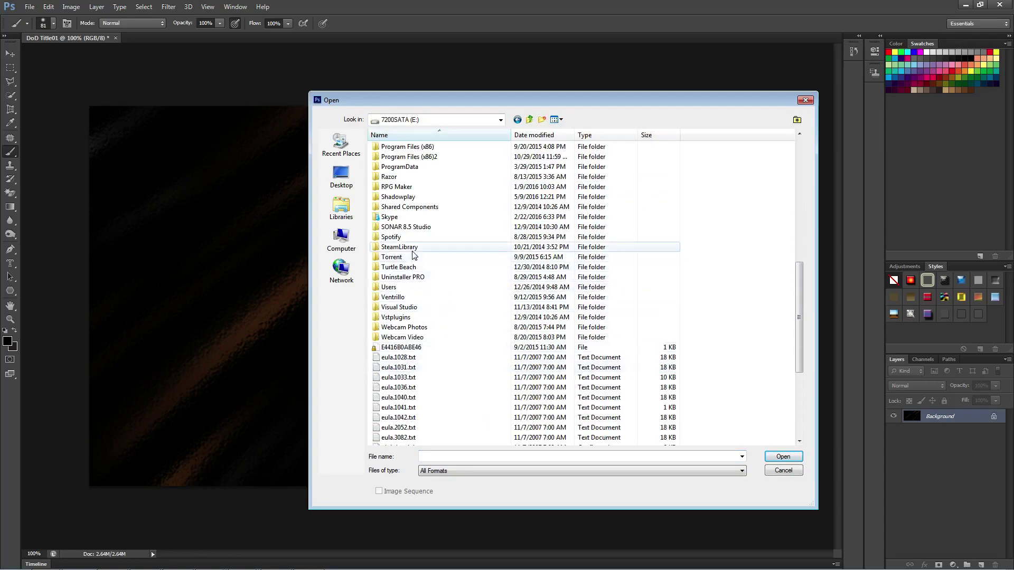
Step: Go into RPG Maker > MV > Dungeons of Driftwood > img > titles1 and open Universe.png
{"action": "double_click", "coordinate": [411, 187]}
{"action": "double_click", "coordinate": [401, 168]}
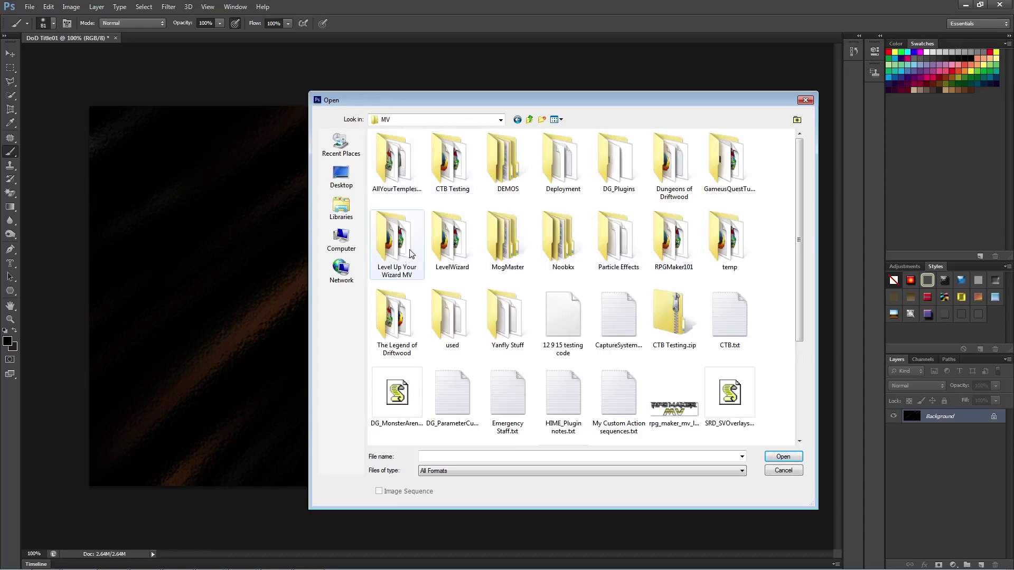
{"action": "left_click", "coordinate": [669, 171]}
{"action": "double_click", "coordinate": [668, 172]}
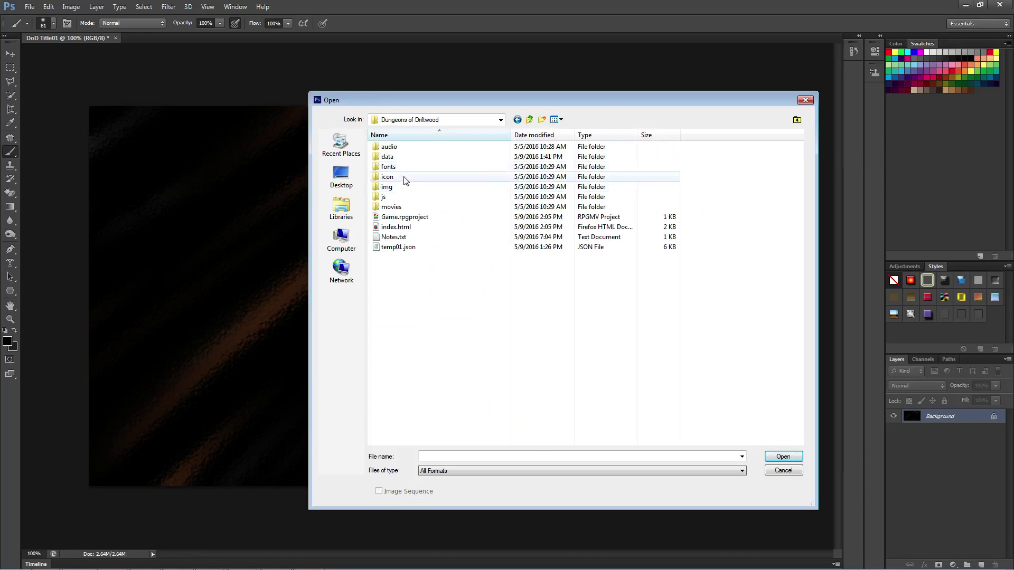
{"action": "double_click", "coordinate": [397, 188]}
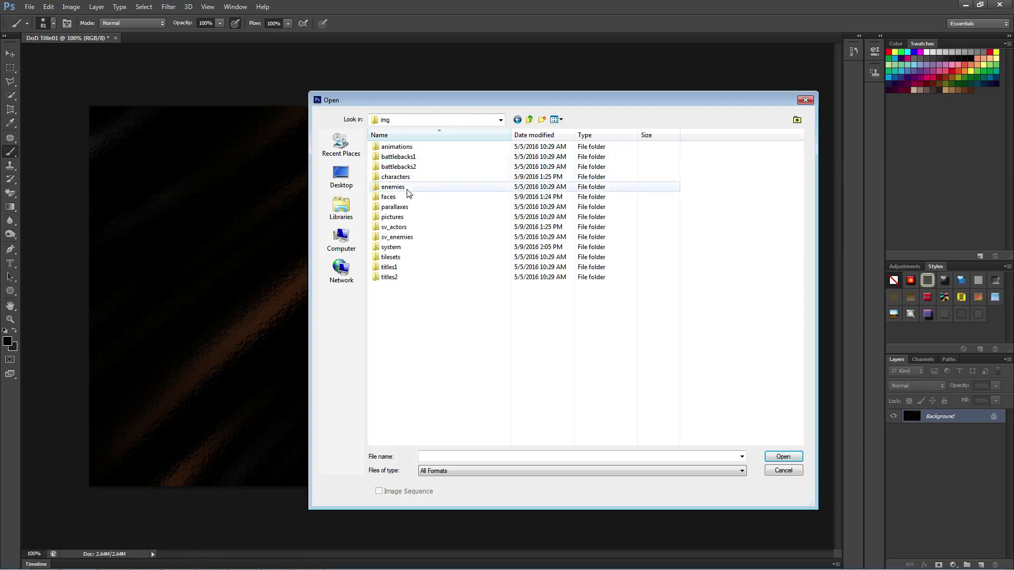
{"action": "left_click", "coordinate": [402, 270]}
{"action": "double_click", "coordinate": [402, 272]}
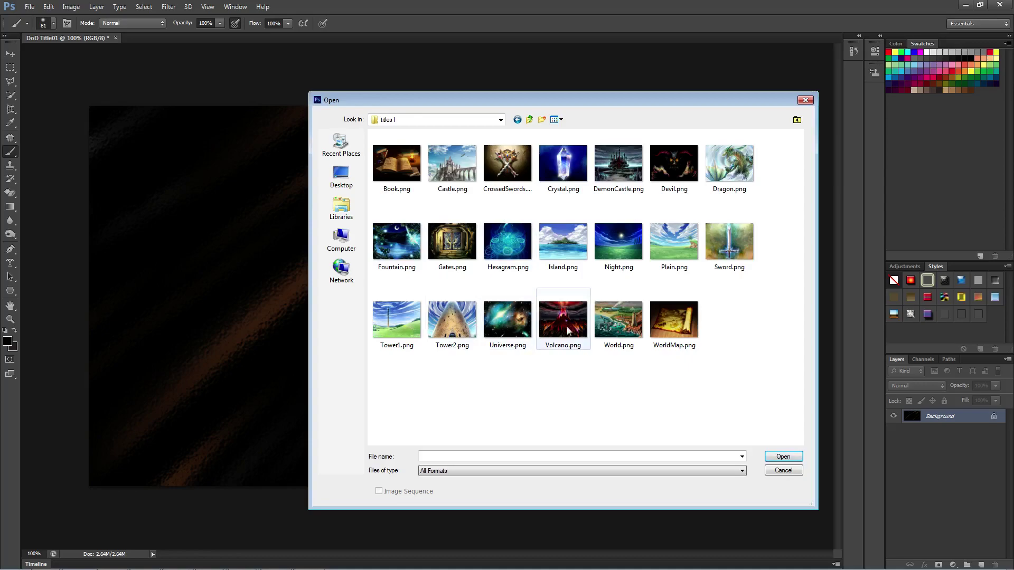
{"action": "left_click", "coordinate": [545, 331]}
{"action": "left_click", "coordinate": [497, 327]}
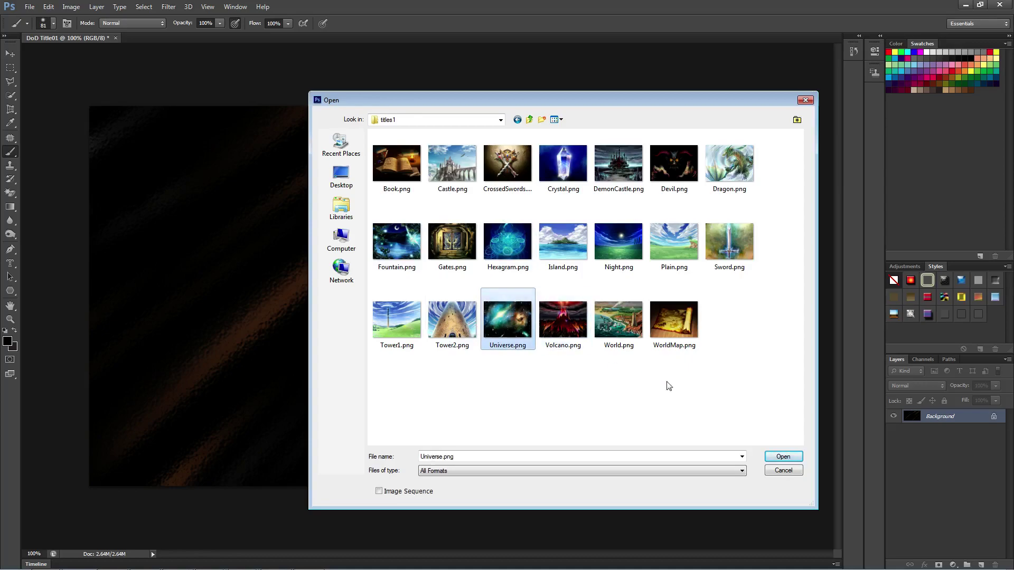
{"action": "left_click", "coordinate": [782, 457]}
Step: Set the Universe image size to Width 1280 and Height 720 pixels
{"action": "left_click", "coordinate": [71, 7]}
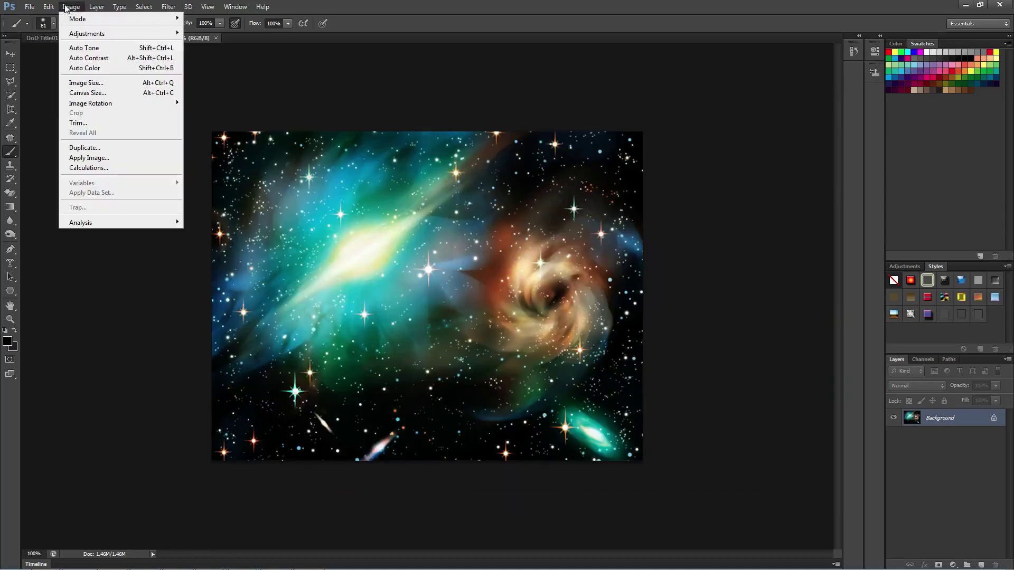
{"action": "left_click", "coordinate": [90, 83]}
{"action": "type", "text": "1280"}
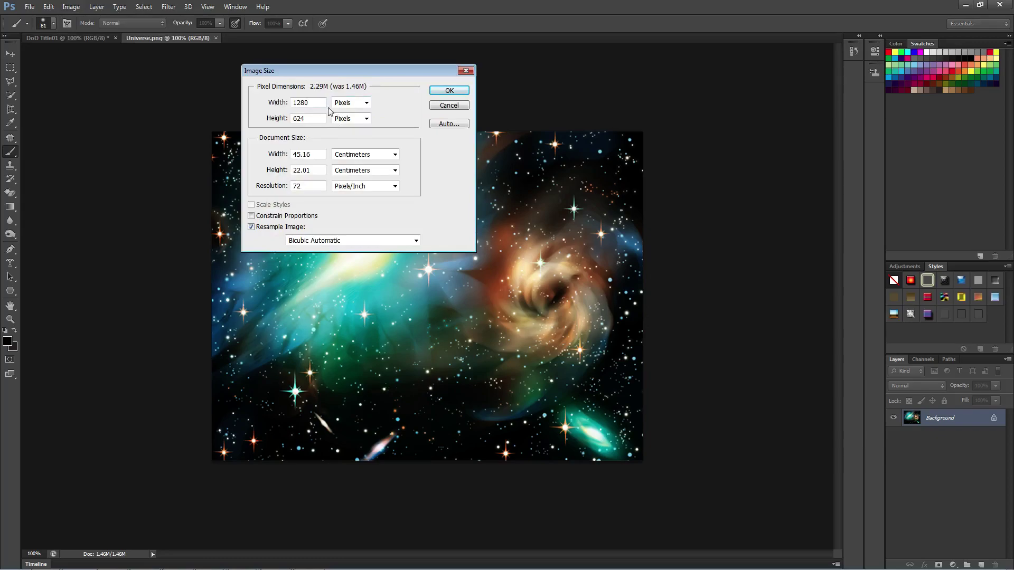
{"action": "left_click_drag", "start_coordinate": [311, 118], "coordinate": [296, 118]}
{"action": "type", "text": "720"}
{"action": "left_click", "coordinate": [438, 91]}
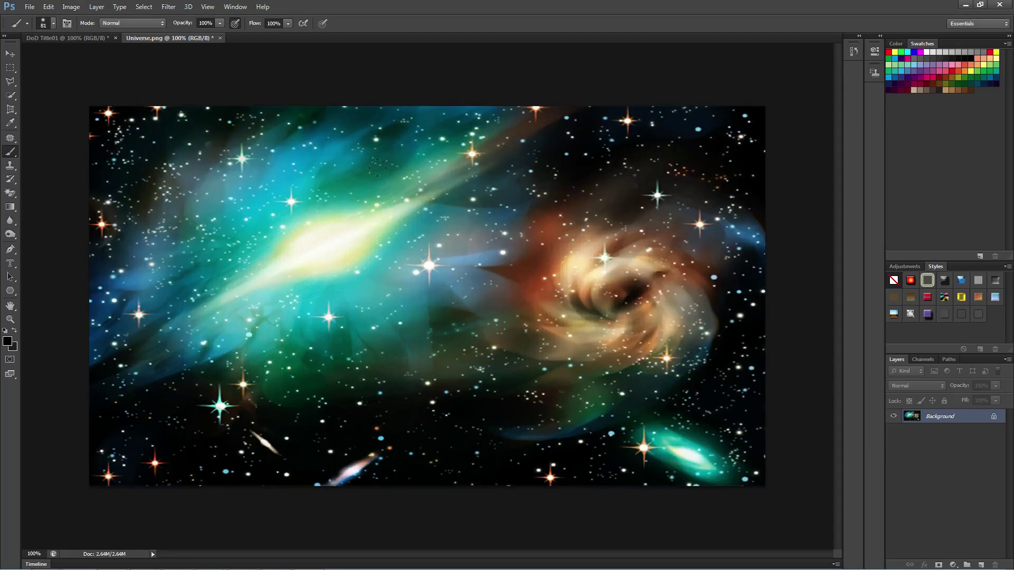
Step: Preview Distort effects and Sketch effects like Conté Crayon and Water Paper on the space image
{"action": "left_click", "coordinate": [168, 7]}
{"action": "left_click", "coordinate": [187, 51]}
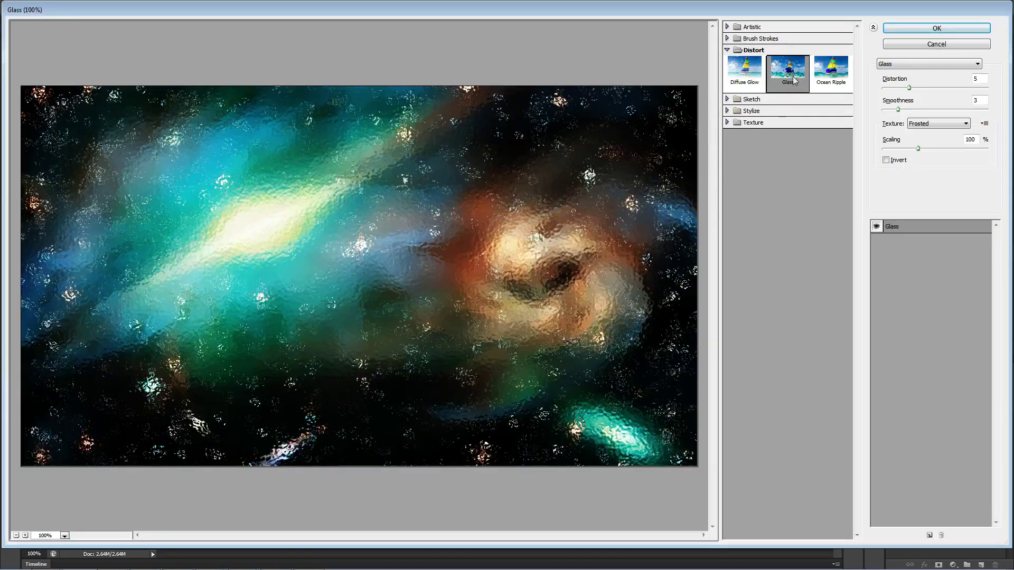
{"action": "left_click", "coordinate": [828, 73]}
{"action": "left_click", "coordinate": [752, 72]}
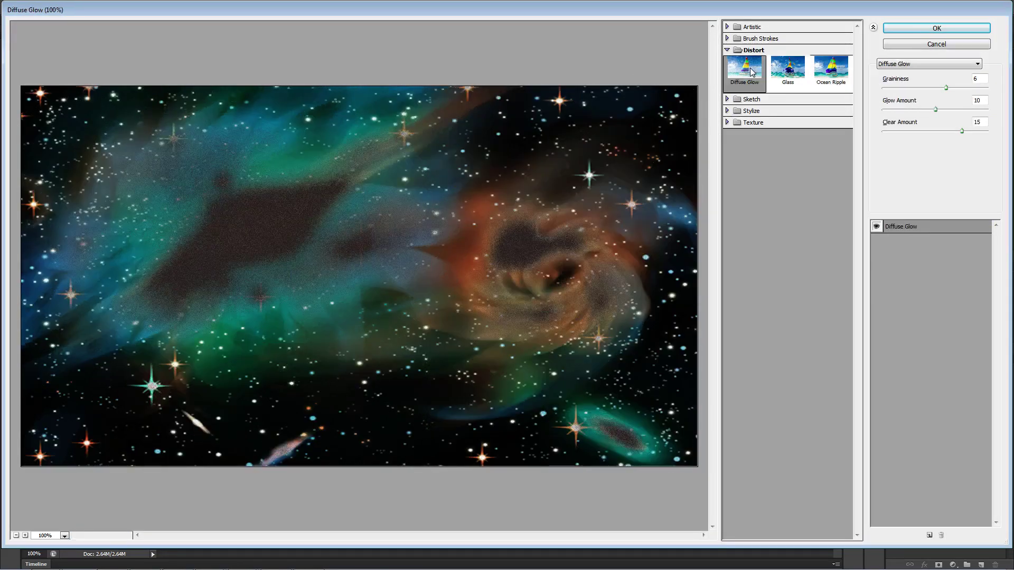
{"action": "left_click", "coordinate": [787, 67]}
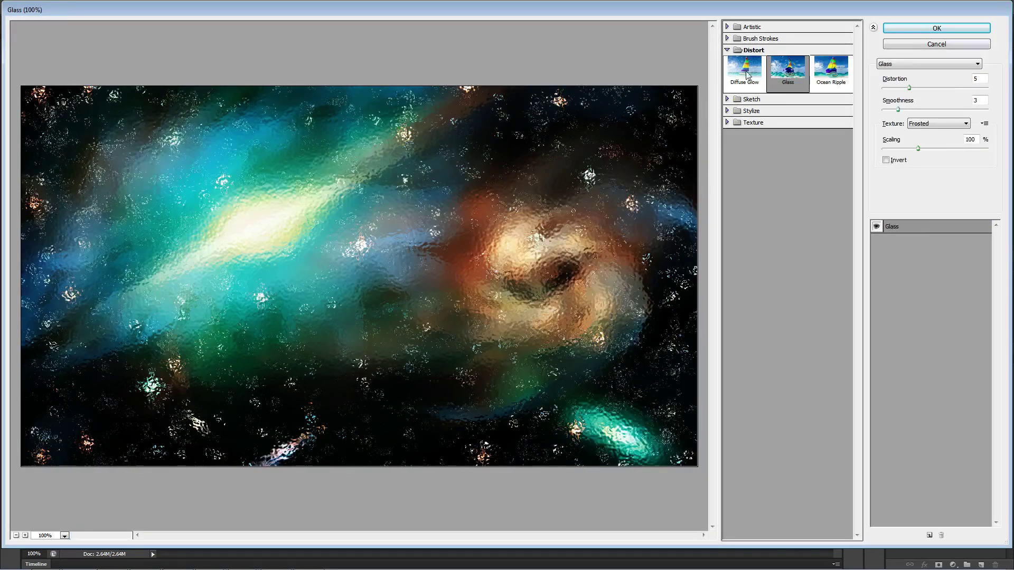
{"action": "left_click", "coordinate": [745, 99]}
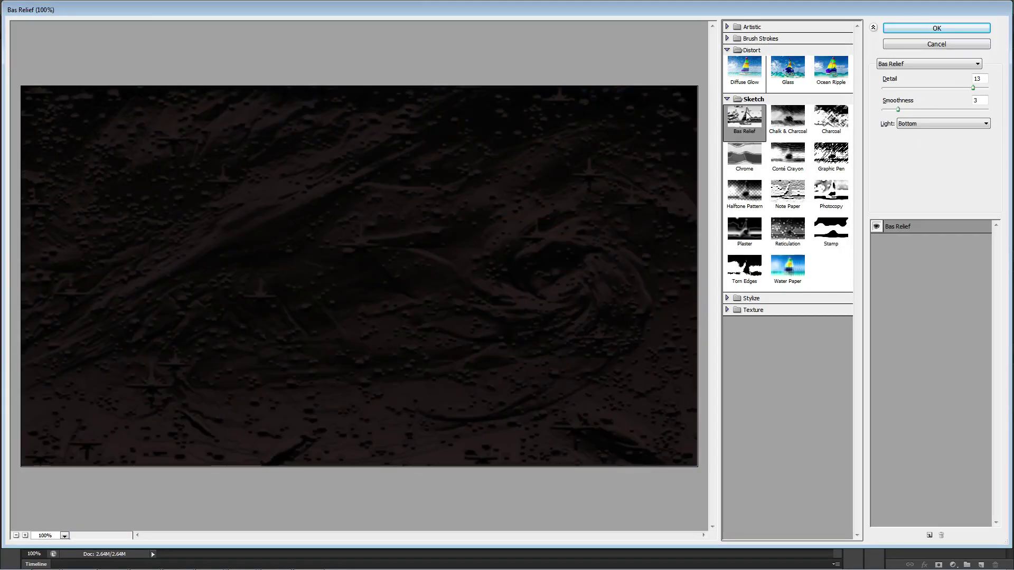
{"action": "key", "text": "Down"}
{"action": "key", "text": "Down"}
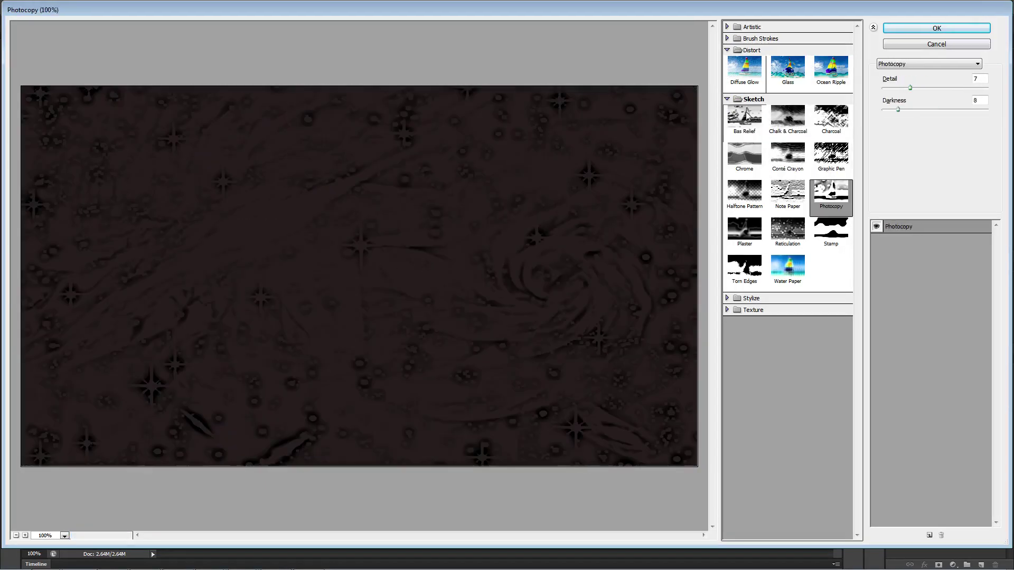
{"action": "key", "text": "Left"}
{"action": "key", "text": "Down"}
{"action": "key", "text": "Down"}
{"action": "key", "text": "Left"}
{"action": "key", "text": "Right"}
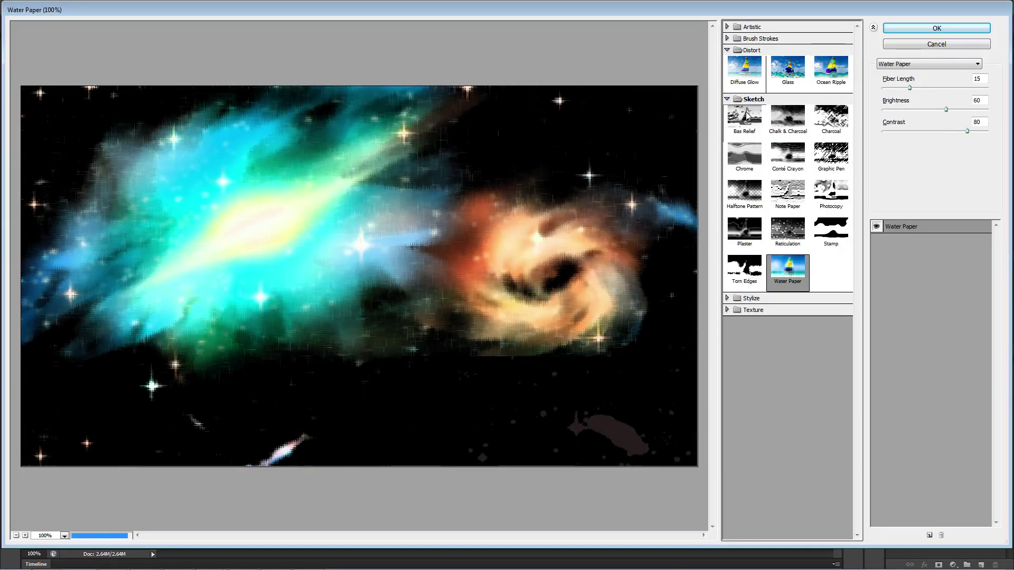
Step: Preview Glowing Edges and Texture effects like Craquelure, Grain, Stained Glass and Patchwork
{"action": "left_click", "coordinate": [751, 298]}
{"action": "left_click", "coordinate": [745, 317]}
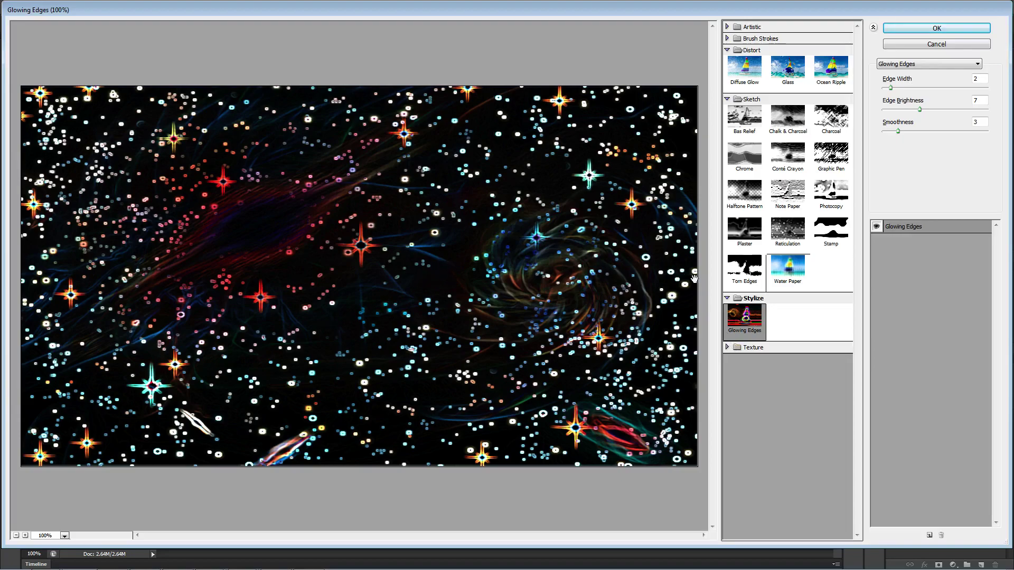
{"action": "left_click", "coordinate": [752, 347]}
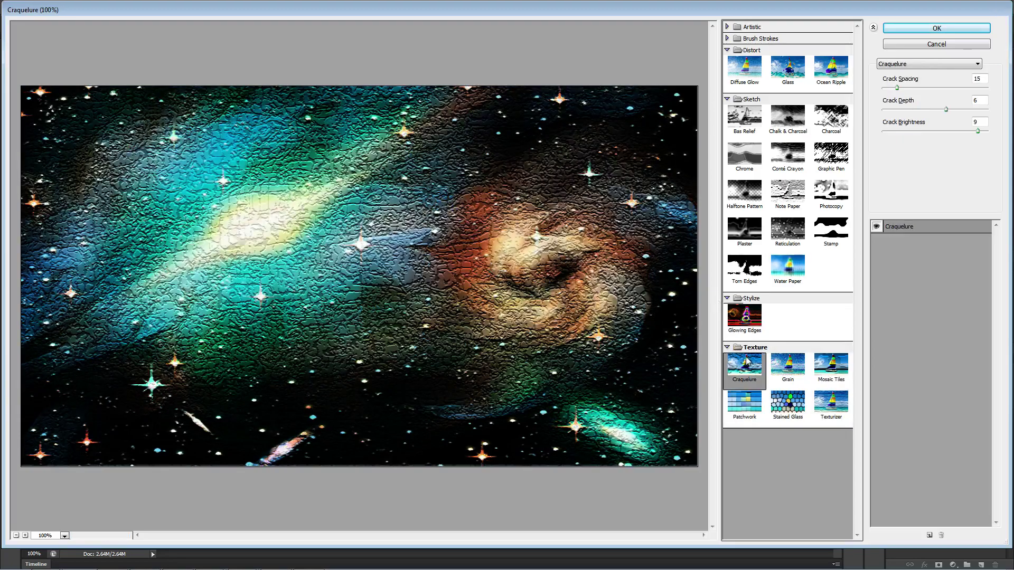
{"action": "key", "text": "Right"}
{"action": "key", "text": "Right"}
{"action": "key", "text": "Down"}
{"action": "key", "text": "Left"}
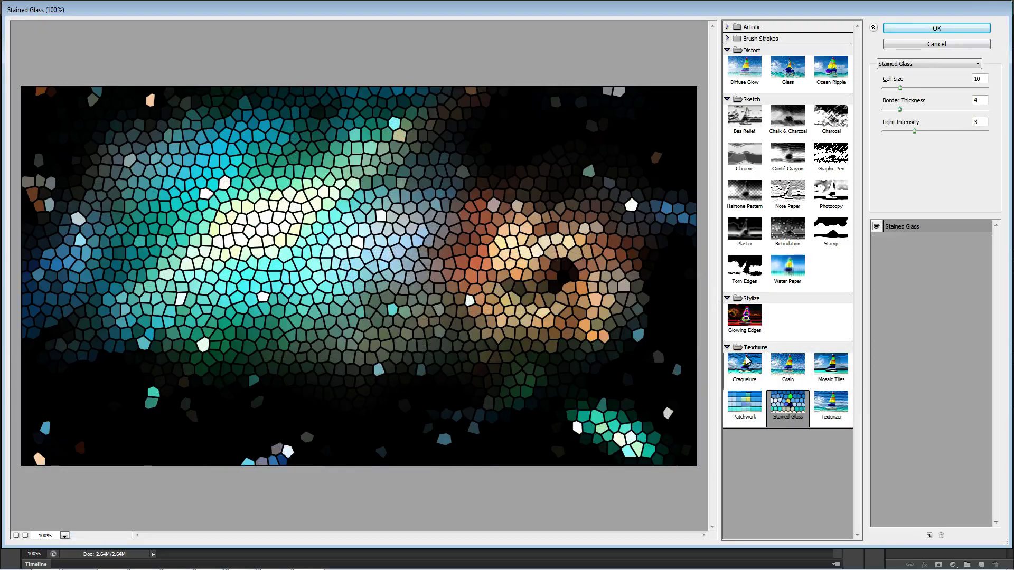
{"action": "key", "text": "Left"}
{"action": "key", "text": "Up"}
{"action": "key", "text": "Right"}
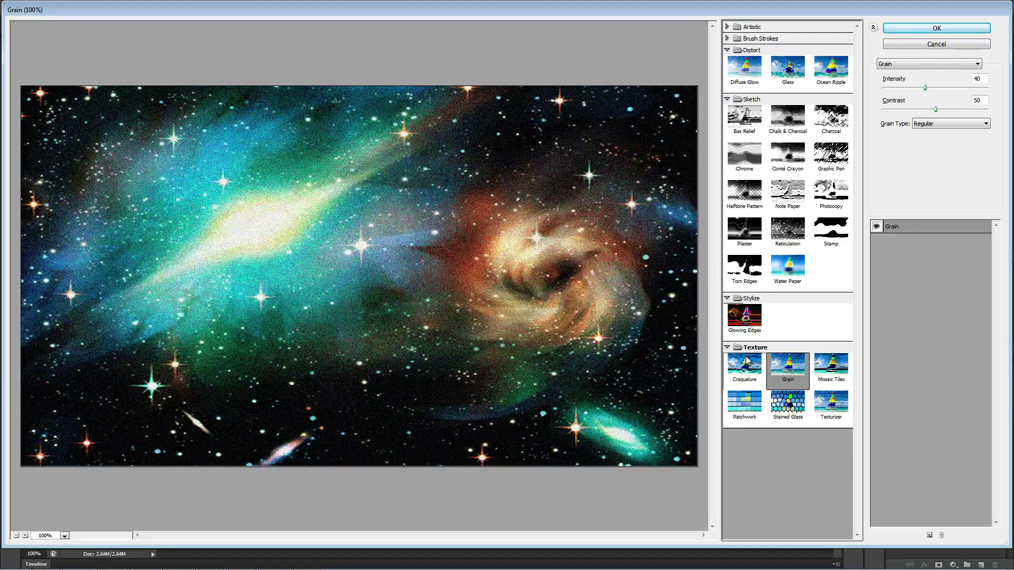
Step: Compare Brush Strokes effects and settle on Accented Edges (Width 2, Brightness 38, Smoothness 5)
{"action": "left_click", "coordinate": [752, 38]}
{"action": "left_click", "coordinate": [746, 70]}
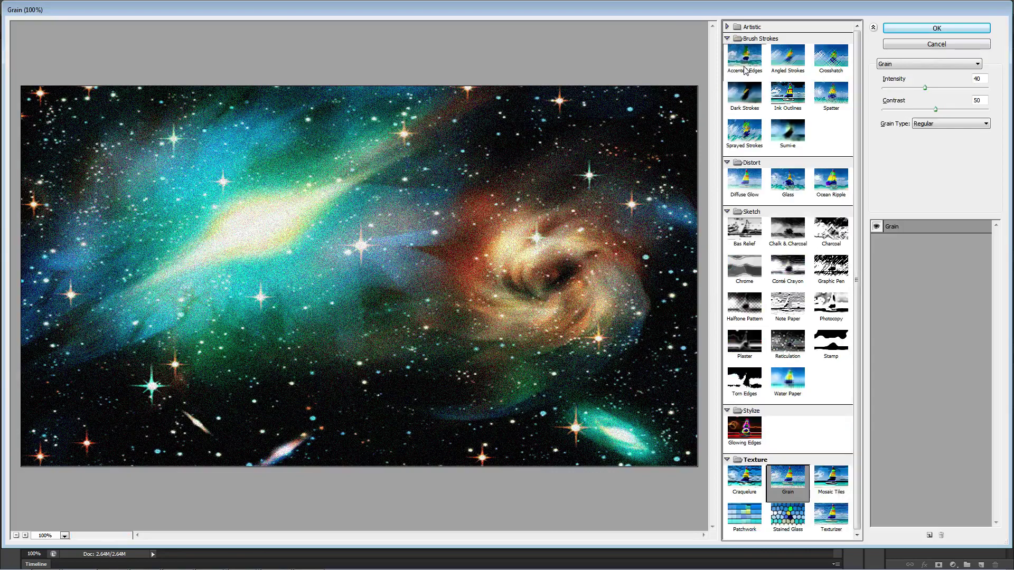
{"action": "left_click", "coordinate": [792, 67]}
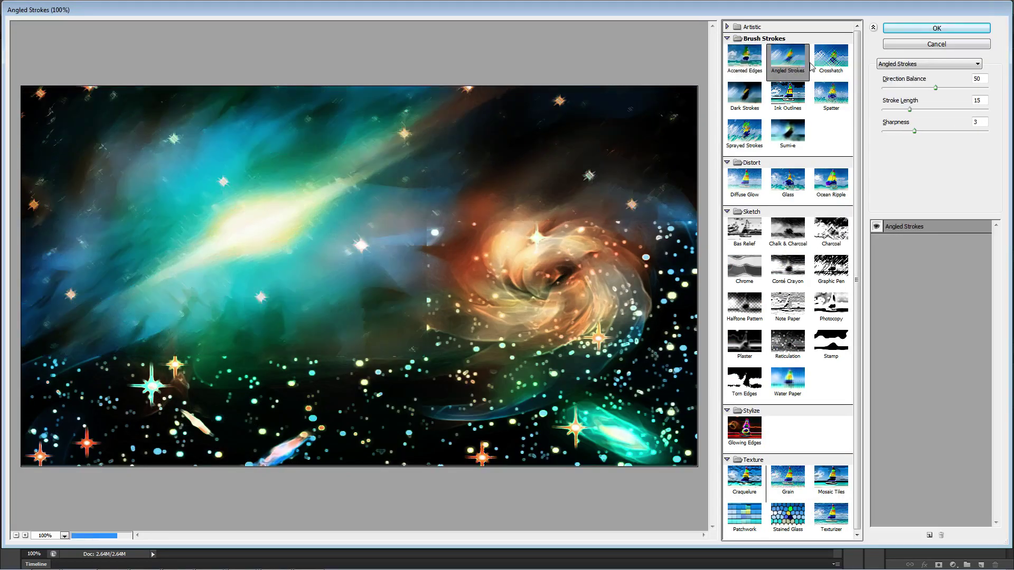
{"action": "key", "text": "Right"}
{"action": "left_click", "coordinate": [734, 72]}
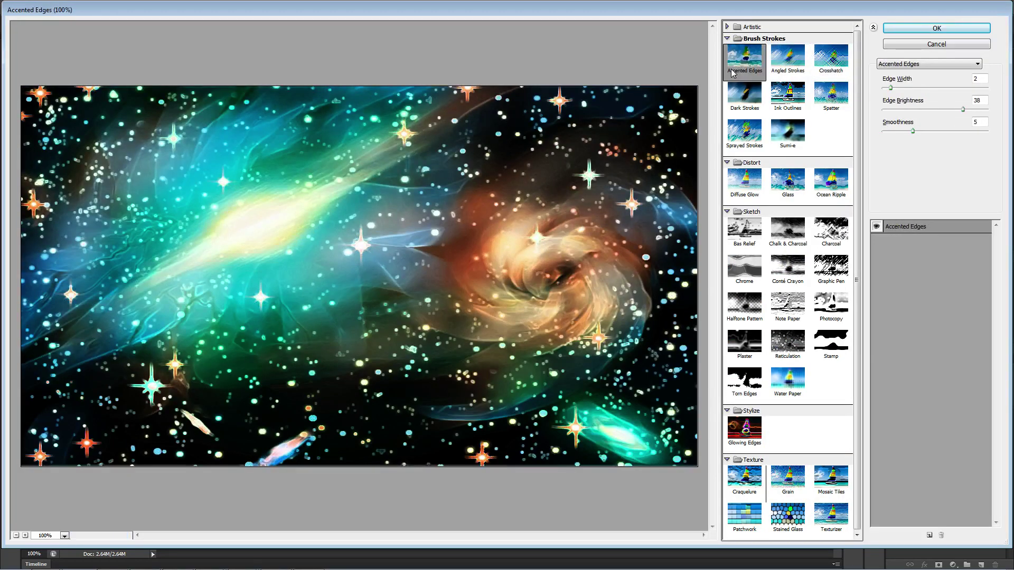
Step: Apply Accented Edges, then preview Brush Strokes and Distort effects in the reopened gallery
{"action": "left_click", "coordinate": [919, 28]}
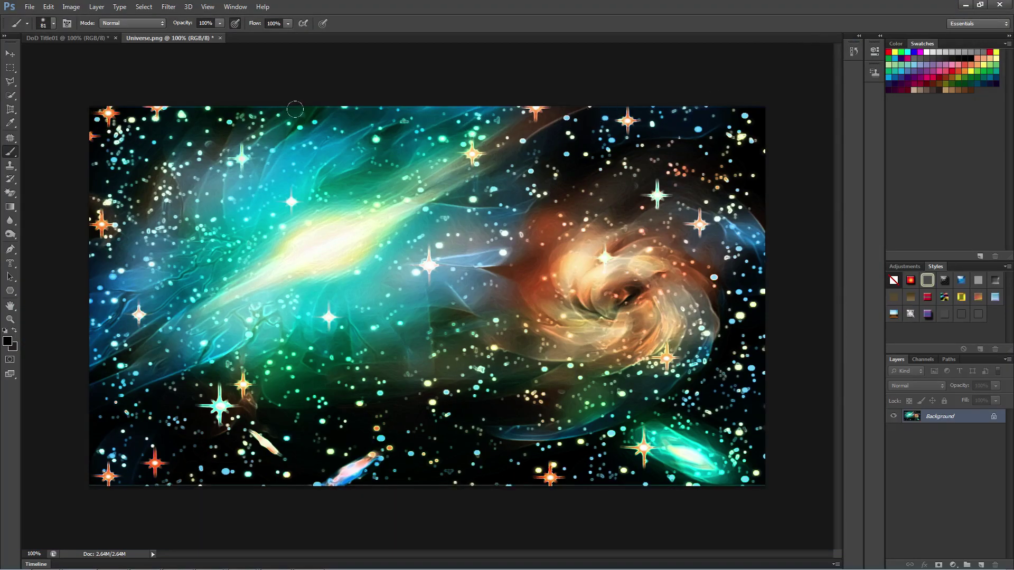
{"action": "left_click", "coordinate": [169, 7]}
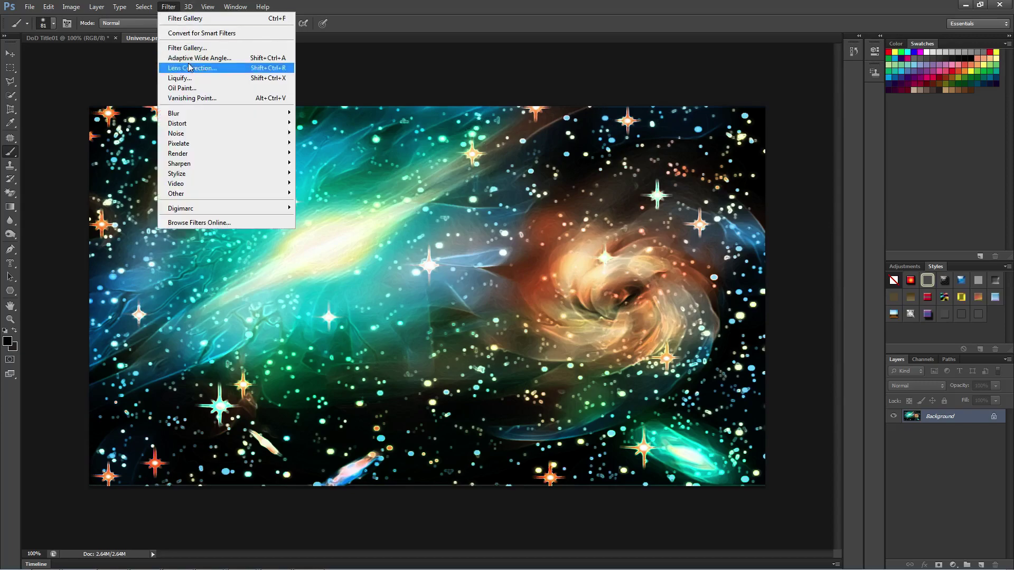
{"action": "left_click", "coordinate": [199, 48]}
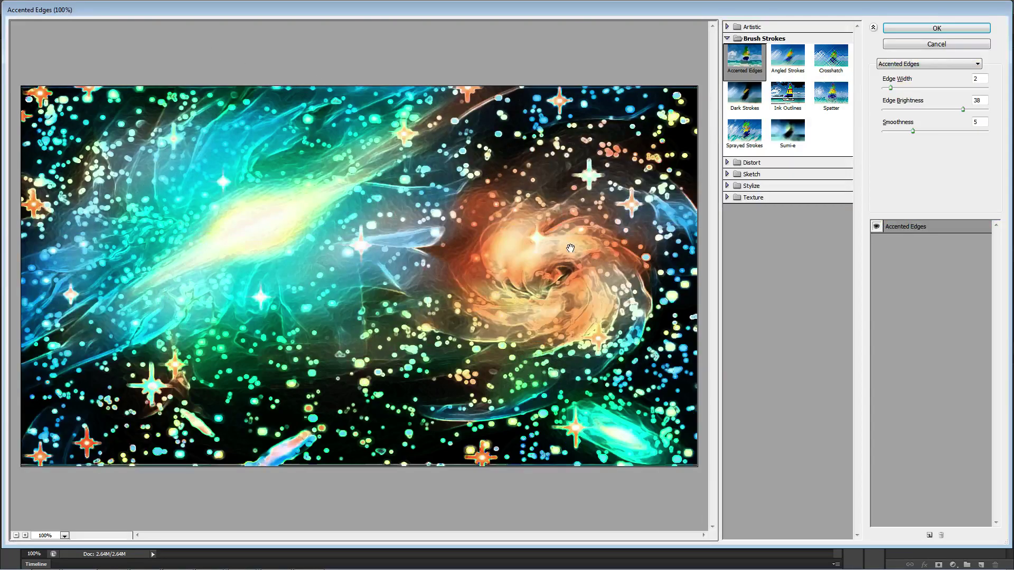
{"action": "left_click", "coordinate": [745, 95]}
{"action": "left_click", "coordinate": [746, 147]}
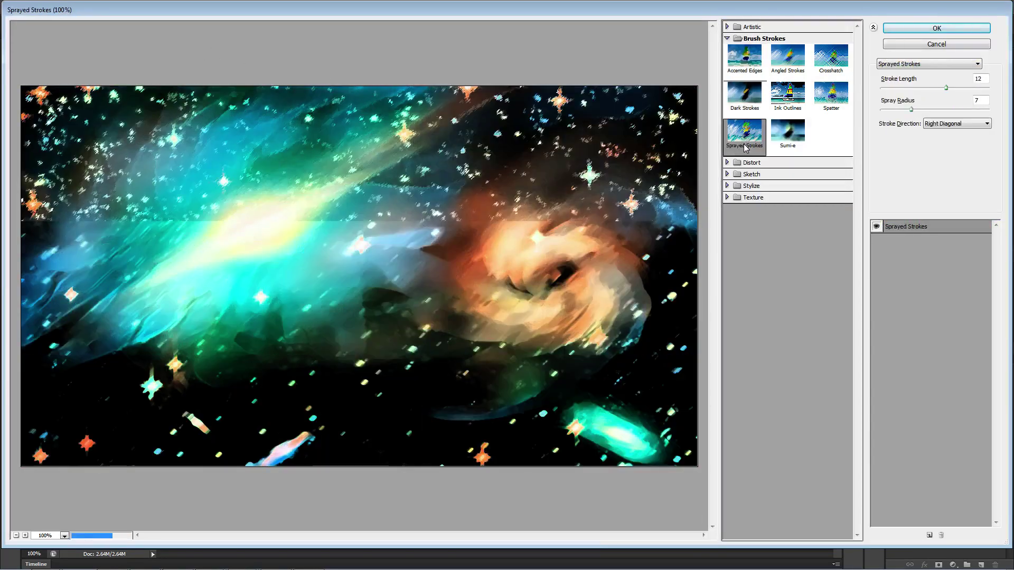
{"action": "left_click", "coordinate": [787, 135]}
{"action": "left_click", "coordinate": [751, 163]}
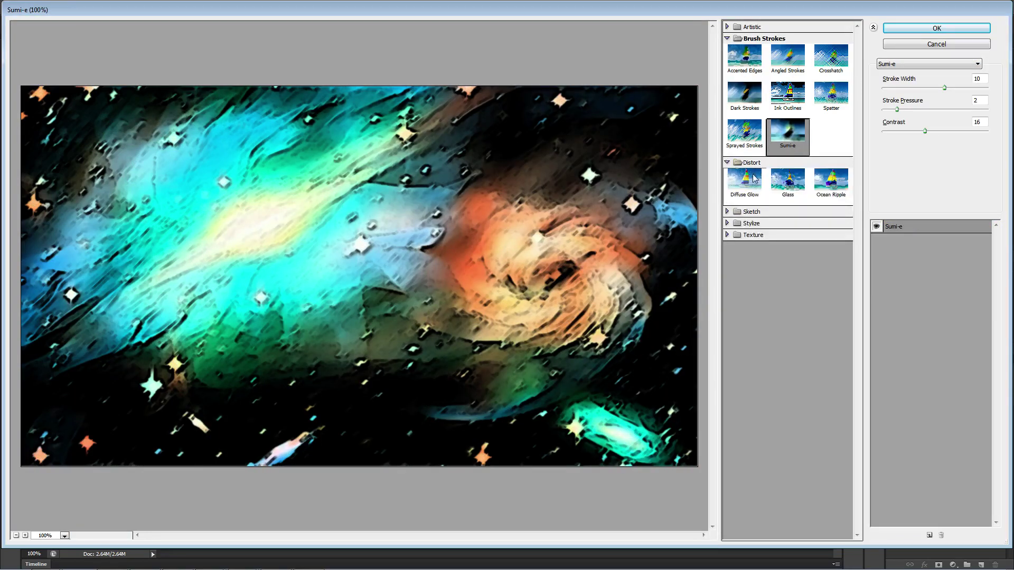
{"action": "left_click", "coordinate": [788, 179]}
{"action": "left_click", "coordinate": [831, 179]}
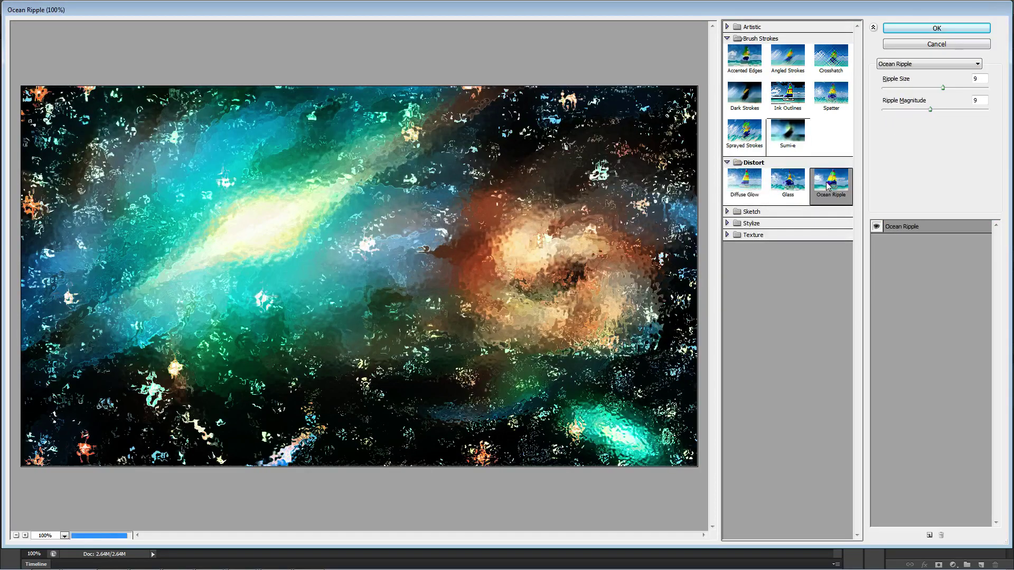
Step: Preview Sketch effects including Halftone Pattern, Reticulation, Torn Edges and Water Paper
{"action": "left_click", "coordinate": [751, 212]}
{"action": "left_click", "coordinate": [745, 230]}
{"action": "left_click", "coordinate": [788, 229]}
{"action": "left_click", "coordinate": [787, 267]}
{"action": "left_click", "coordinate": [745, 305]}
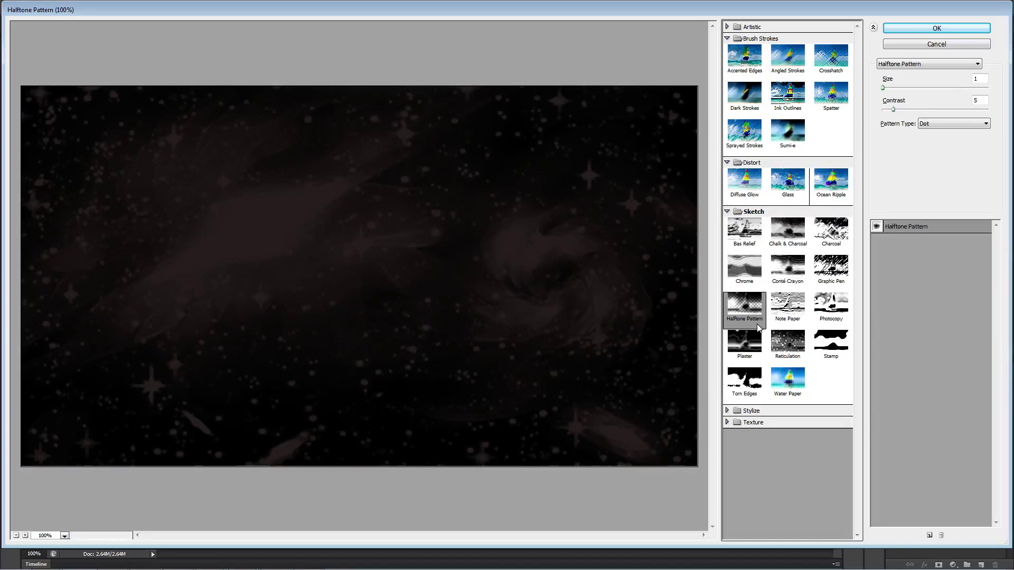
{"action": "left_click", "coordinate": [788, 343]}
{"action": "left_click", "coordinate": [744, 379]}
{"action": "left_click", "coordinate": [788, 379]}
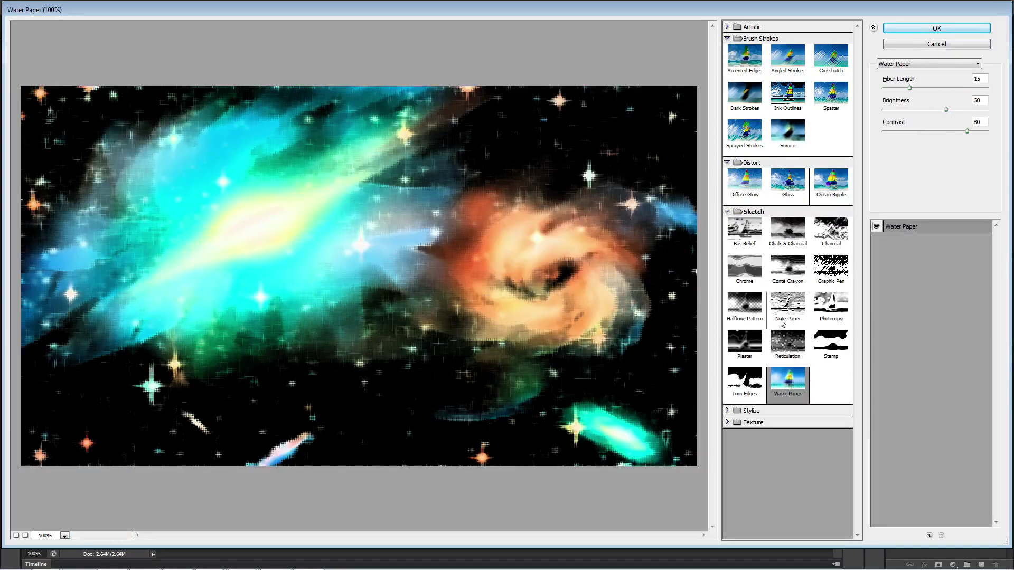
Step: Apply Stylize > Glowing Edges (Edge Width 2, Brightness 7, Smoothness 3) after checking Craquelure
{"action": "left_click", "coordinate": [750, 410]}
{"action": "left_click", "coordinate": [745, 429]}
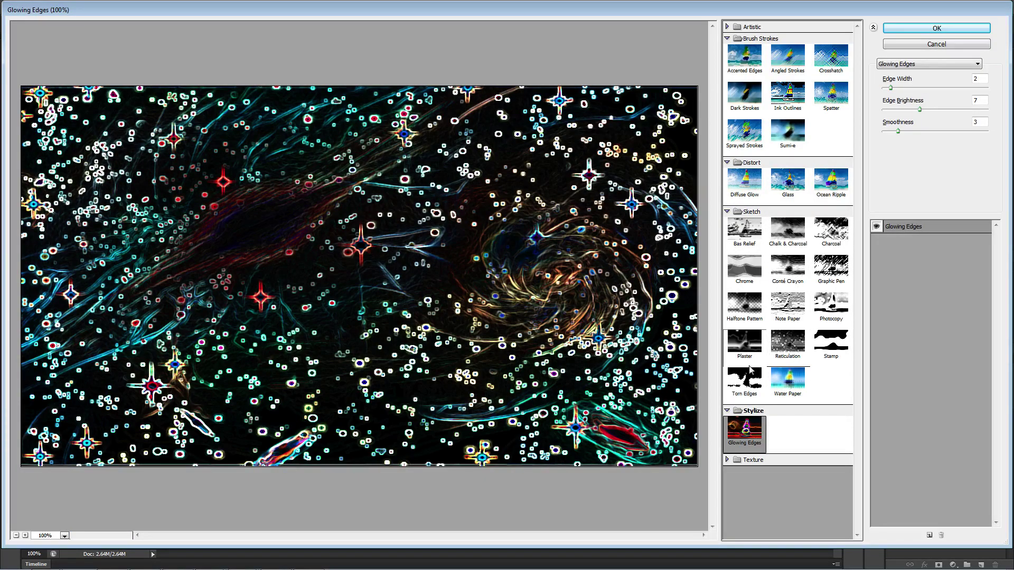
{"action": "left_click", "coordinate": [750, 460]}
{"action": "left_click", "coordinate": [750, 478]}
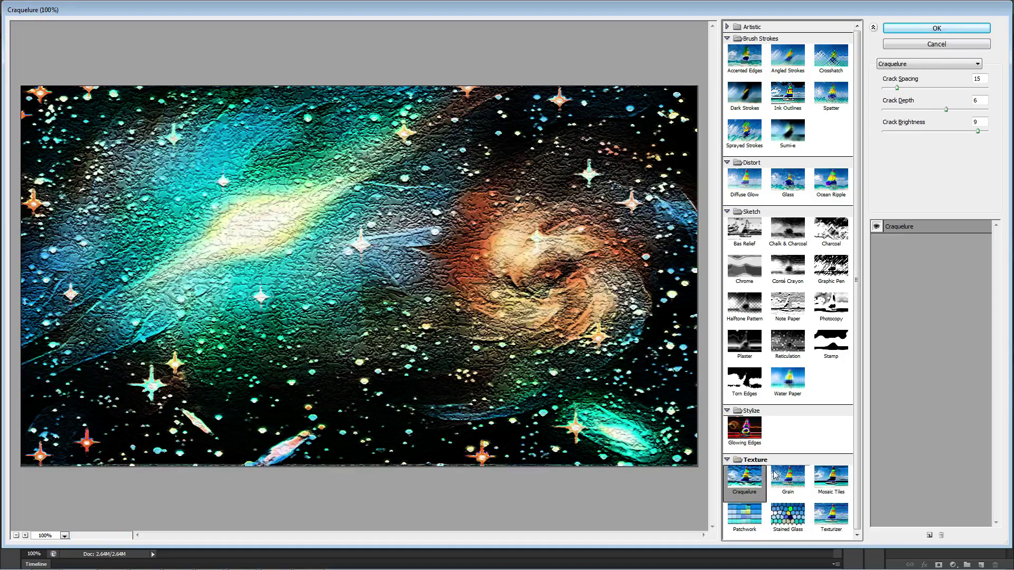
{"action": "left_click", "coordinate": [761, 449]}
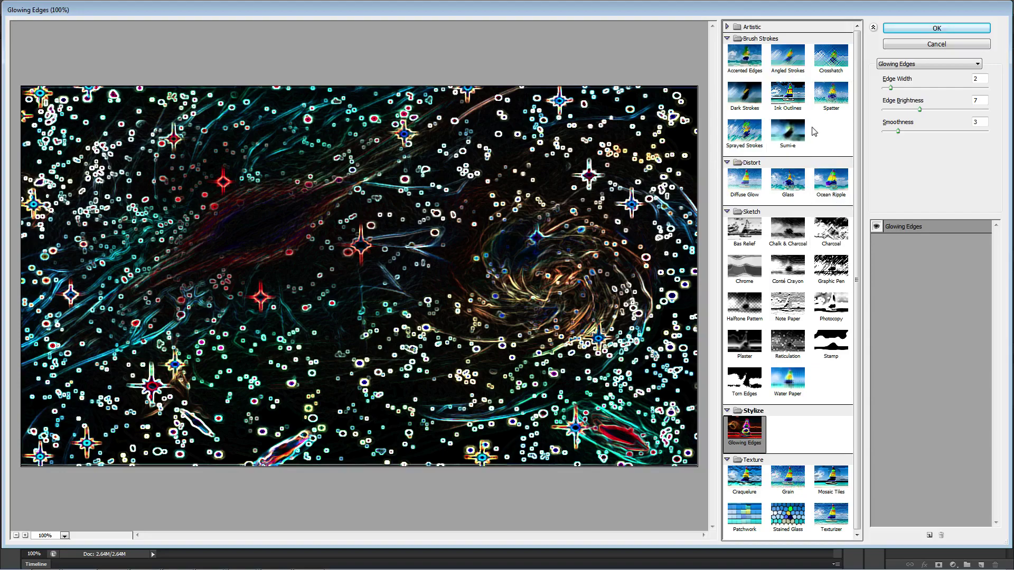
{"action": "left_click", "coordinate": [913, 32]}
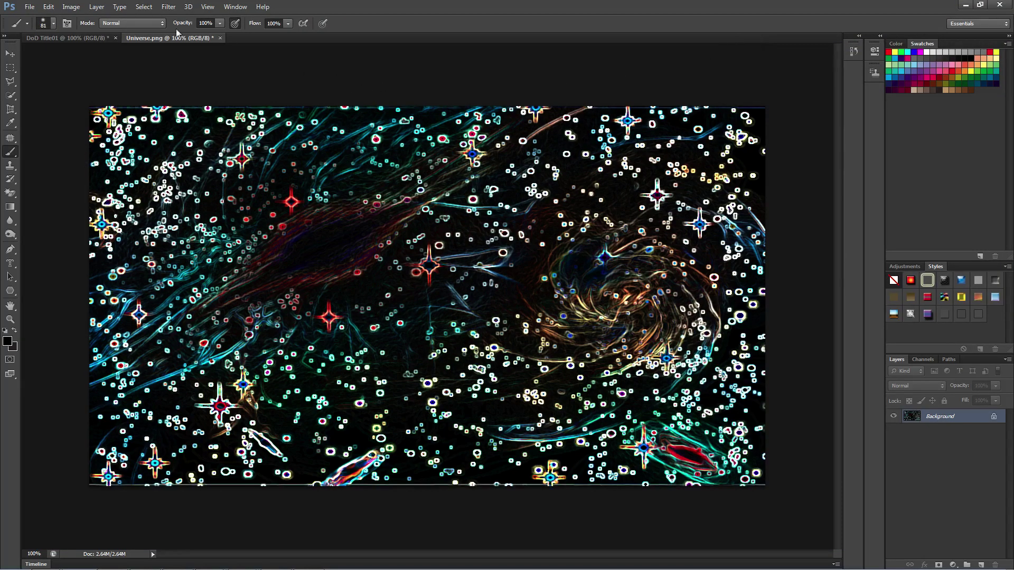
Step: Compare with and without Glowing Edges via undo/redo, leaving it undone
{"action": "left_click", "coordinate": [48, 7]}
{"action": "left_click", "coordinate": [74, 18]}
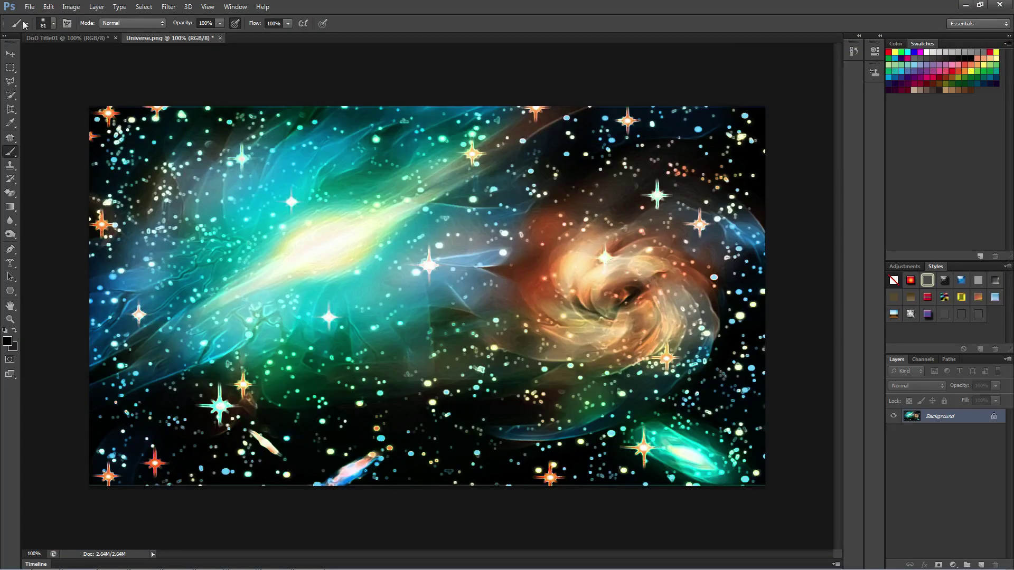
{"action": "left_click", "coordinate": [48, 7]}
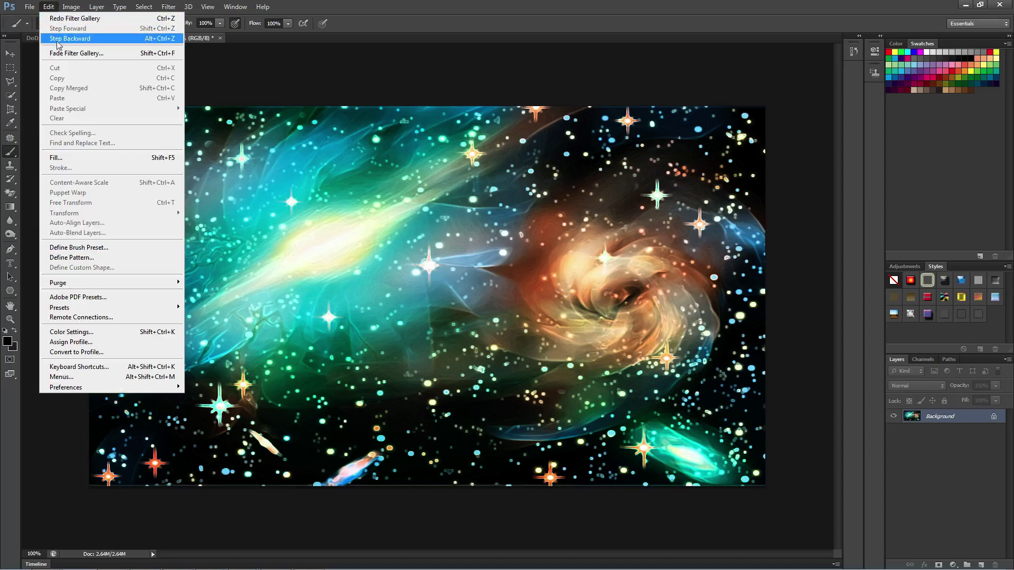
{"action": "left_click", "coordinate": [56, 19]}
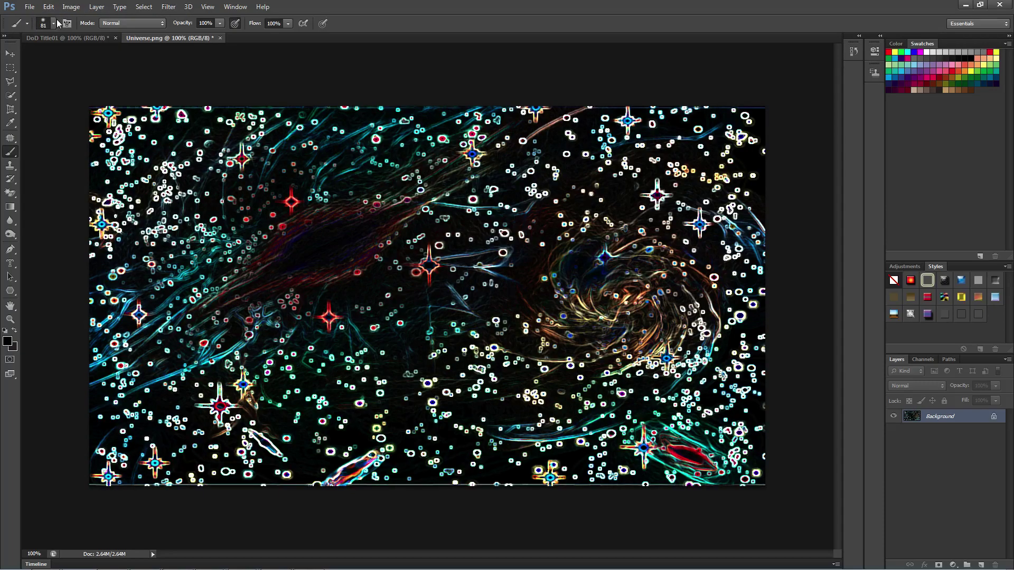
{"action": "left_click", "coordinate": [48, 7]}
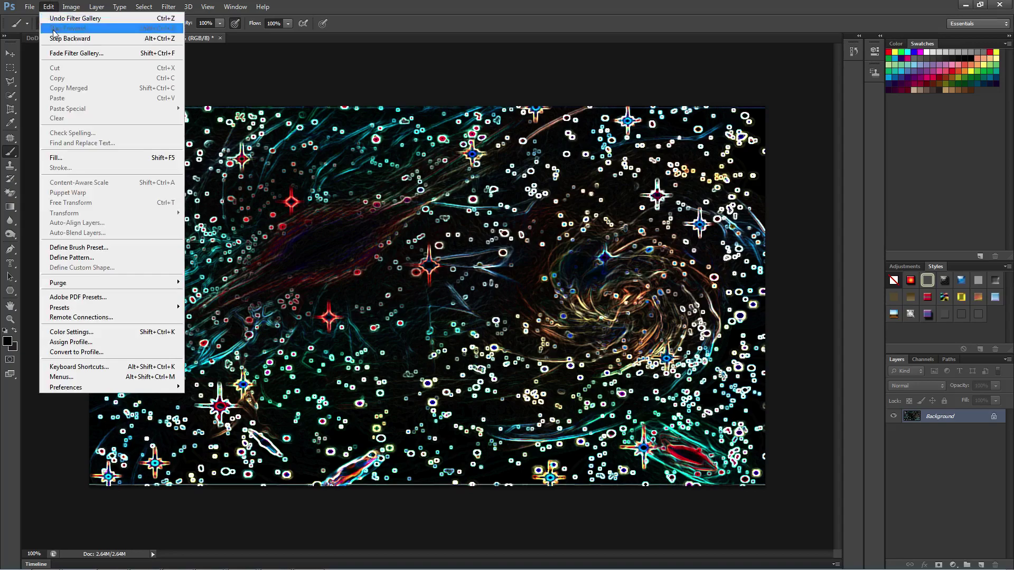
{"action": "left_click", "coordinate": [57, 20]}
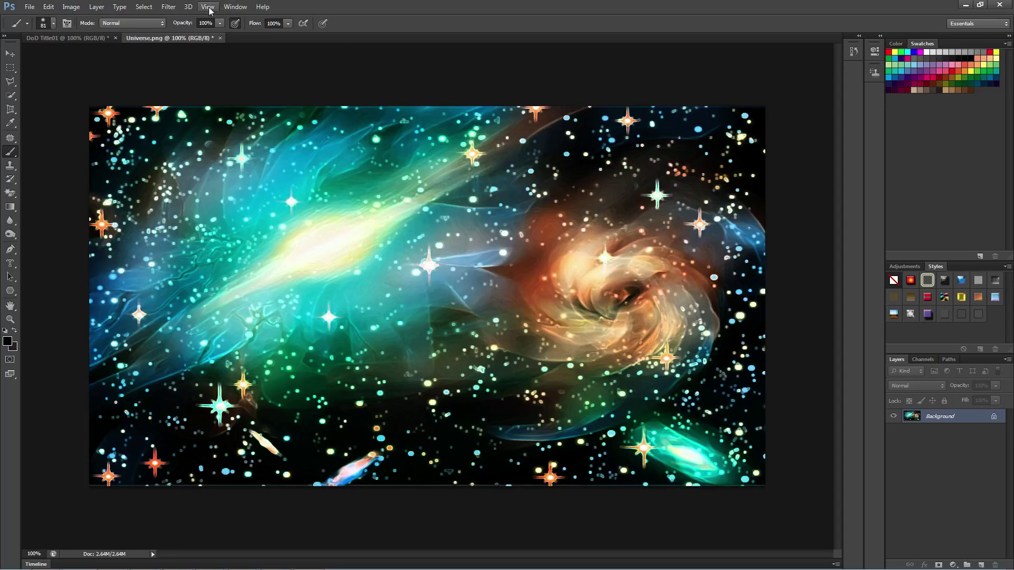
Step: Apply Oil Paint (Stylization 4, Cleanliness 2.3, Scale 0.8, Shine 1.3) to the Universe image
{"action": "left_click", "coordinate": [169, 7]}
{"action": "left_click", "coordinate": [208, 7]}
{"action": "mouse_move", "coordinate": [174, 113]}
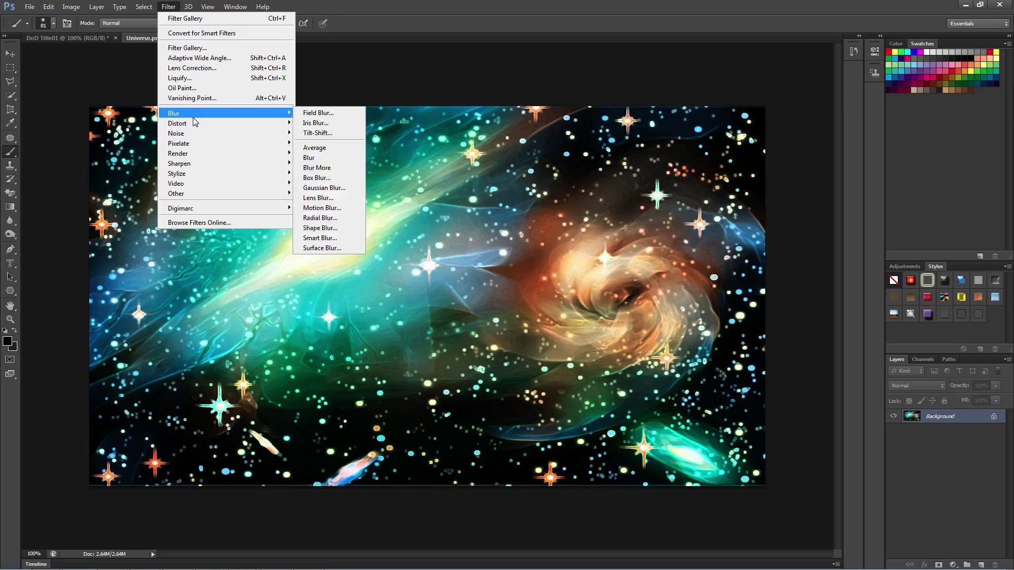
{"action": "left_click", "coordinate": [200, 88]}
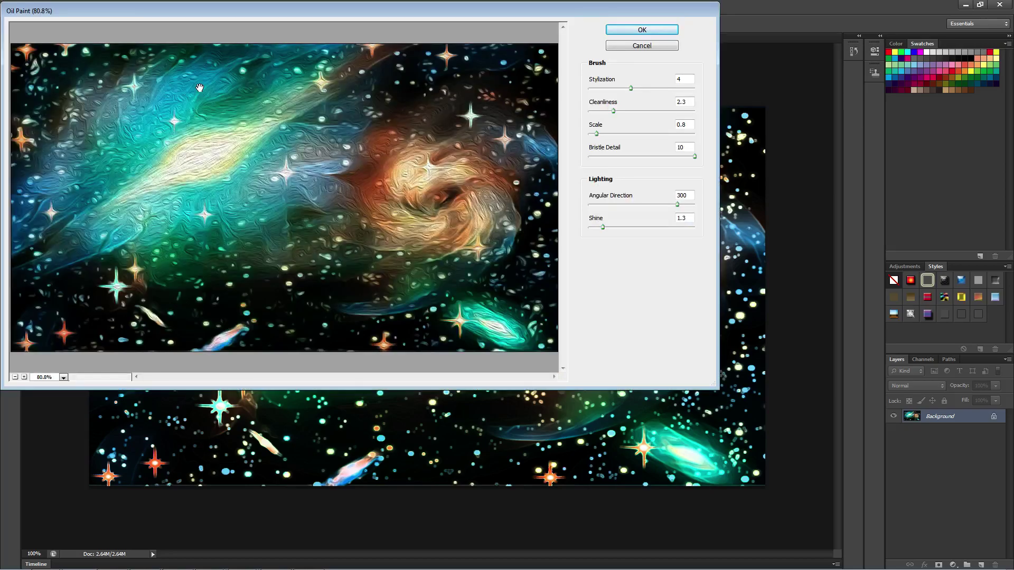
{"action": "left_click", "coordinate": [624, 30]}
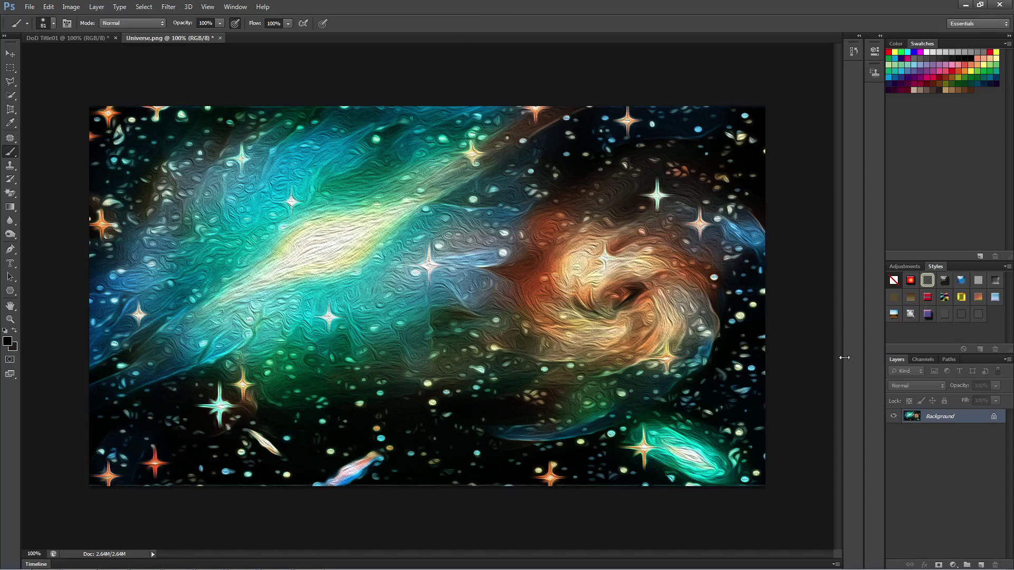
Step: Convert Universe.png's Background into Layer 0 via Layer from Background, then bring up Layer 0's options
{"action": "right_click", "coordinate": [916, 417]}
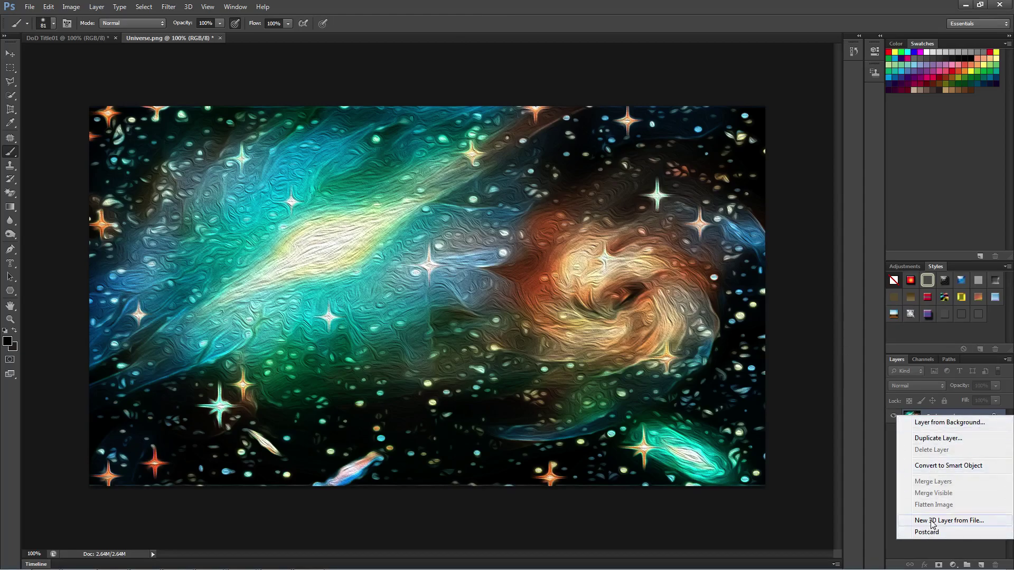
{"action": "left_click", "coordinate": [939, 422]}
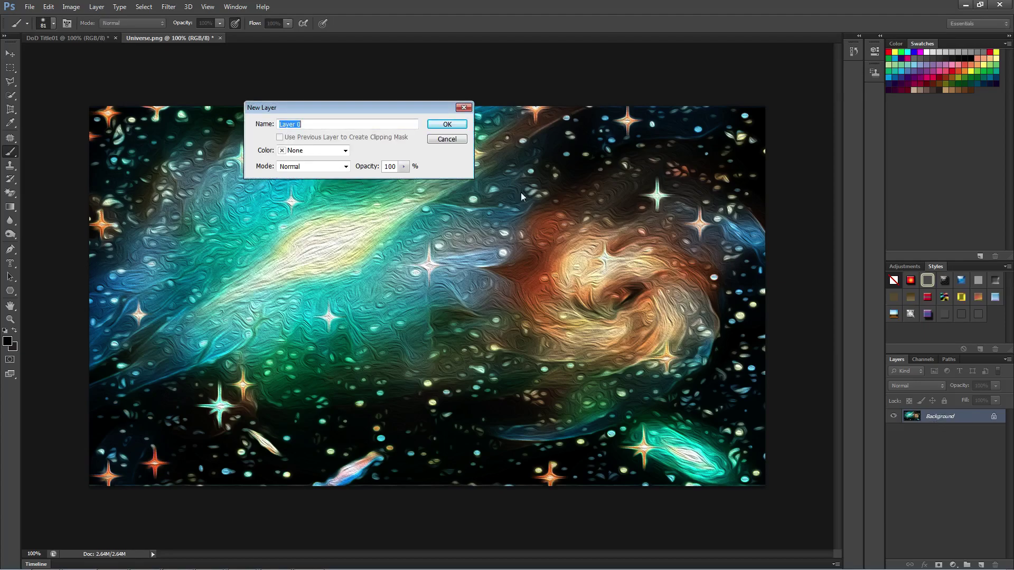
{"action": "left_click", "coordinate": [439, 125]}
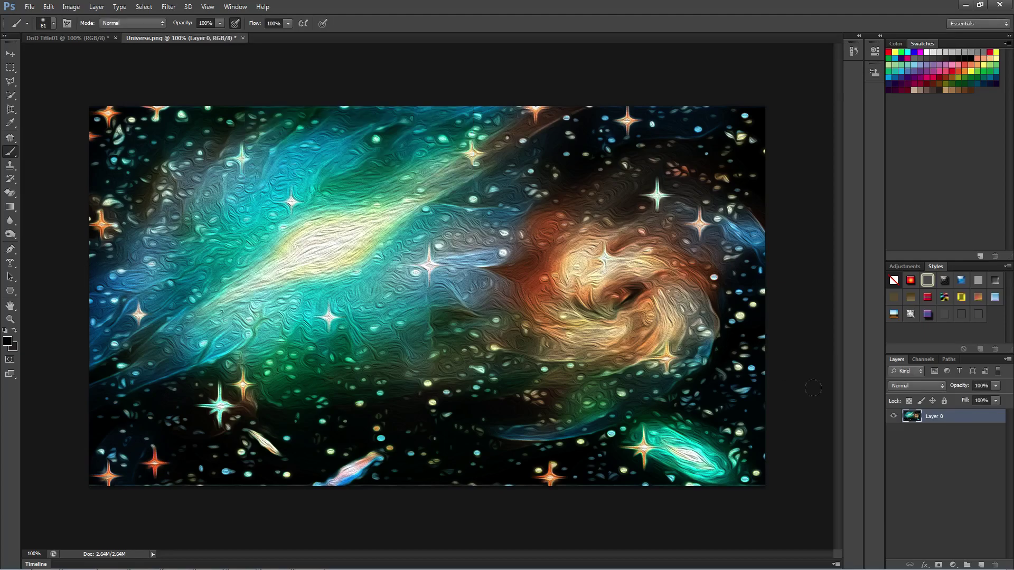
{"action": "right_click", "coordinate": [925, 418]}
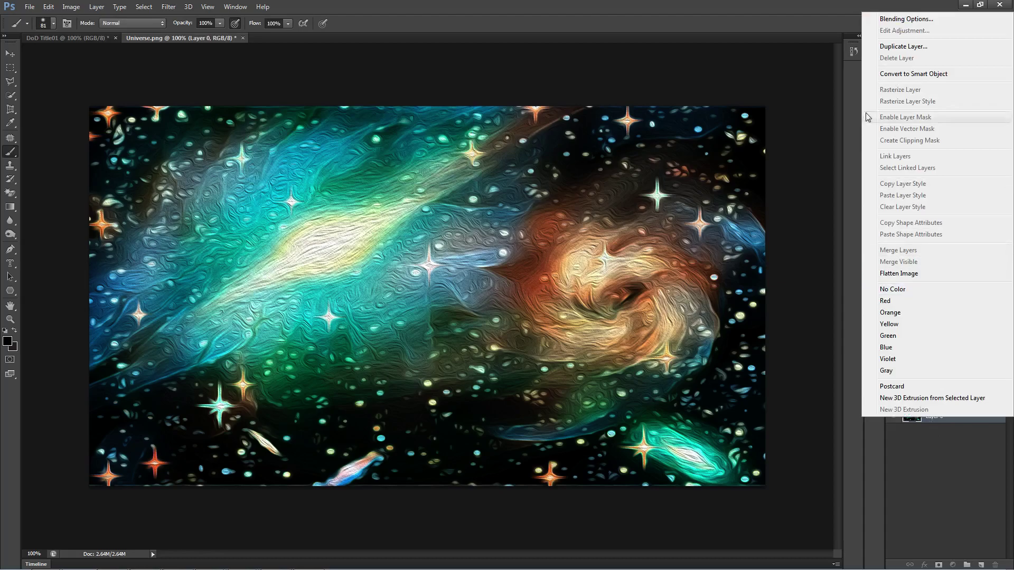
Step: Open Layer 0's blending options and try the Dissolve and Linear Burn blend modes
{"action": "left_click", "coordinate": [892, 14]}
{"action": "left_click", "coordinate": [602, 112]}
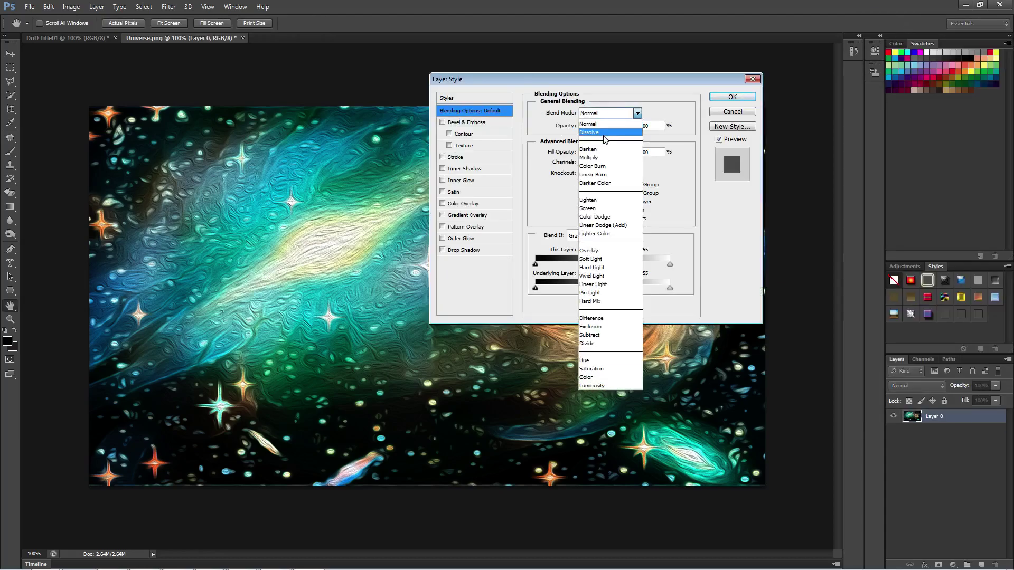
{"action": "left_click", "coordinate": [605, 136]}
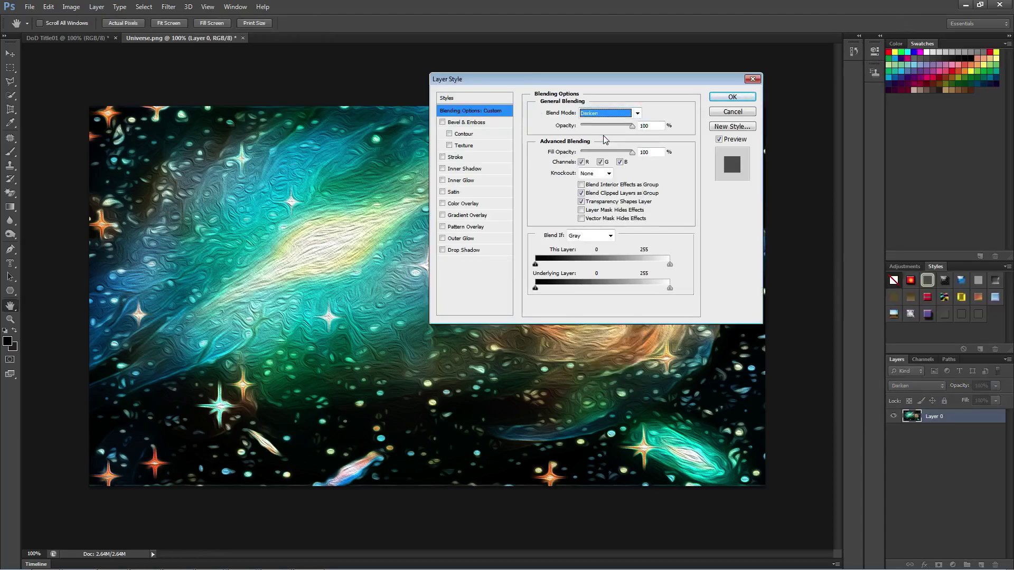
{"action": "key", "text": "Down"}
{"action": "key", "text": "Down"}
{"action": "key", "text": "Down"}
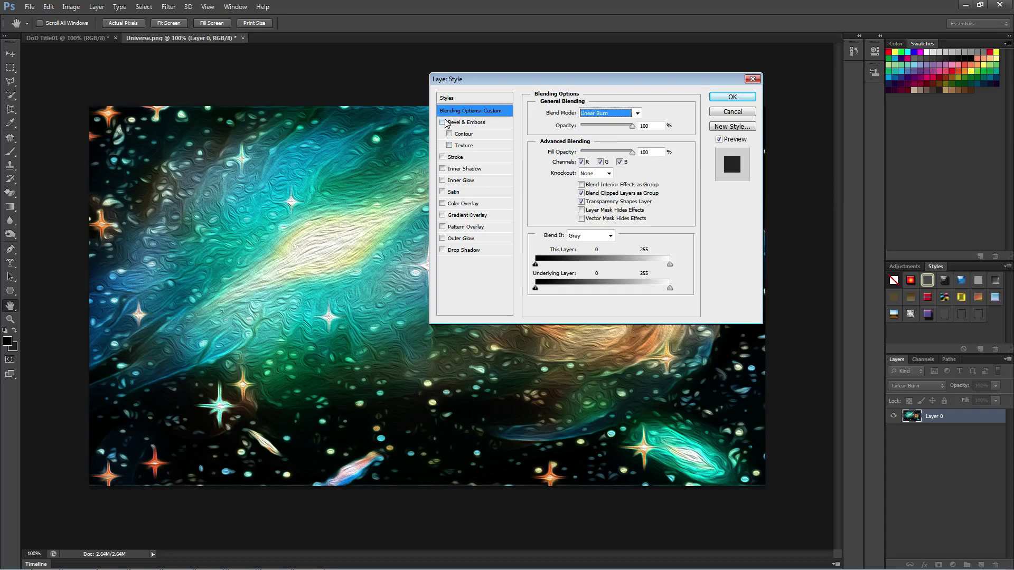
{"action": "key", "text": "Tab"}
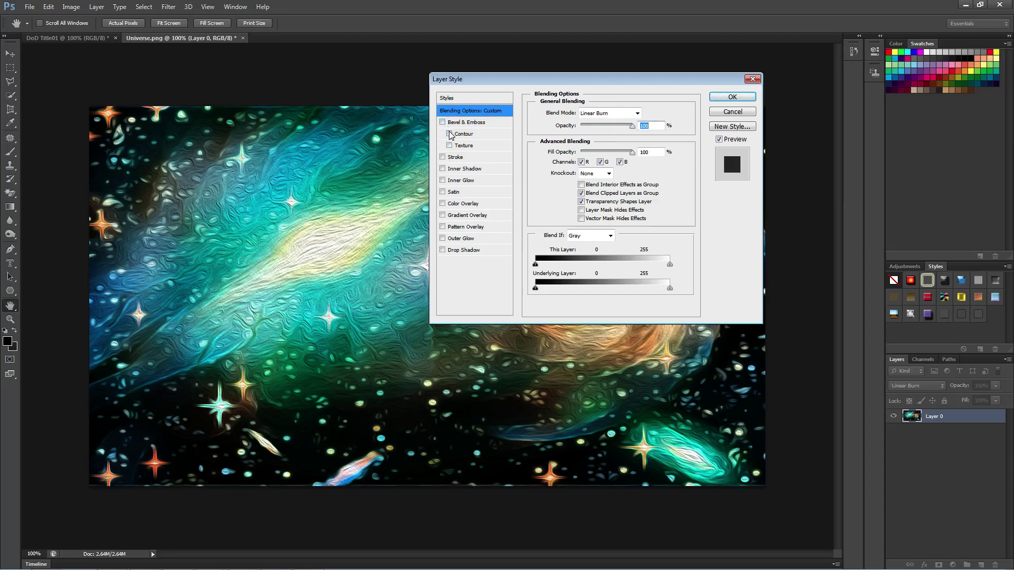
Step: Try several layer effects, keeping Bevel & Emboss, Inner Glow and Drop Shadow
{"action": "left_click", "coordinate": [442, 122]}
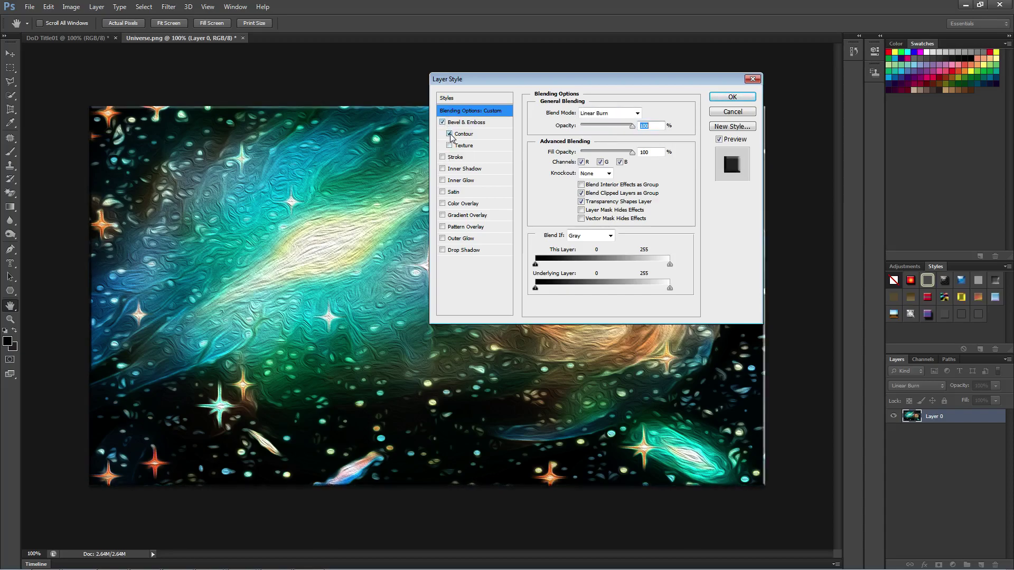
{"action": "left_click", "coordinate": [449, 146]}
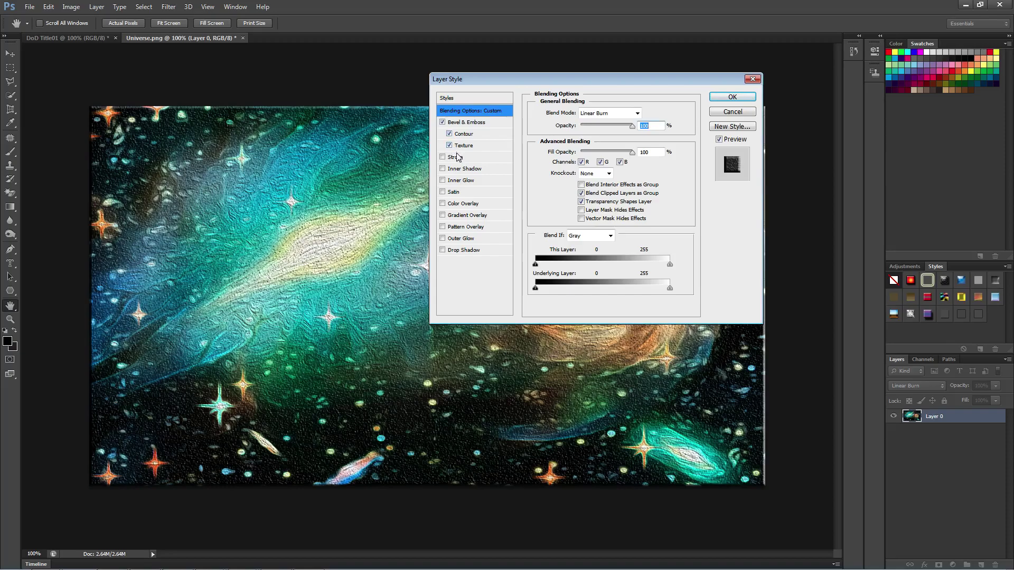
{"action": "left_click", "coordinate": [450, 145]}
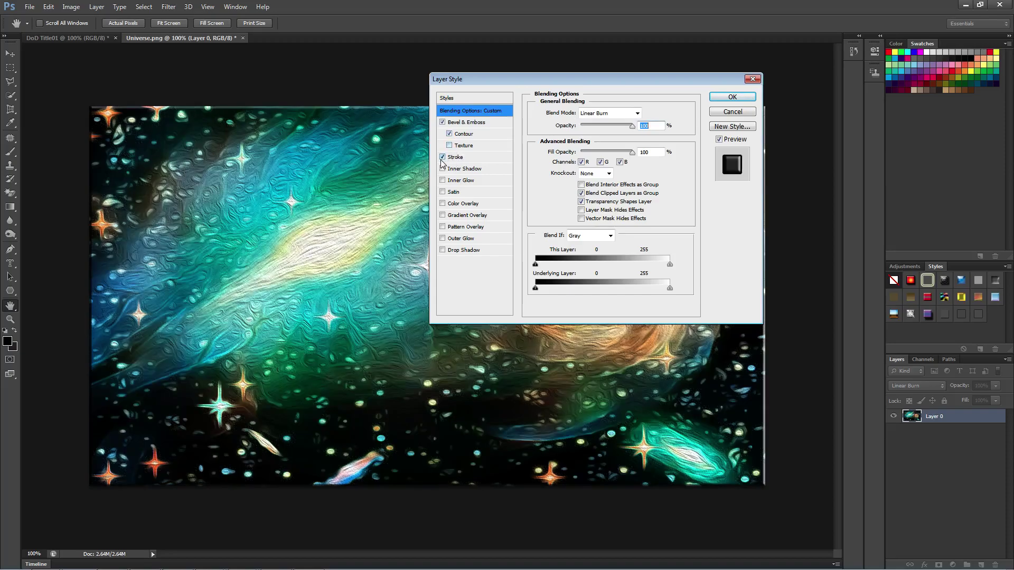
{"action": "left_click", "coordinate": [442, 156]}
{"action": "left_click", "coordinate": [442, 181]}
{"action": "left_click", "coordinate": [443, 192]}
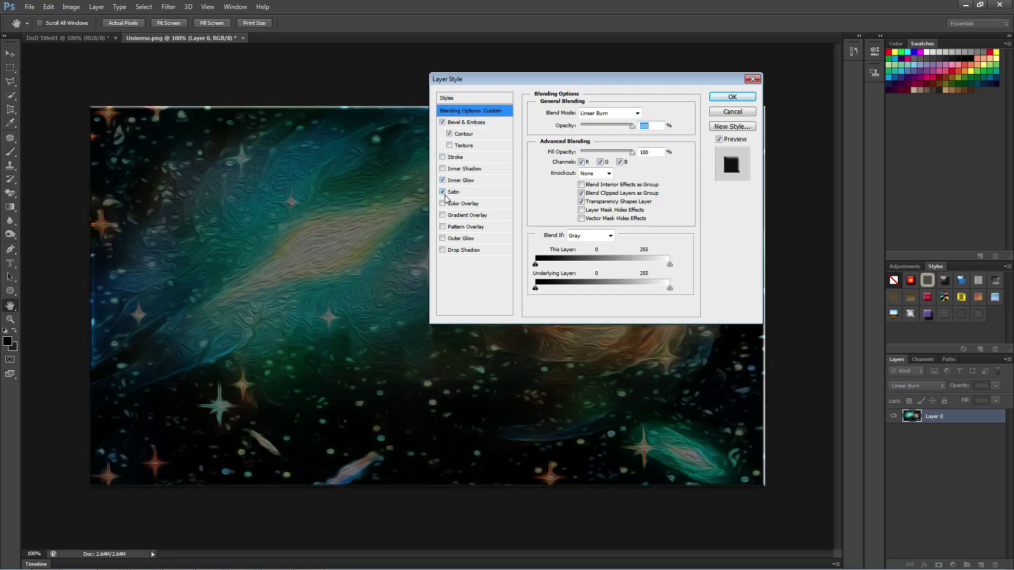
{"action": "left_click", "coordinate": [443, 192]}
{"action": "left_click", "coordinate": [442, 203]}
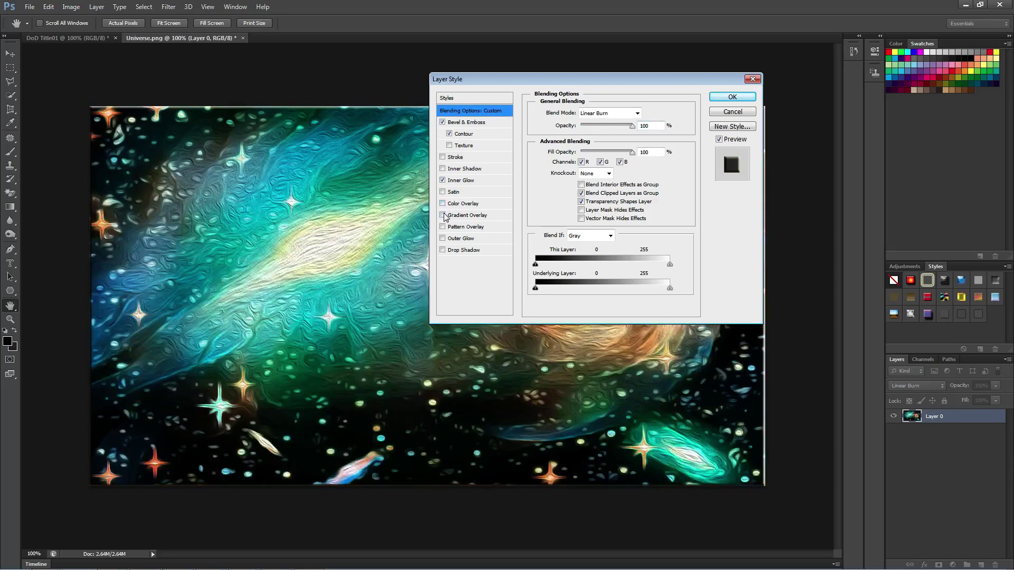
{"action": "left_click", "coordinate": [442, 215]}
{"action": "left_click", "coordinate": [443, 226]}
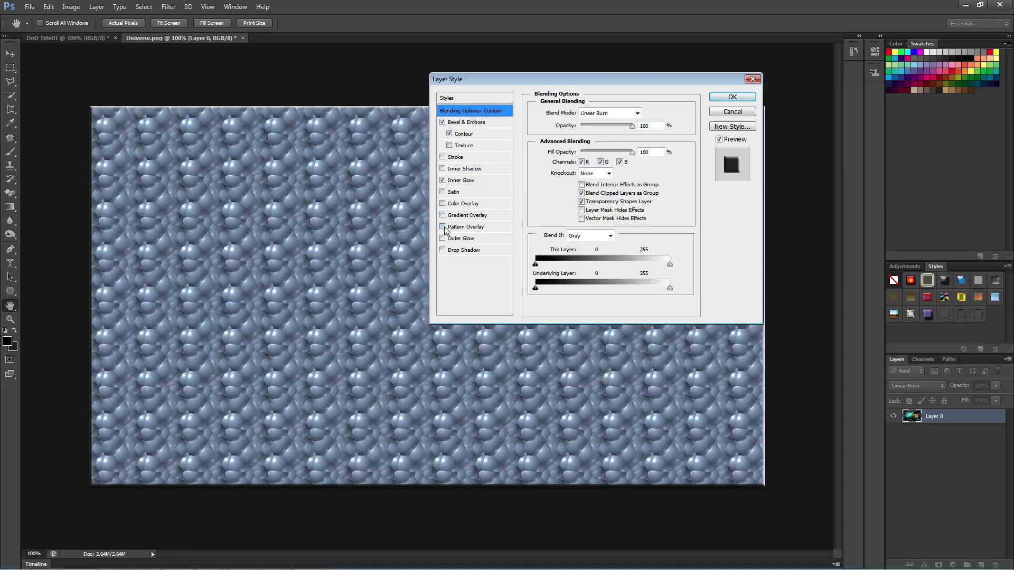
{"action": "left_click", "coordinate": [443, 226]}
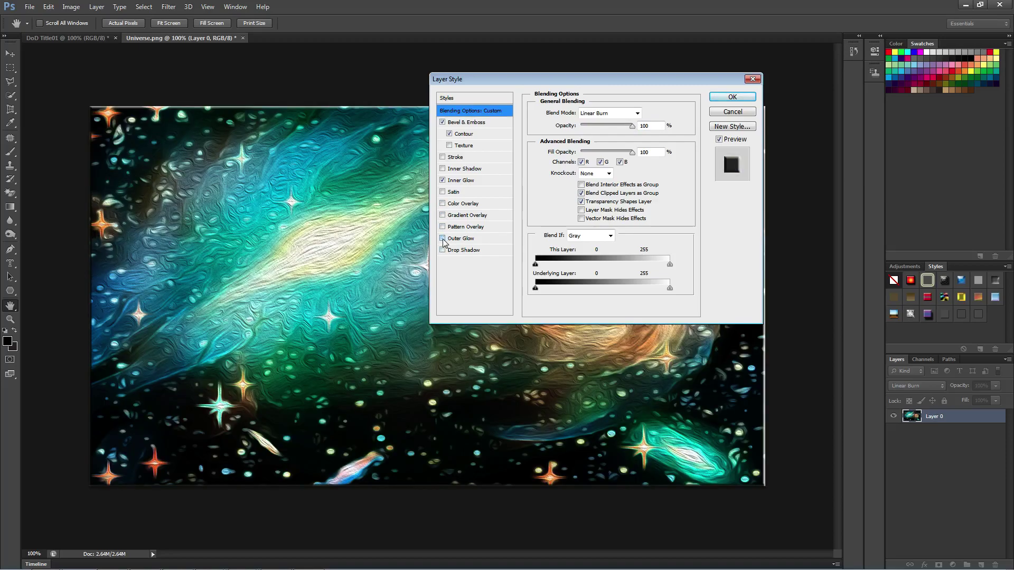
{"action": "left_click", "coordinate": [443, 250]}
Step: Set Layer 0's blend mode to Vivid Light
{"action": "left_click", "coordinate": [610, 113]}
{"action": "left_click", "coordinate": [608, 180]}
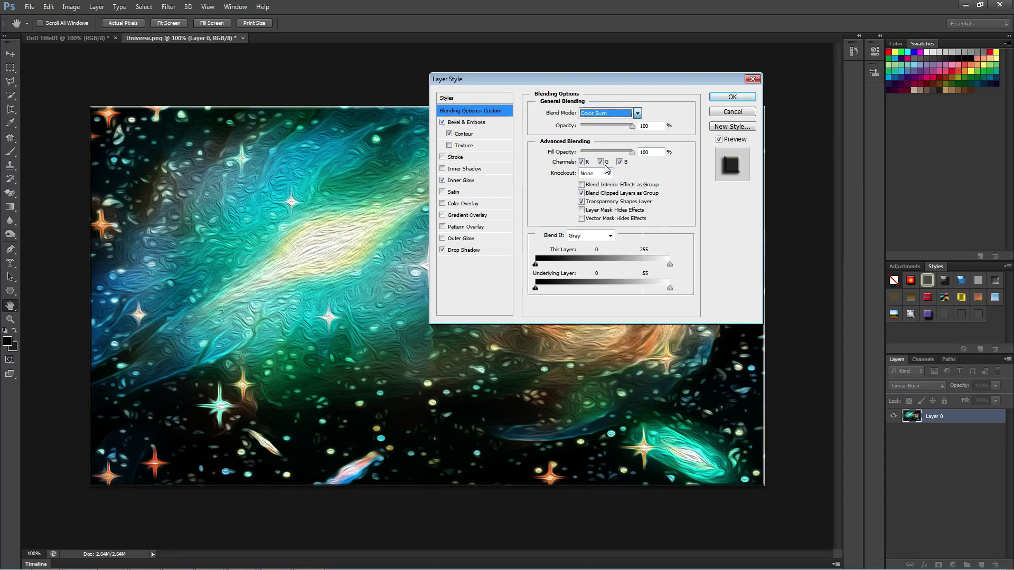
{"action": "key", "text": "Down"}
{"action": "key", "text": "Down"}
{"action": "key", "text": "Down"}
{"action": "key", "text": "Down"}
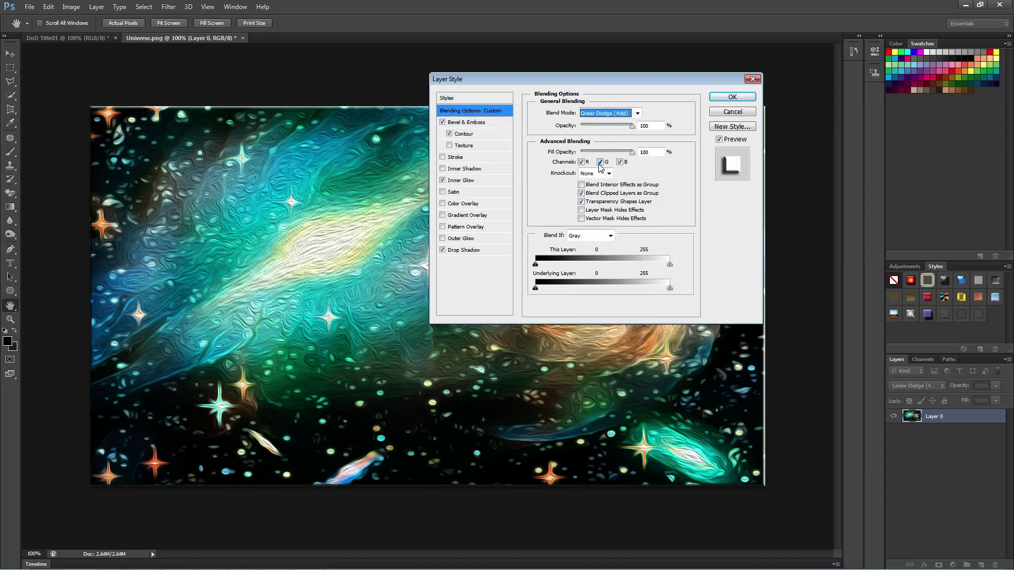
{"action": "key", "text": "Down"}
{"action": "key", "text": "Down"}
{"action": "key", "text": "Down"}
{"action": "key", "text": "Down"}
{"action": "key", "text": "Down"}
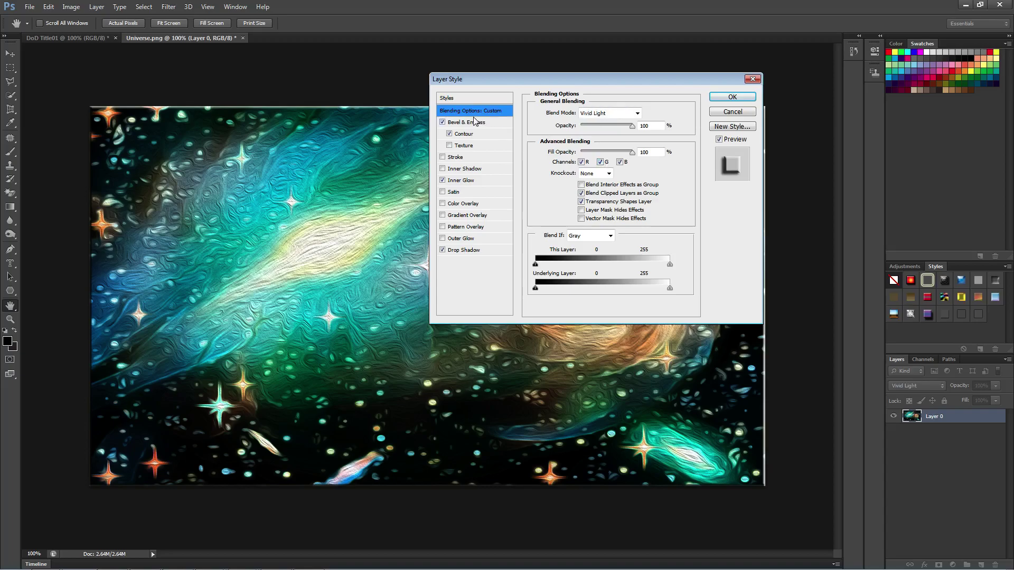
Step: Set the bevel style to Stroke Emboss with the Chisel Hard technique
{"action": "left_click", "coordinate": [478, 123]}
{"action": "left_click", "coordinate": [616, 113]}
{"action": "left_click", "coordinate": [607, 138]}
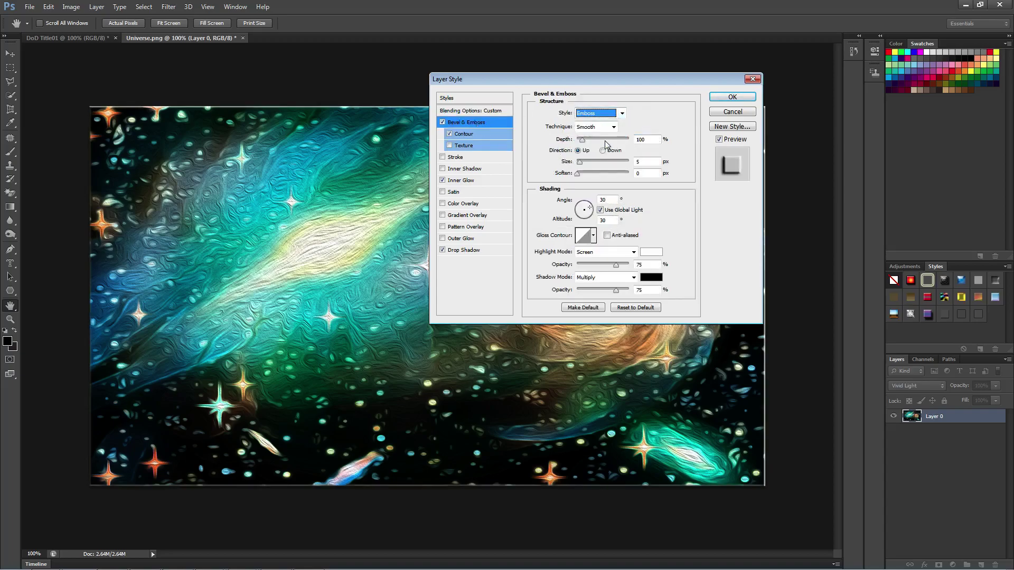
{"action": "key", "text": "Down"}
{"action": "key", "text": "Down"}
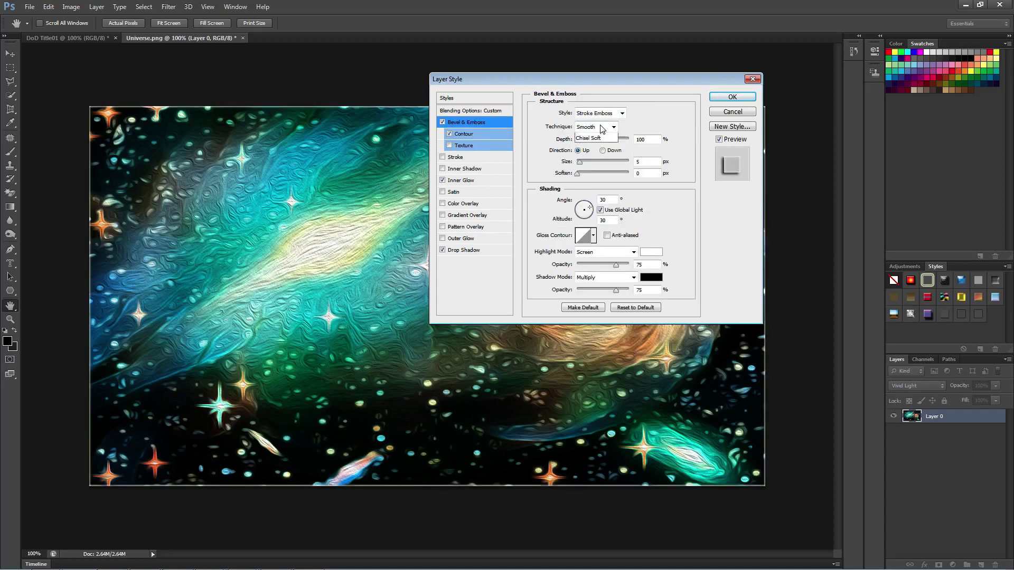
{"action": "key", "text": "Tab"}
{"action": "key", "text": "Down"}
Step: Give the emboss a dark banded texture pattern and apply the layer style
{"action": "left_click", "coordinate": [457, 147]}
{"action": "left_click", "coordinate": [591, 133]}
{"action": "left_click", "coordinate": [521, 156]}
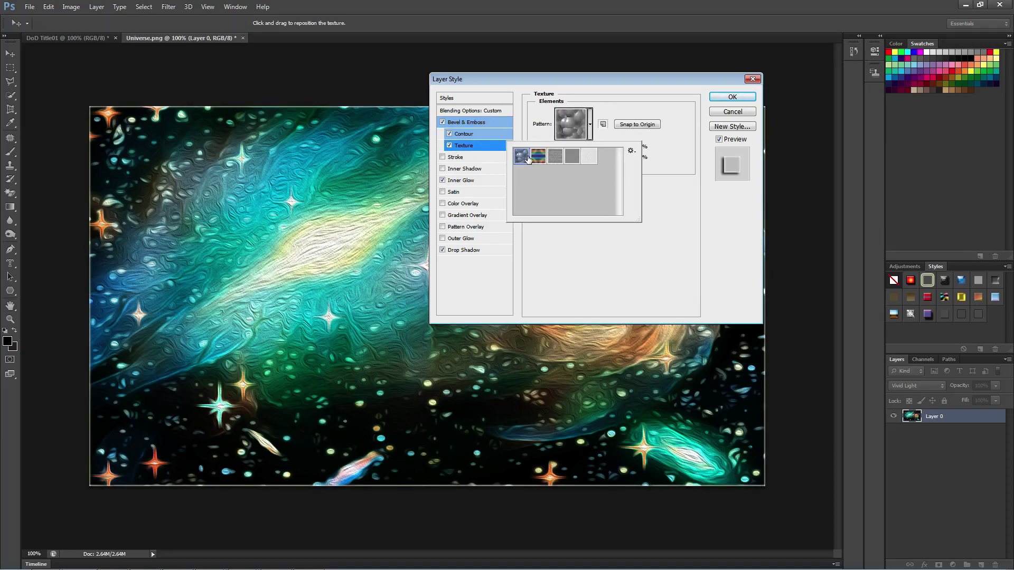
{"action": "double_click", "coordinate": [539, 159]}
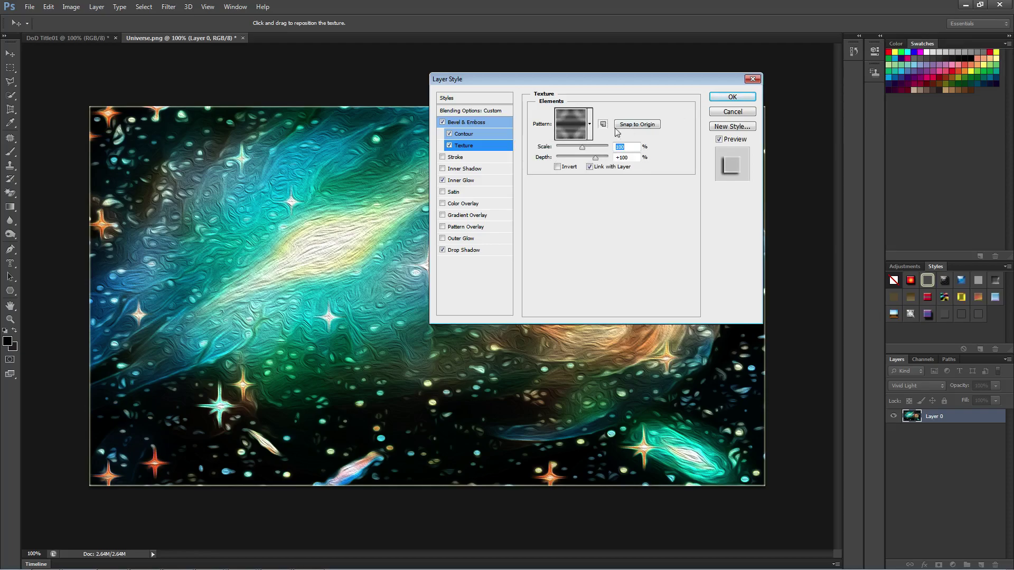
{"action": "left_click", "coordinate": [731, 97]}
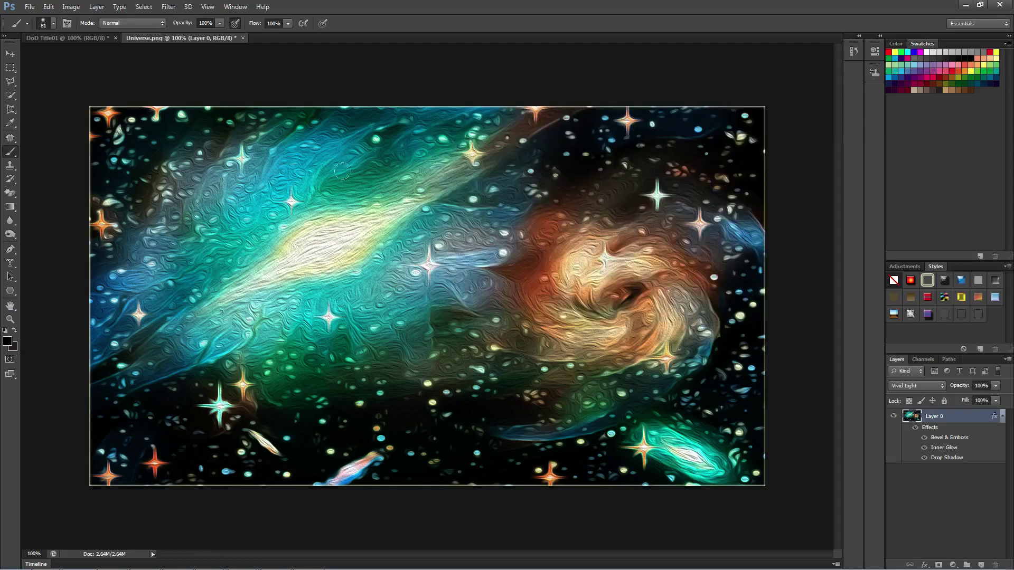
Step: Save the painting as Universe in the titles1 folder with PNG format
{"action": "left_click", "coordinate": [30, 6]}
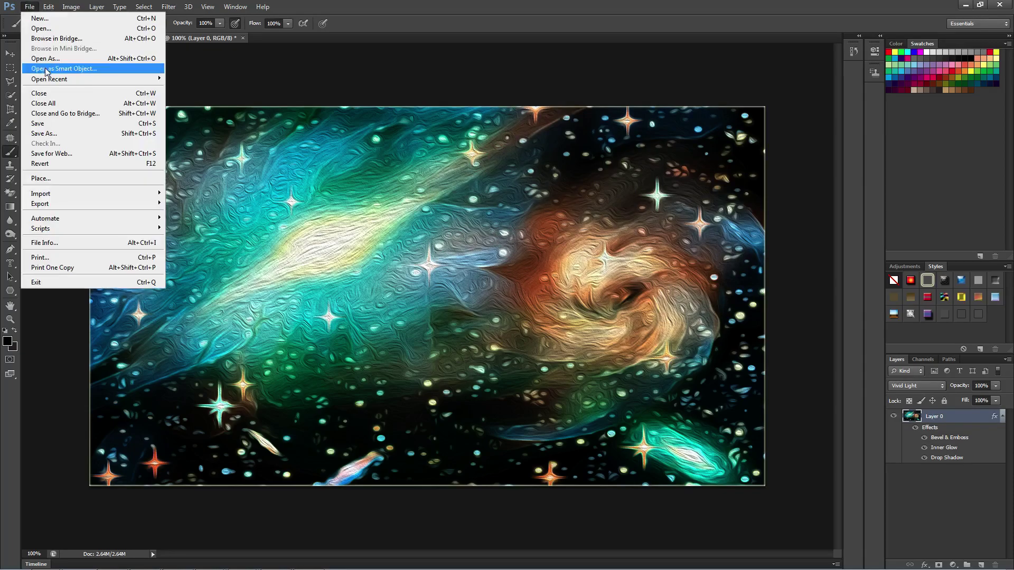
{"action": "left_click", "coordinate": [61, 138]}
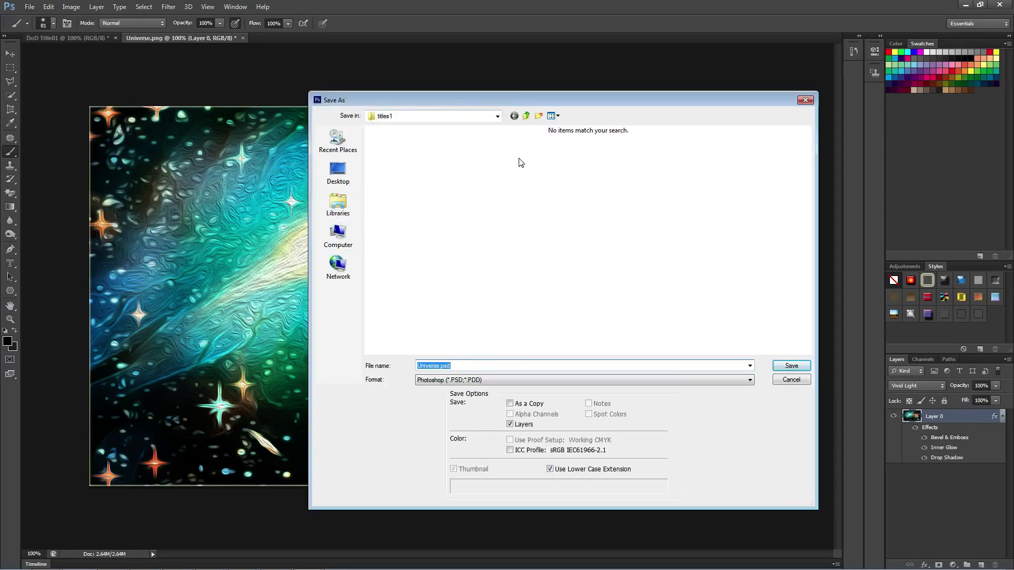
{"action": "left_click", "coordinate": [498, 117]}
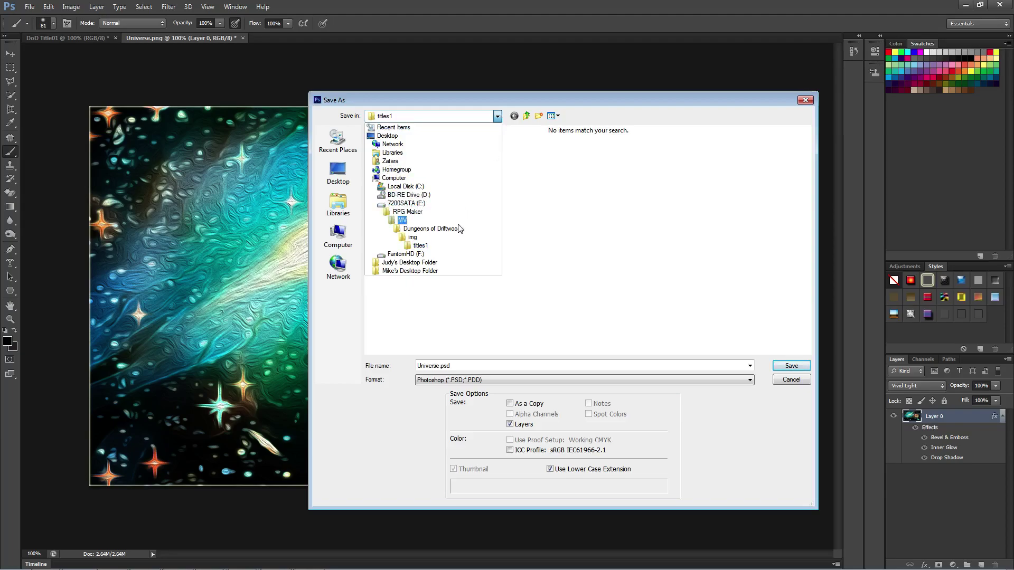
{"action": "left_click", "coordinate": [489, 364]}
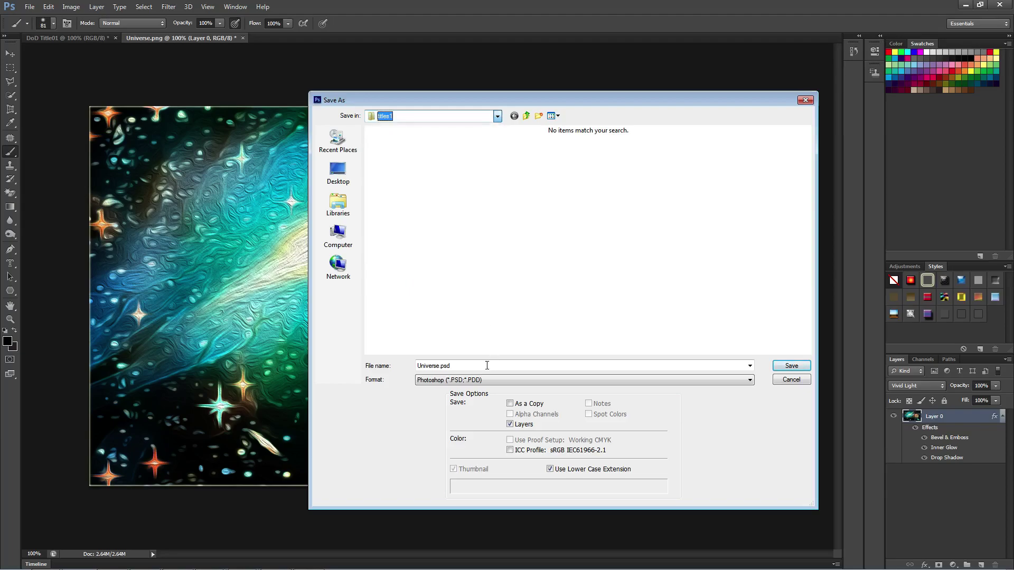
{"action": "left_click", "coordinate": [484, 364]}
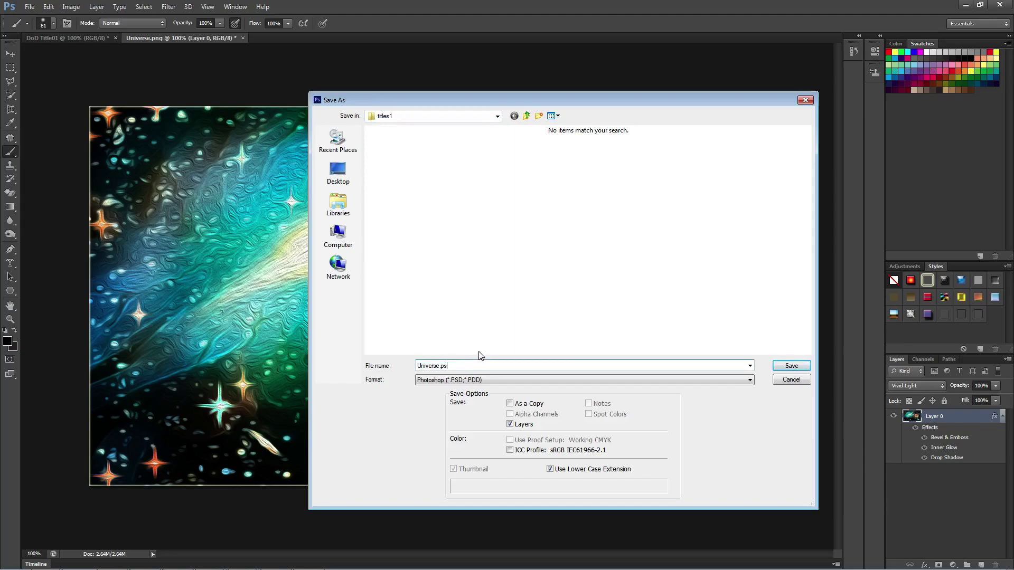
{"action": "key", "text": "BackSpace"}
{"action": "left_click", "coordinate": [574, 375]}
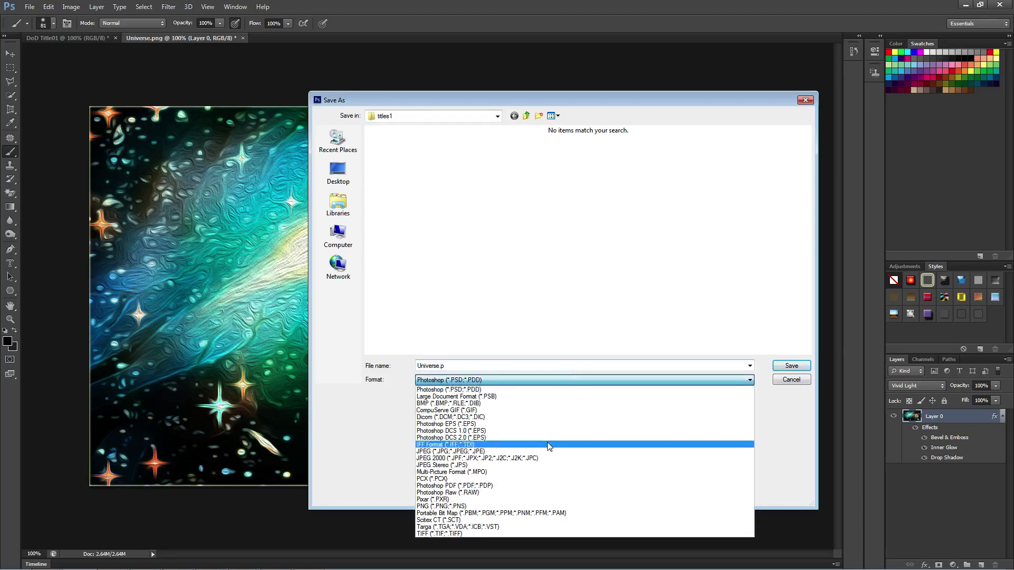
{"action": "left_click", "coordinate": [549, 502]}
Step: Replace the existing Universe.png with default PNG options, then return to DoD Title01
{"action": "left_click", "coordinate": [791, 366]}
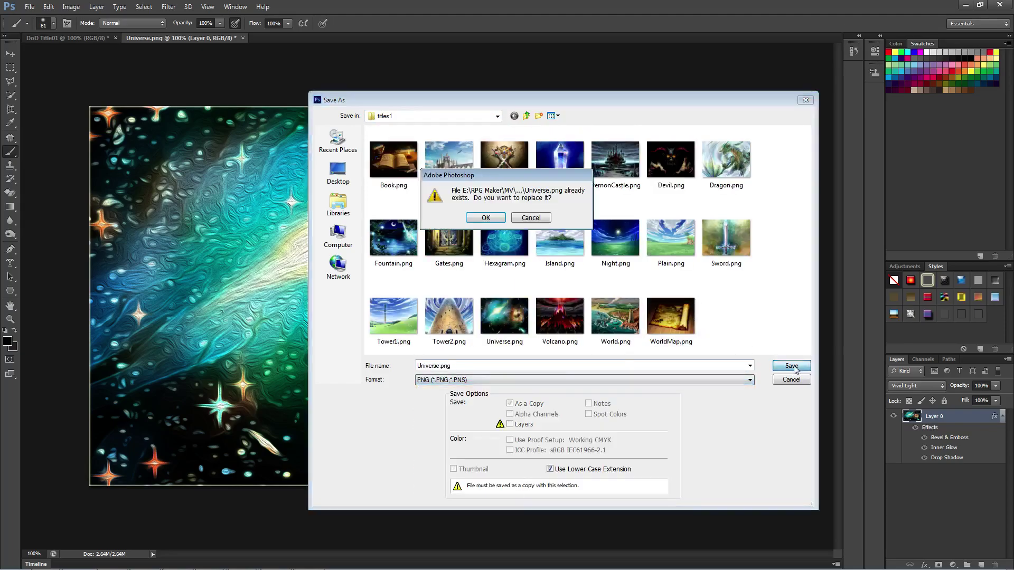
{"action": "left_click", "coordinate": [495, 220]}
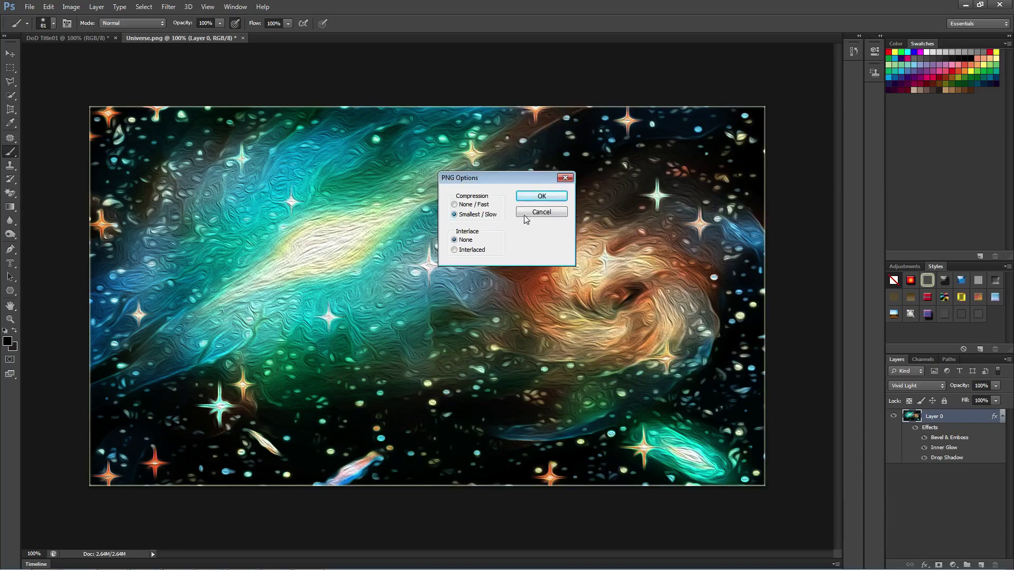
{"action": "left_click", "coordinate": [546, 199]}
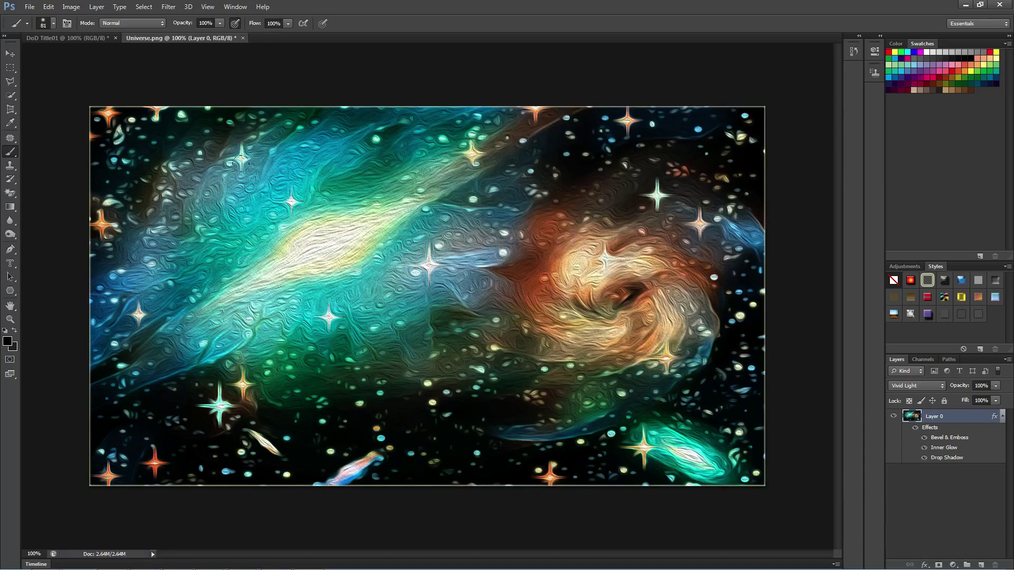
{"action": "left_click", "coordinate": [30, 6]}
{"action": "left_click", "coordinate": [61, 37]}
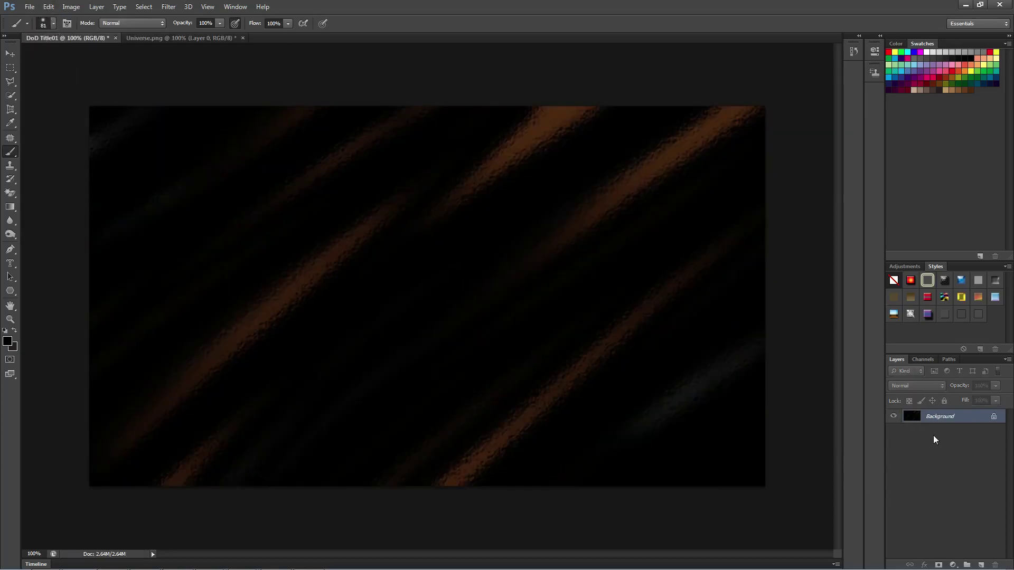
Step: Add a new Layer 1, then place Universe.png to fill the canvas and commit it
{"action": "key", "text": "ctrl+shift+n"}
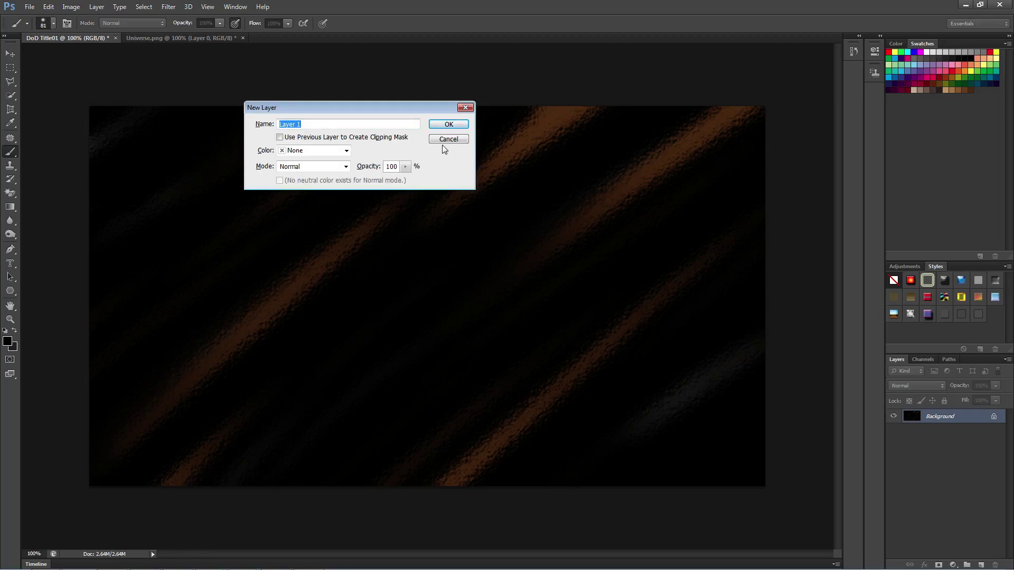
{"action": "left_click", "coordinate": [443, 126]}
{"action": "left_click", "coordinate": [29, 6]}
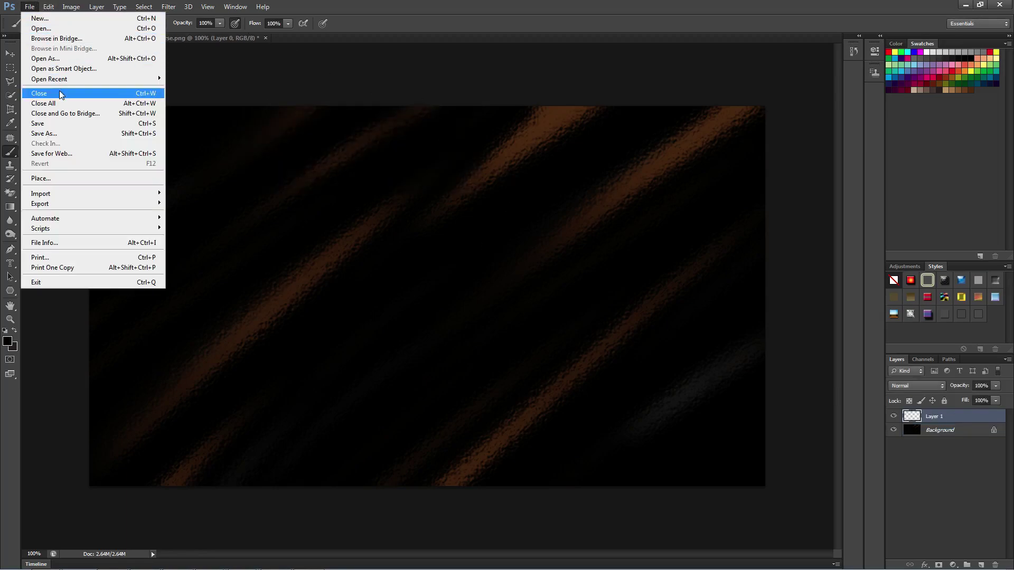
{"action": "left_click", "coordinate": [68, 179]}
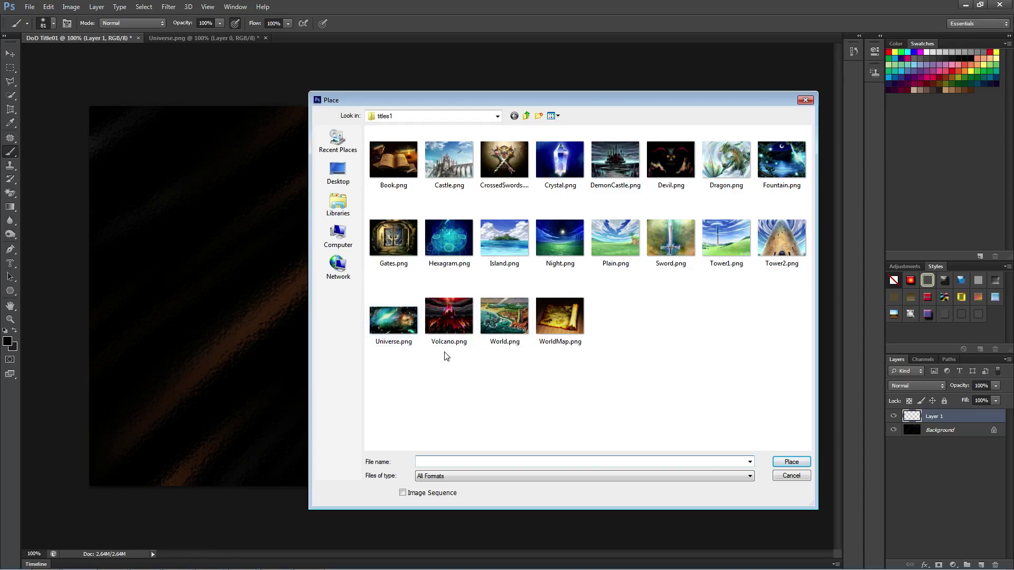
{"action": "left_click", "coordinate": [399, 333]}
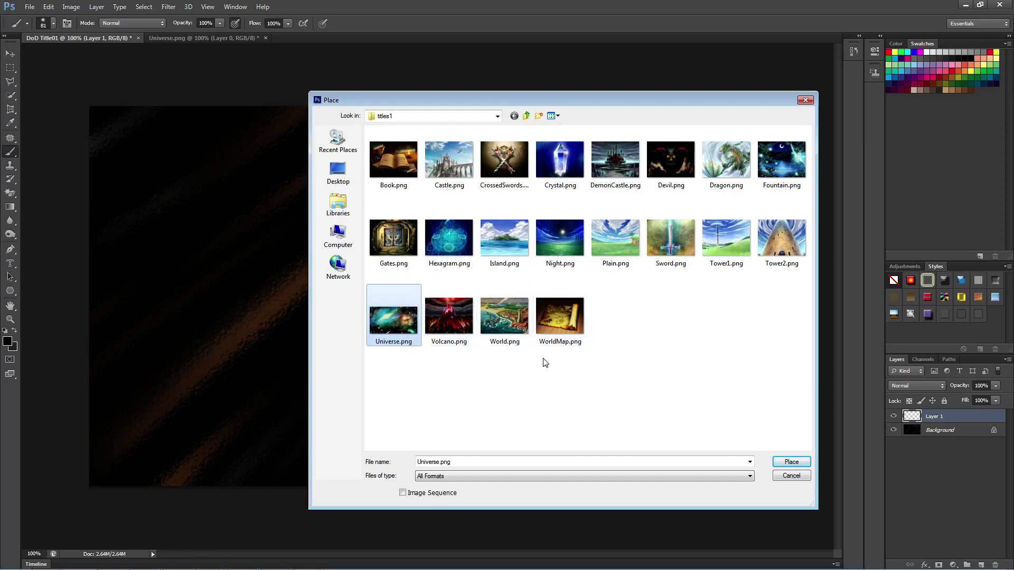
{"action": "left_click", "coordinate": [788, 460]}
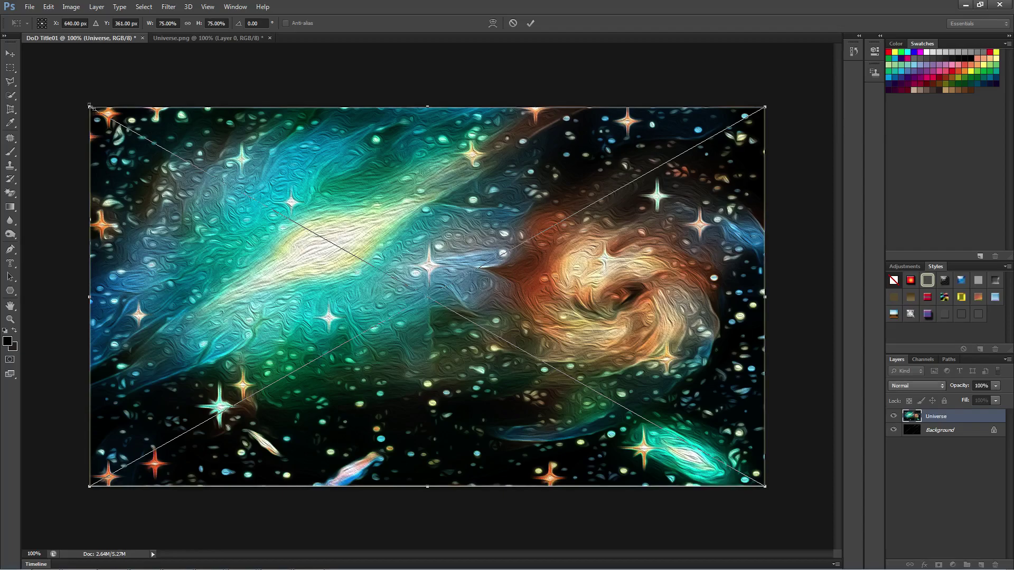
{"action": "left_click_drag", "start_coordinate": [372, 261], "coordinate": [370, 257]}
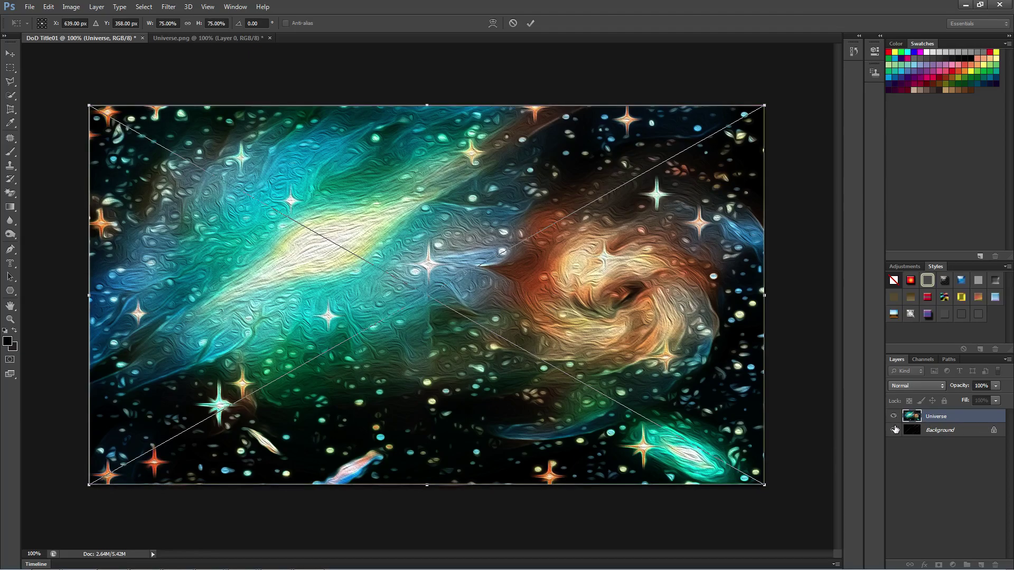
{"action": "right_click", "coordinate": [909, 448]}
{"action": "left_click", "coordinate": [546, 76]}
{"action": "left_click", "coordinate": [532, 23]}
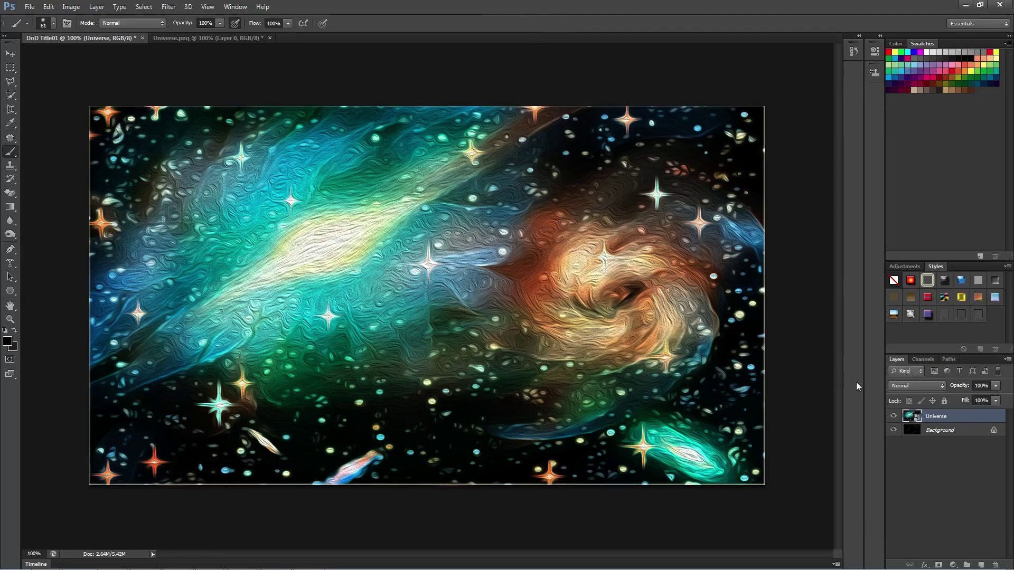
Step: Merge the placed Universe layer into the Background with Merge Visible
{"action": "left_click_drag", "start_coordinate": [919, 418], "coordinate": [923, 410]}
{"action": "right_click", "coordinate": [916, 432]}
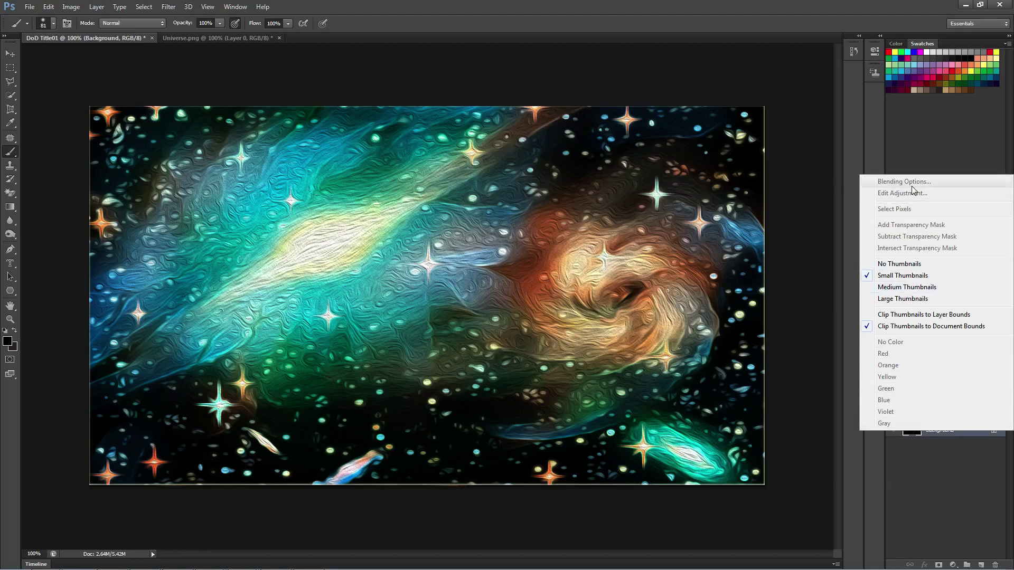
{"action": "left_click", "coordinate": [901, 208]}
{"action": "left_click", "coordinate": [916, 418]}
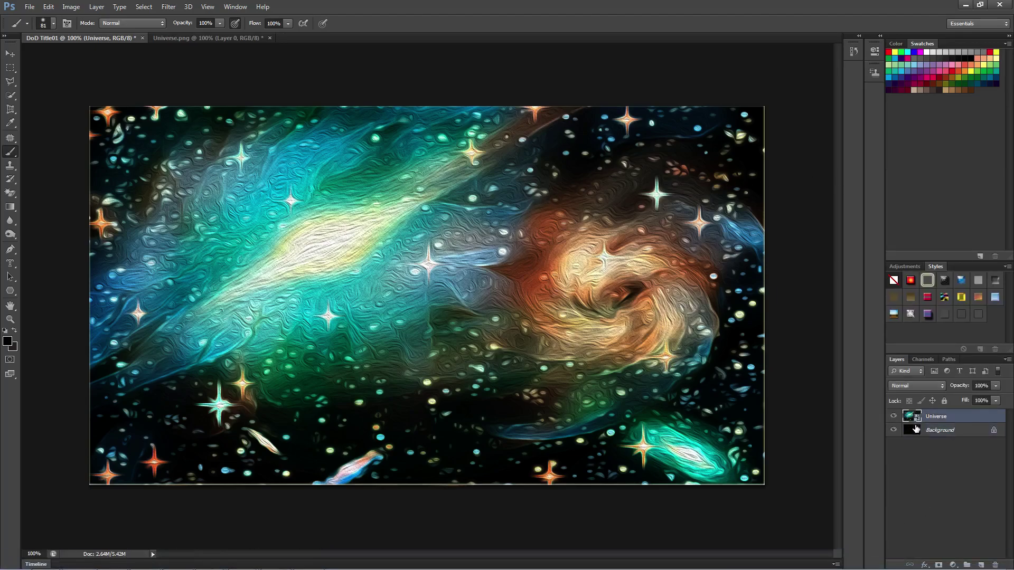
{"action": "right_click", "coordinate": [917, 419]}
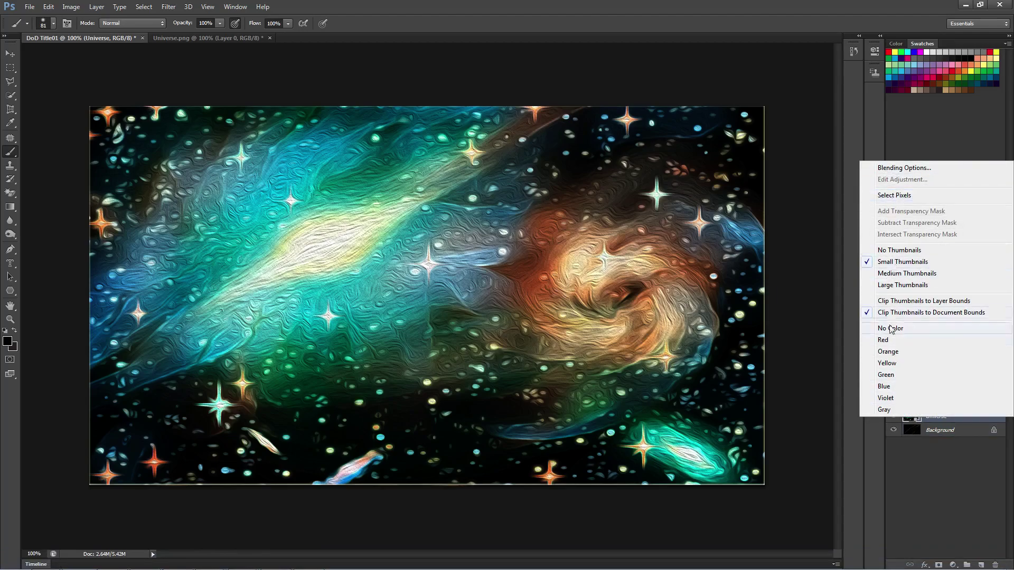
{"action": "left_click", "coordinate": [915, 436]}
{"action": "right_click", "coordinate": [929, 431]}
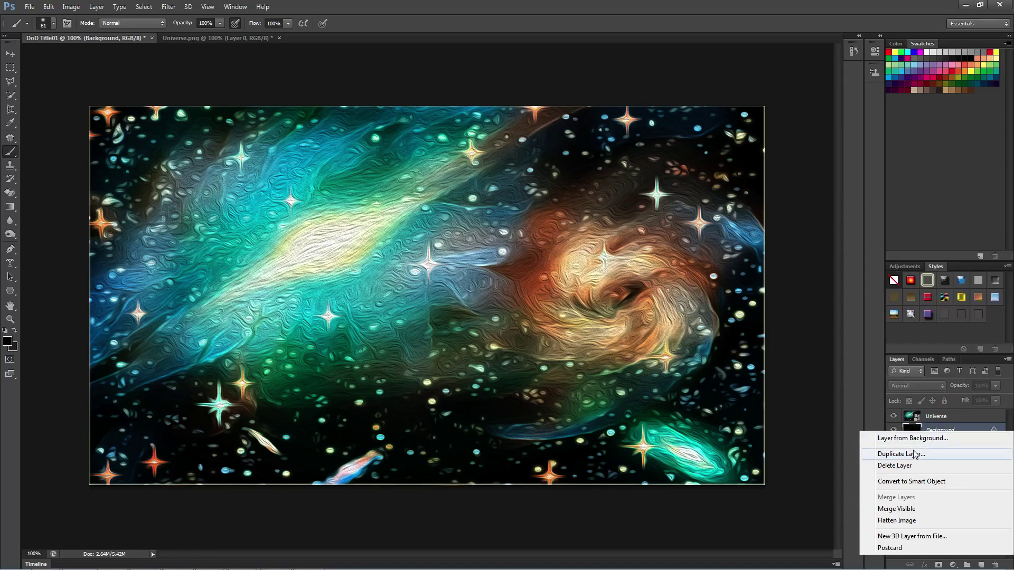
{"action": "left_click", "coordinate": [908, 509]}
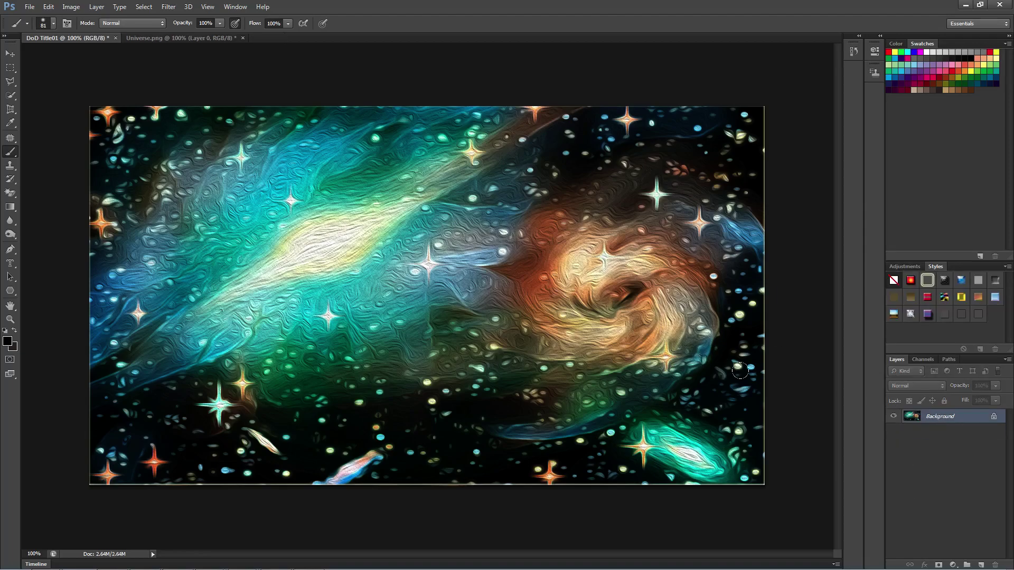
{"action": "right_click", "coordinate": [913, 417]}
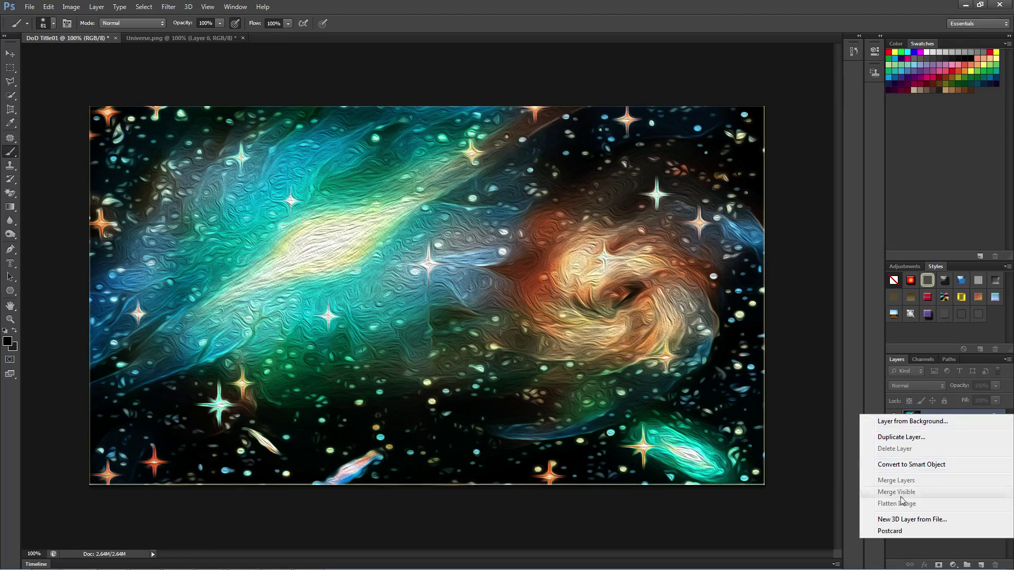
{"action": "left_click", "coordinate": [74, 8]}
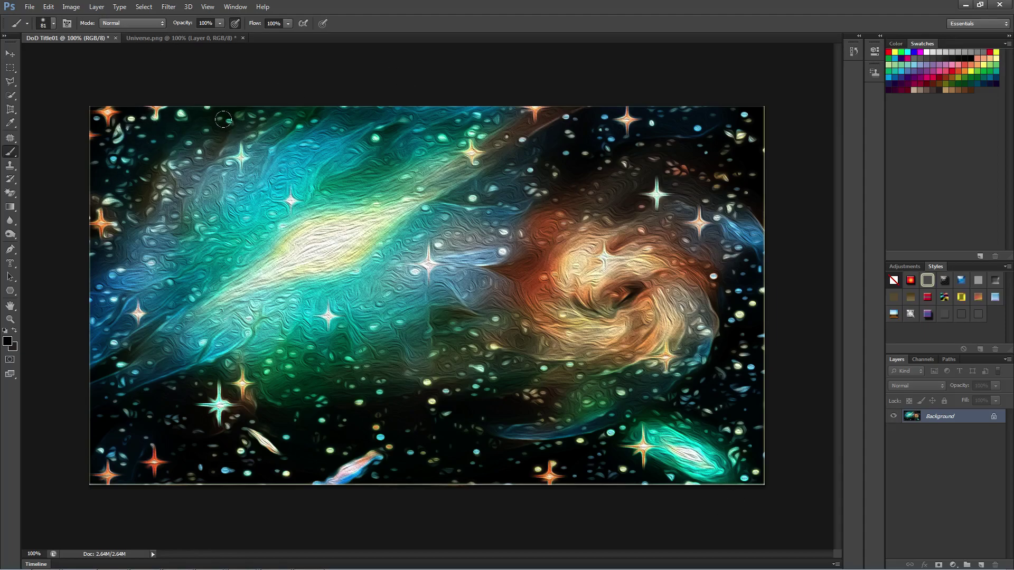
Step: Browse the Layer and Image menus, then pick the Horizontal Type Mask tool in Cooper Black 212 pt
{"action": "left_click", "coordinate": [95, 7]}
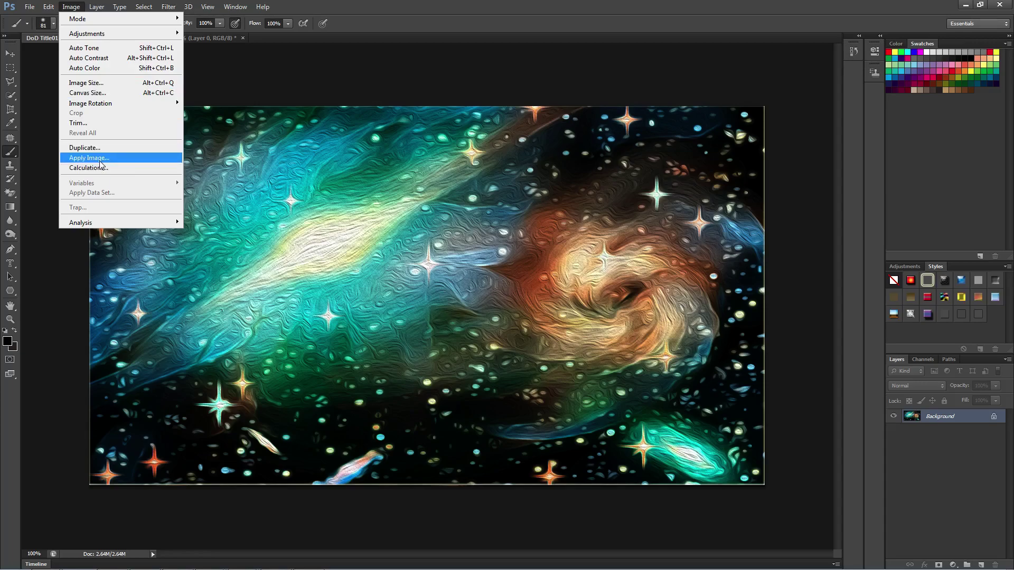
{"action": "left_click", "coordinate": [71, 6]}
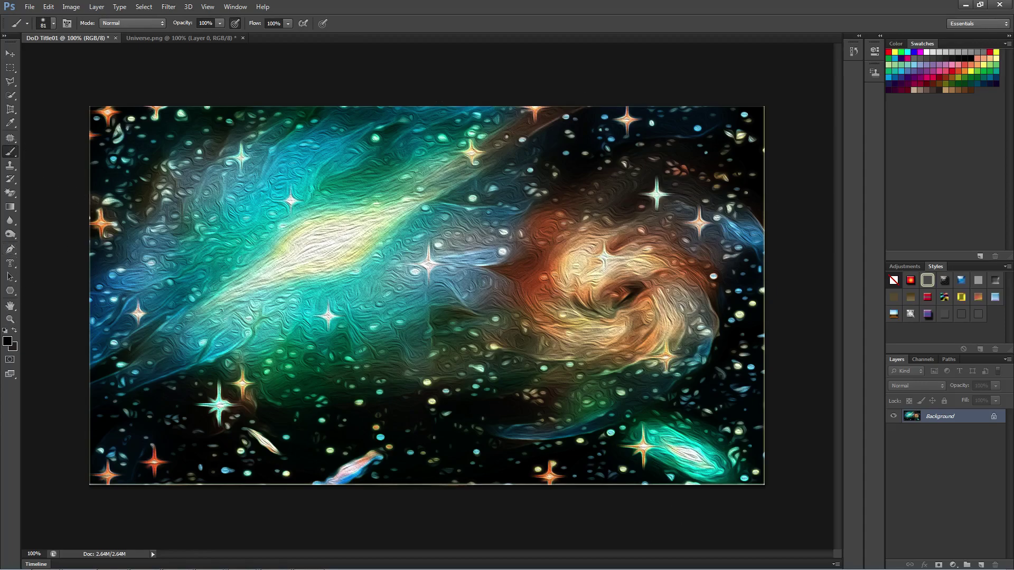
{"action": "left_click", "coordinate": [10, 263]}
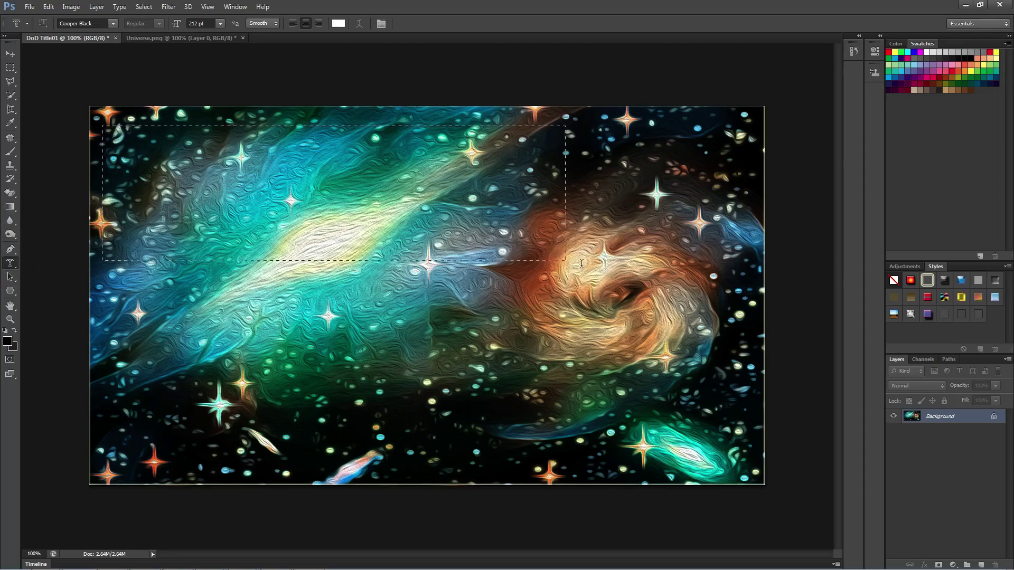
Step: Draw a 120 pt type-mask box and type 'Dungeons of' and 'Driftwood' on two lines
{"action": "left_click_drag", "start_coordinate": [235, 164], "coordinate": [740, 316]}
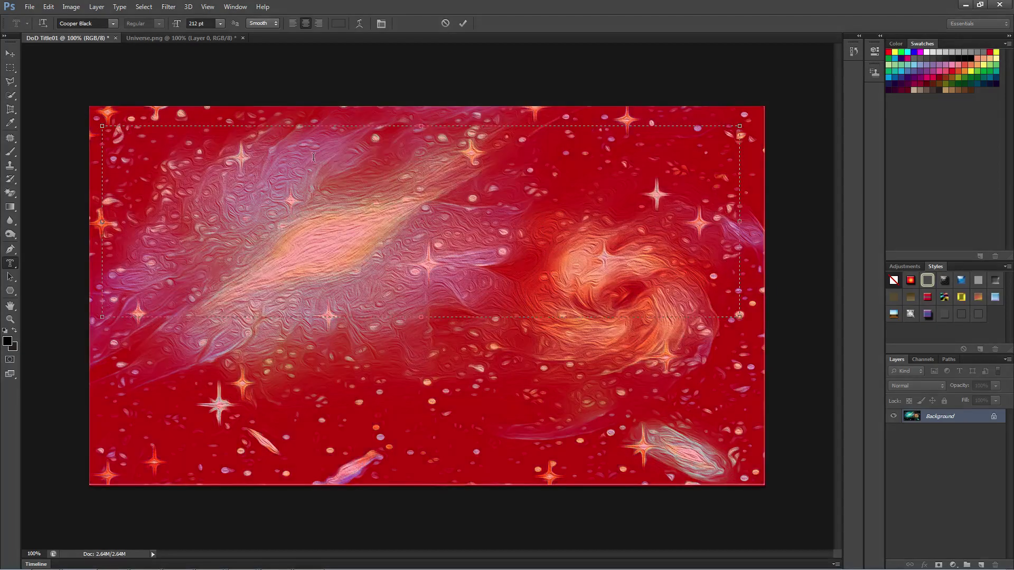
{"action": "left_click", "coordinate": [208, 23]}
{"action": "type", "text": "120"}
{"action": "key", "text": "Return"}
{"action": "type", "text": "Dungeons of"}
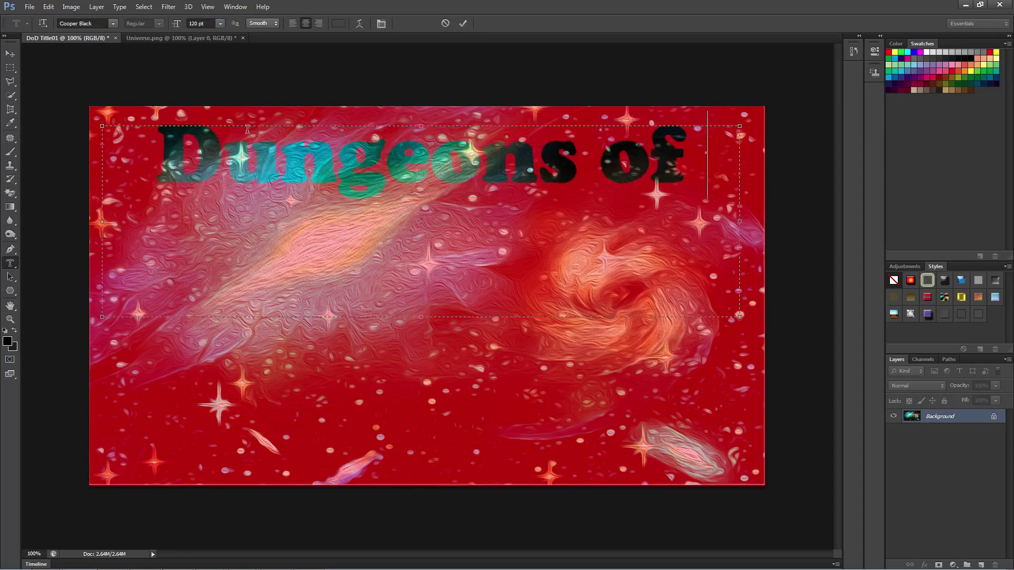
{"action": "key", "text": "Return"}
{"action": "type", "text": "Drui"}
{"action": "key", "text": "BackSpace"}
{"action": "key", "text": "BackSpace"}
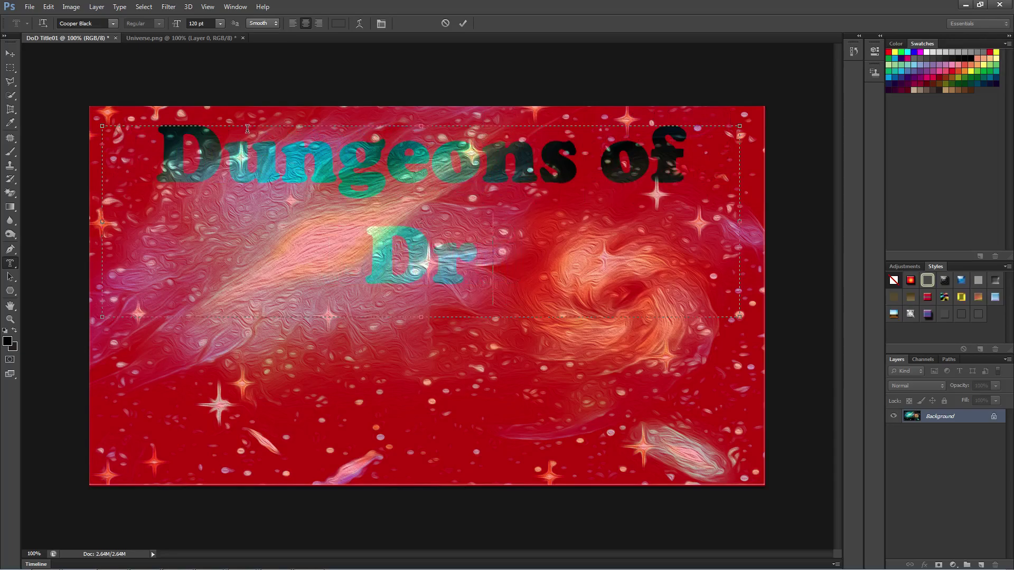
{"action": "type", "text": "iftwood"}
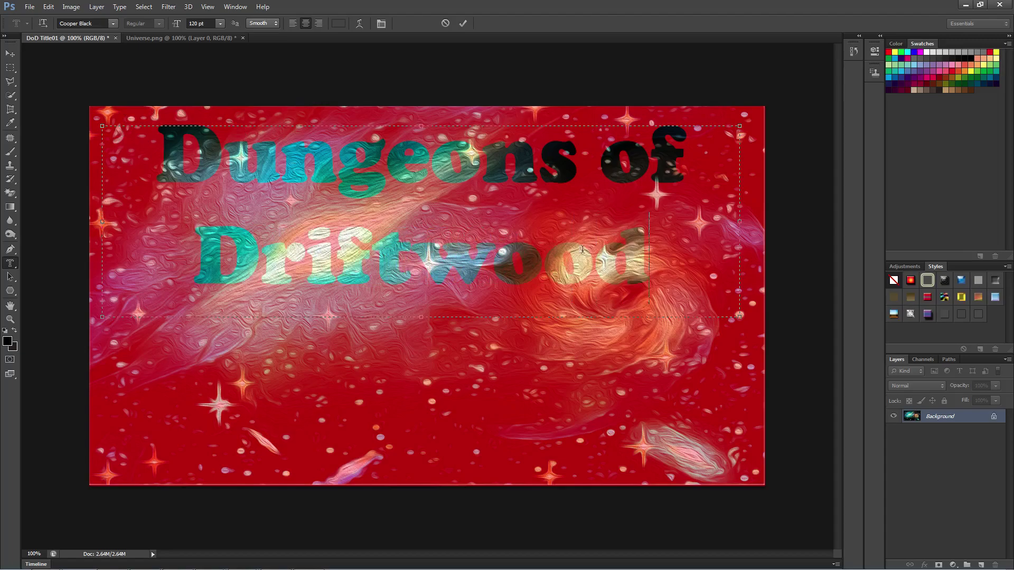
Step: Enlarge the title text to 142 pt and commit the type-mask selection
{"action": "left_click_drag", "start_coordinate": [705, 279], "coordinate": [111, 147]}
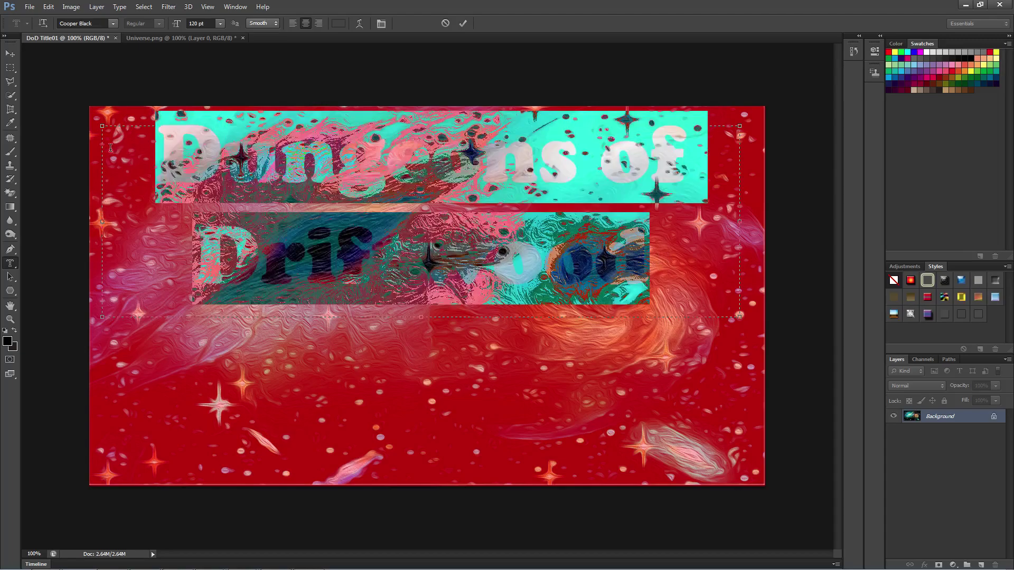
{"action": "left_click", "coordinate": [207, 20]}
{"action": "type", "text": "168"}
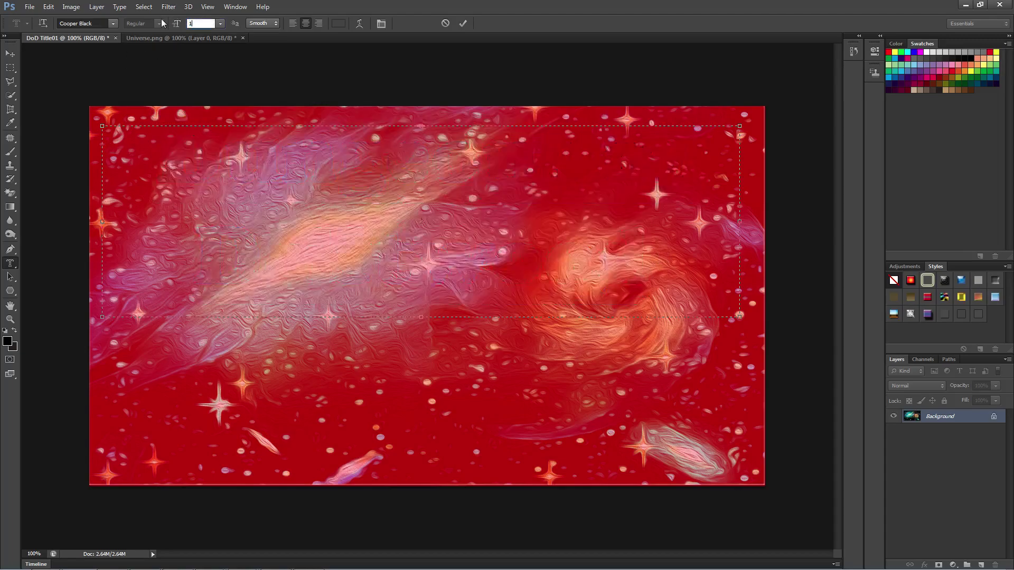
{"action": "key", "text": "Return"}
{"action": "type", "text": "152"}
{"action": "type", "text": "148"}
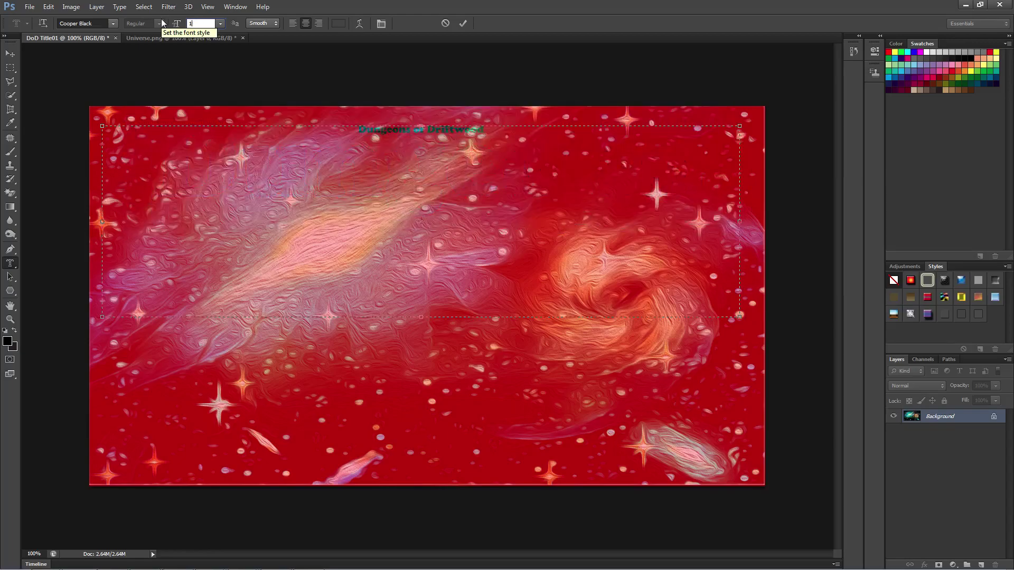
{"action": "type", "text": "142"}
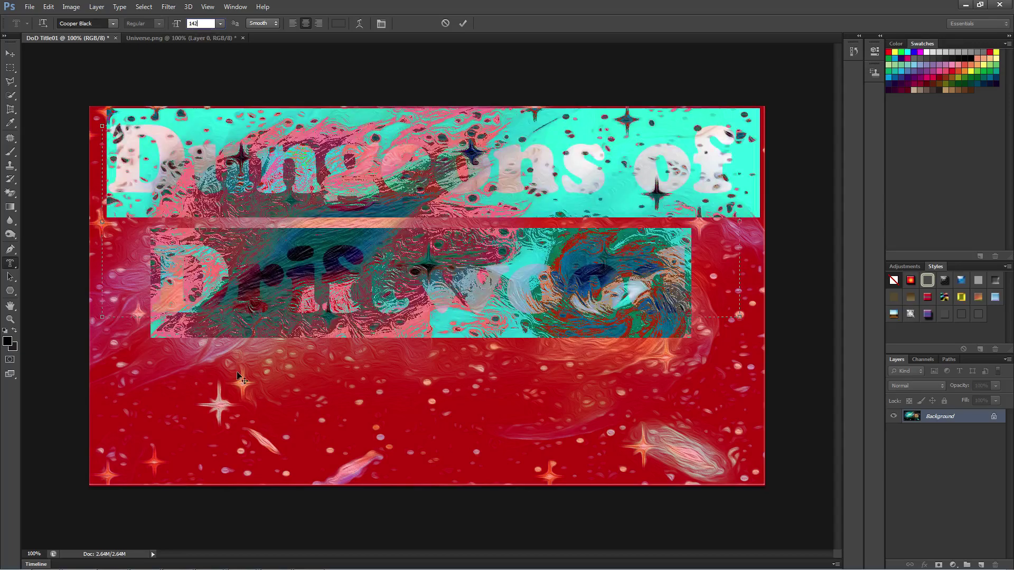
{"action": "left_click", "coordinate": [11, 68]}
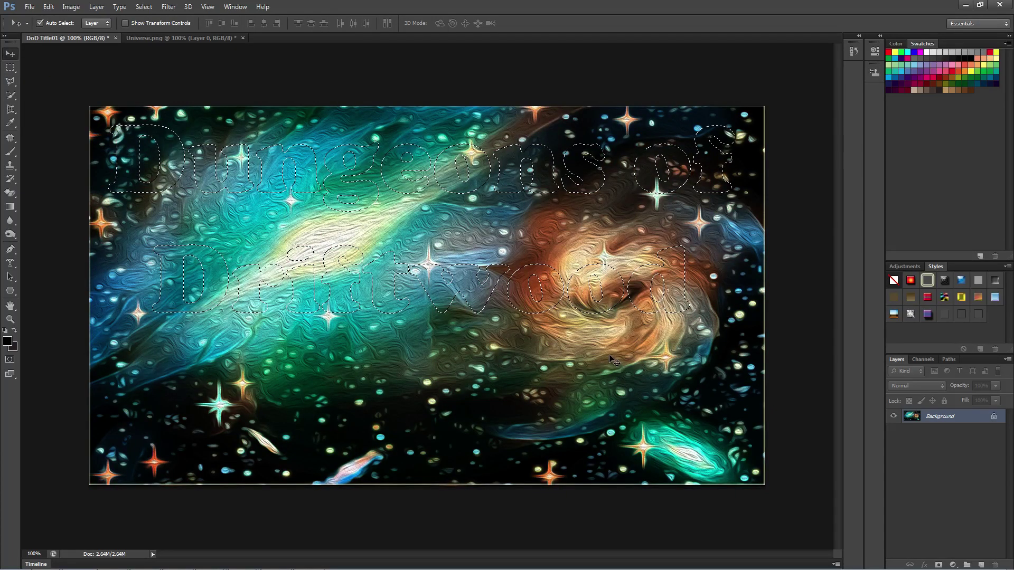
Step: Create a new Layer 1 and brush solid black inside the title selection
{"action": "key", "text": "ctrl+shift+n"}
{"action": "key", "text": "Return"}
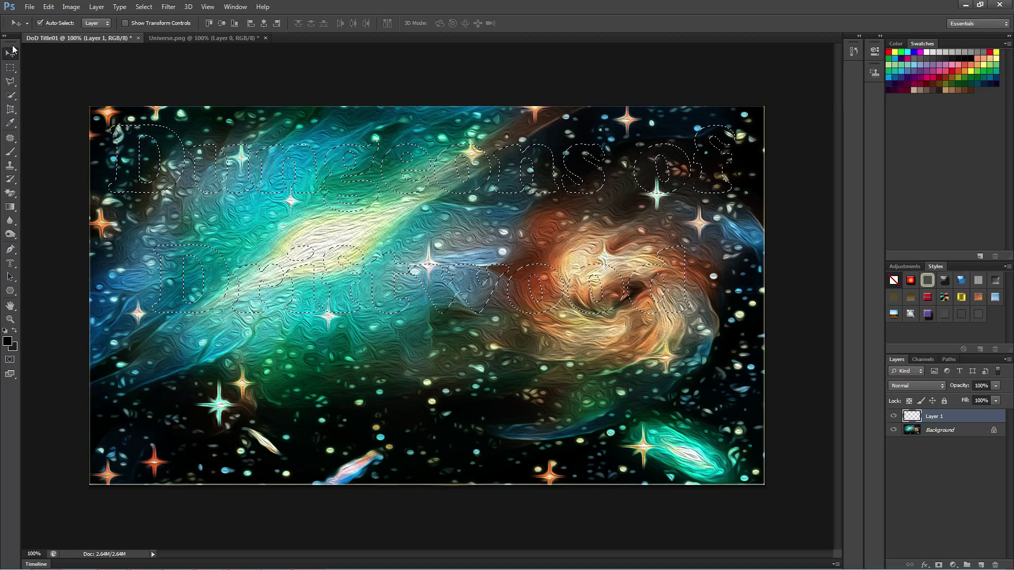
{"action": "left_click", "coordinate": [10, 152]}
{"action": "left_click_drag", "start_coordinate": [114, 140], "coordinate": [428, 145]}
{"action": "left_click_drag", "start_coordinate": [114, 180], "coordinate": [733, 169]}
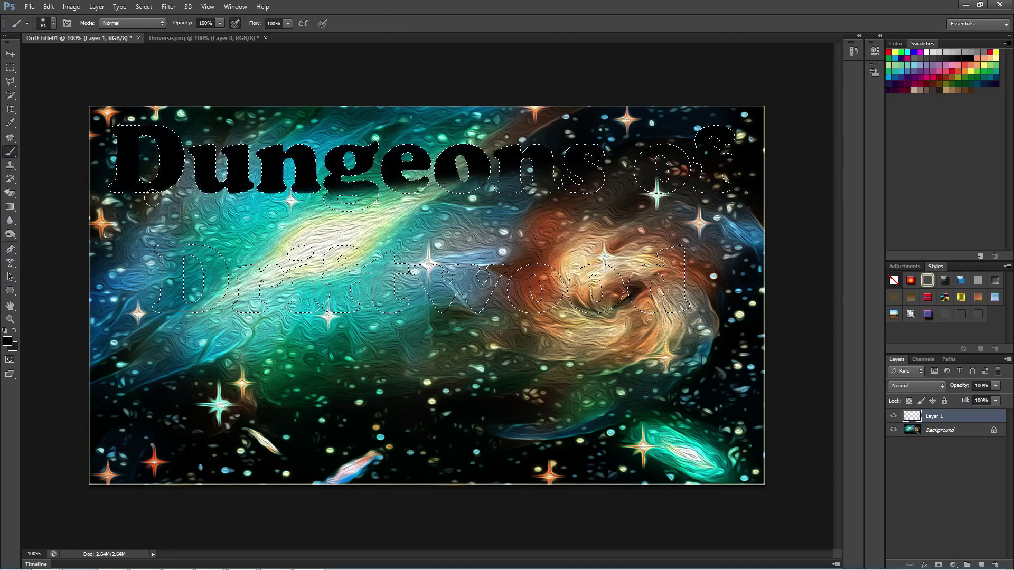
{"action": "left_click_drag", "start_coordinate": [159, 290], "coordinate": [686, 295]}
{"action": "left_click_drag", "start_coordinate": [158, 259], "coordinate": [417, 261]}
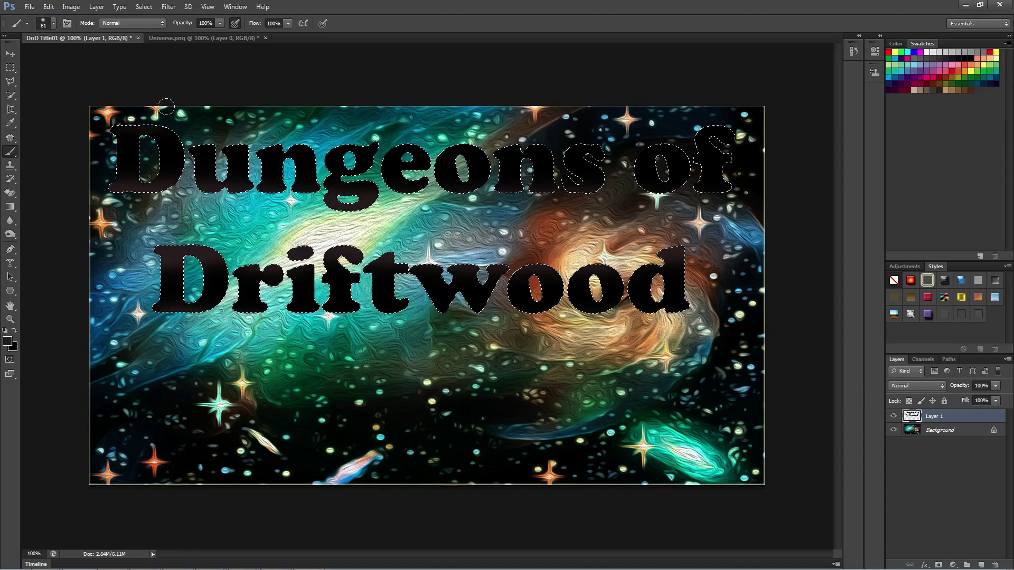
Step: Try a reddish-brown tint on the letters, then undo the stray stroke
{"action": "left_click_drag", "start_coordinate": [700, 142], "coordinate": [733, 132]}
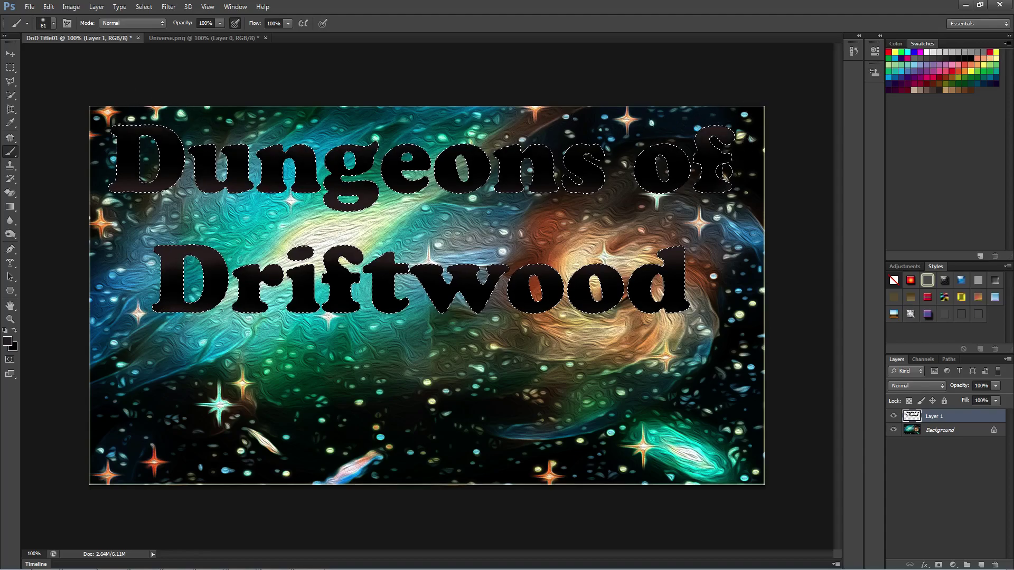
{"action": "left_click_drag", "start_coordinate": [701, 280], "coordinate": [684, 307]}
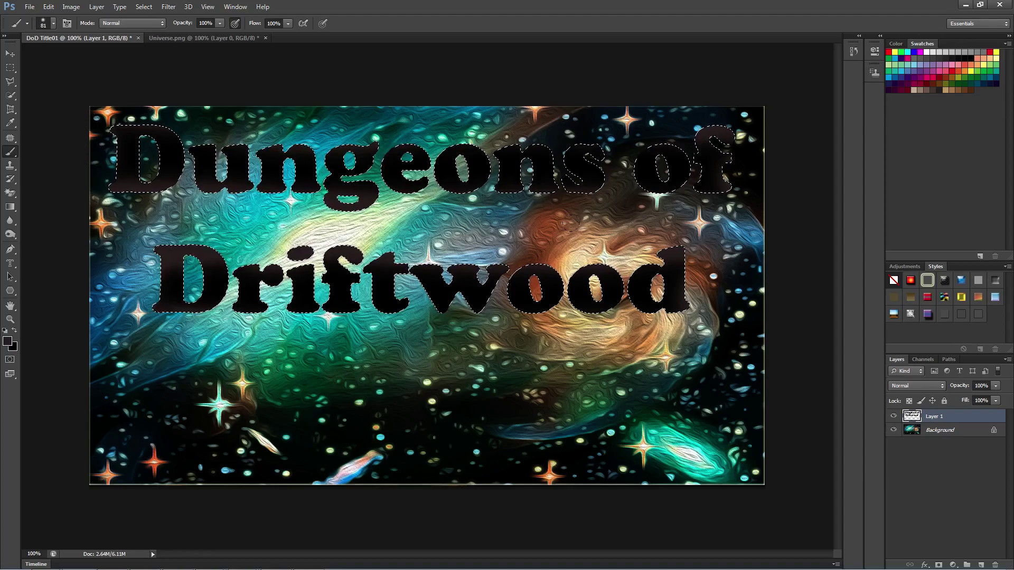
{"action": "key", "text": "ctrl+z"}
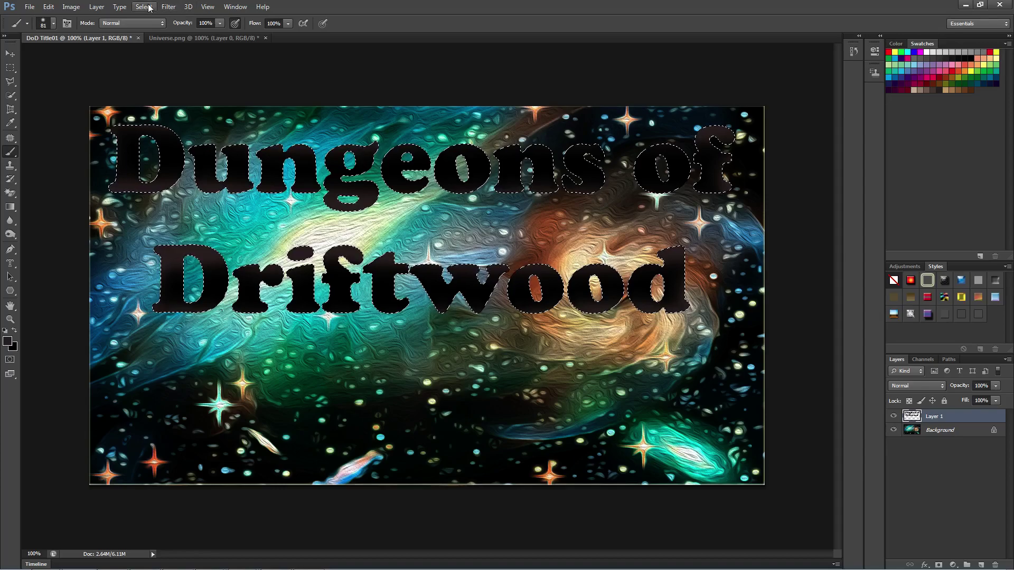
Step: In the Filter Gallery, preview Diffuse Glow, then apply Sketch > Chalk & Charcoal
{"action": "left_click", "coordinate": [168, 6]}
{"action": "left_click", "coordinate": [180, 48]}
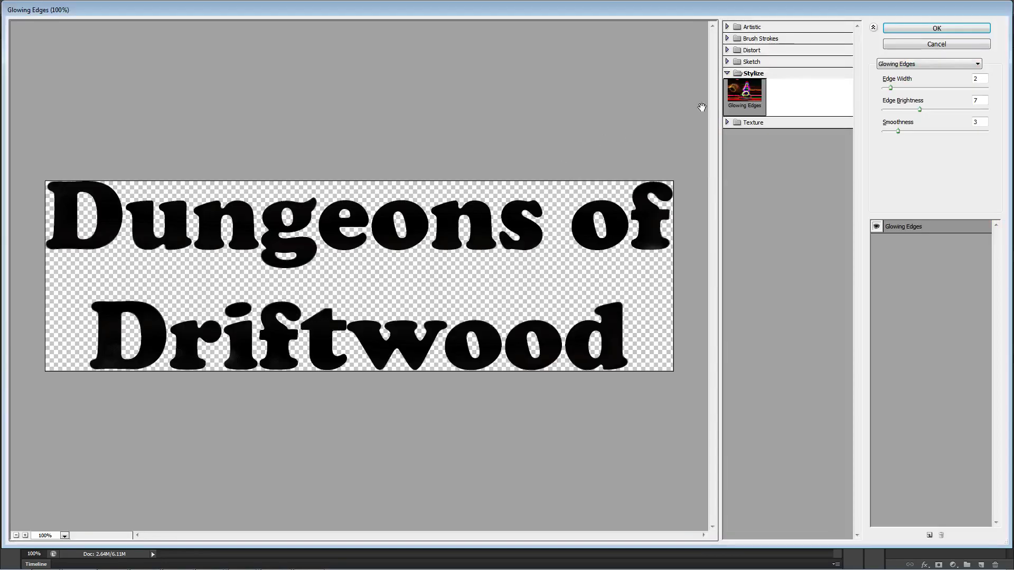
{"action": "left_click", "coordinate": [732, 51]}
{"action": "left_click", "coordinate": [749, 76]}
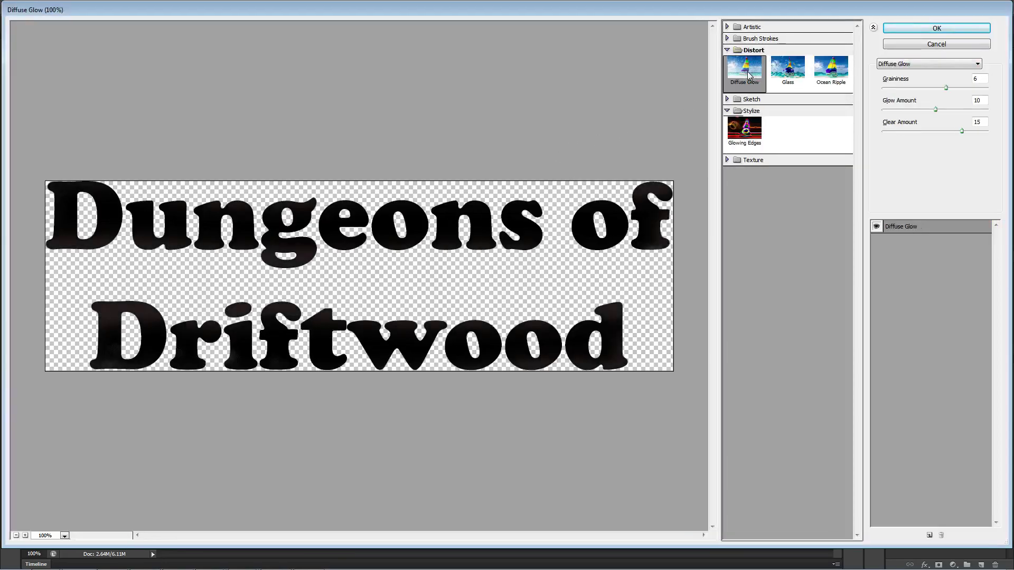
{"action": "key", "text": "c"}
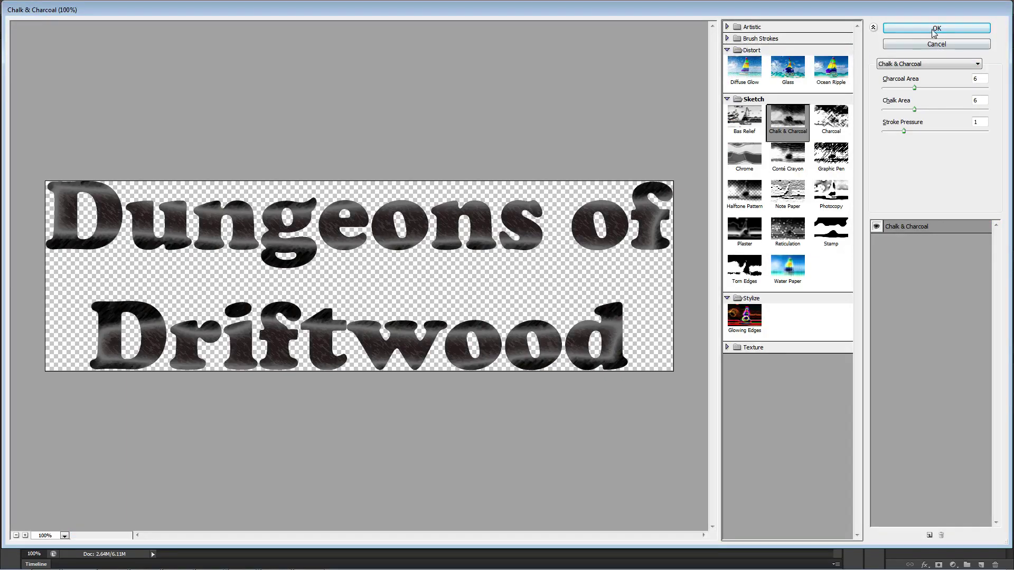
{"action": "left_click", "coordinate": [918, 29]}
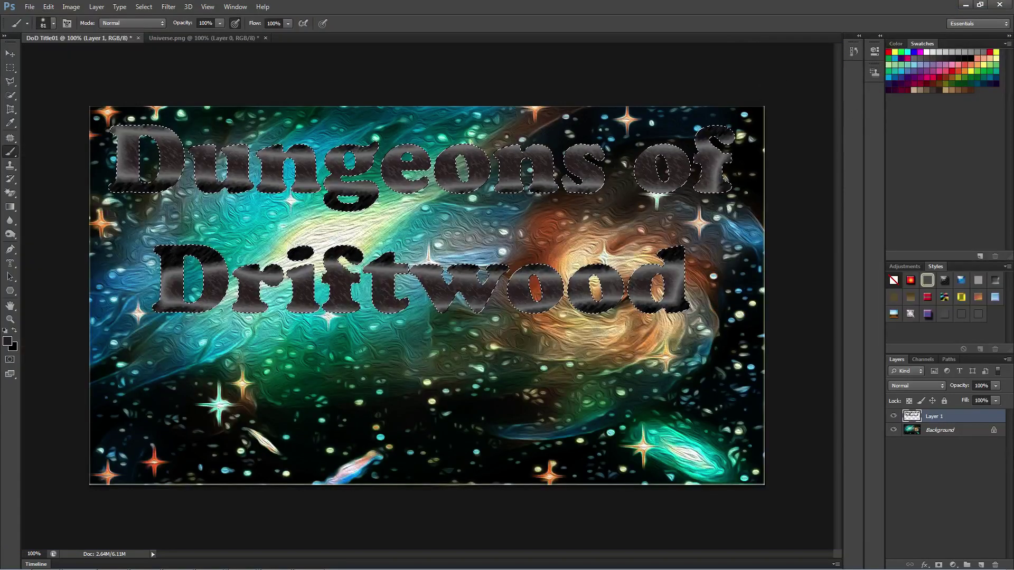
Step: Give the title layer Bevel & Emboss with contour, a Stroke and a glossy Satin
{"action": "right_click", "coordinate": [928, 420]}
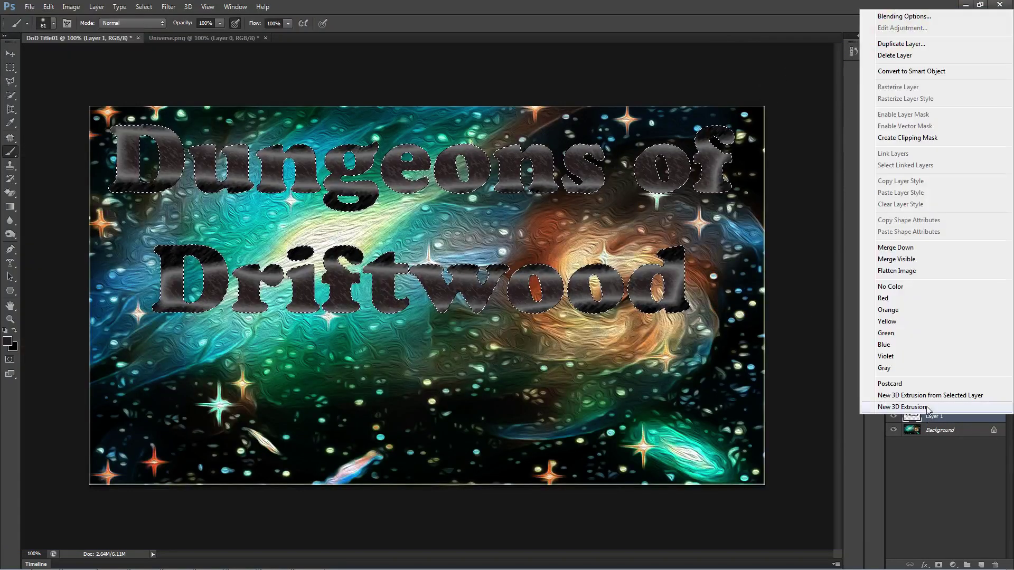
{"action": "left_click", "coordinate": [903, 16]}
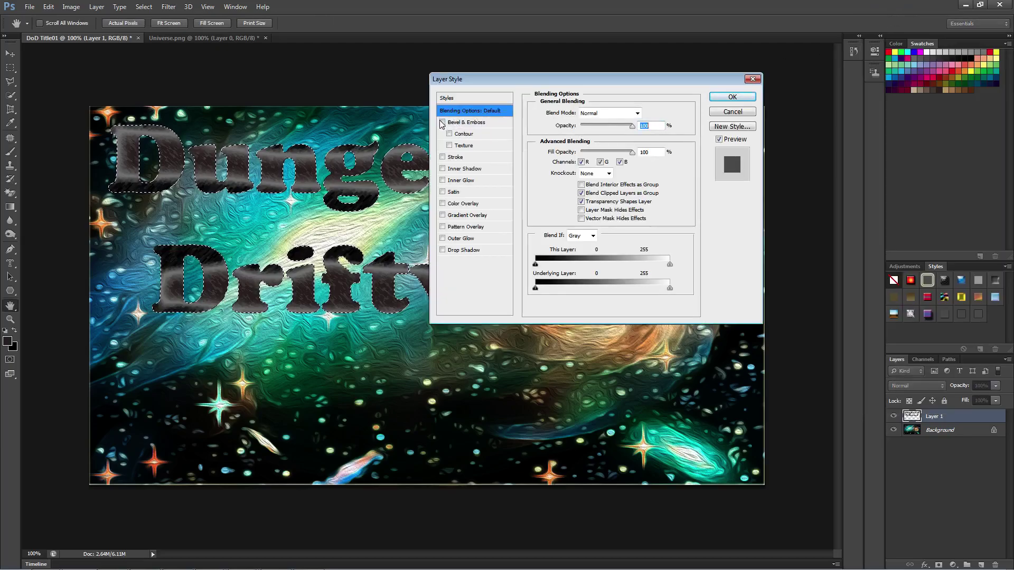
{"action": "left_click", "coordinate": [443, 122]}
{"action": "left_click", "coordinate": [450, 133]}
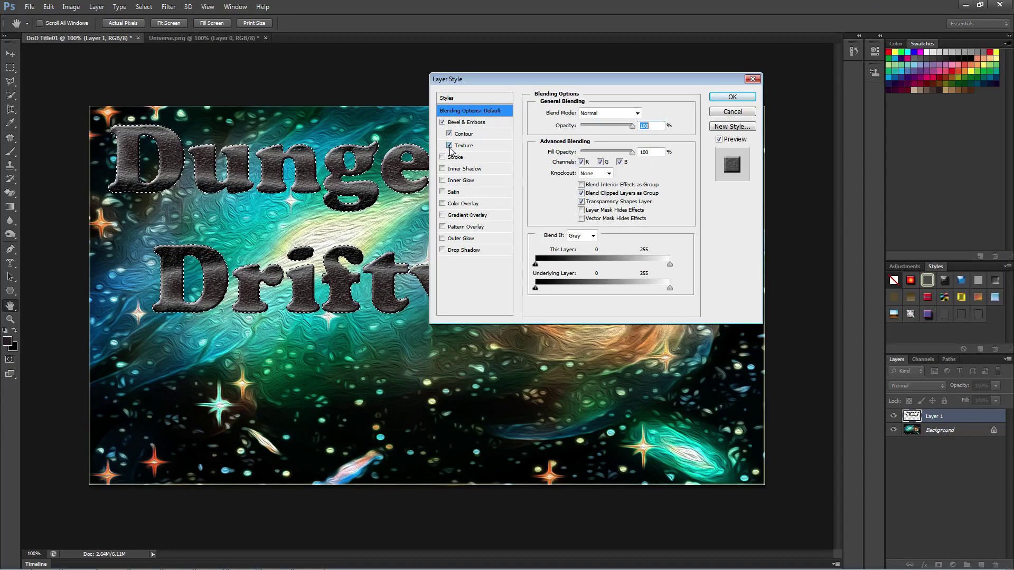
{"action": "left_click", "coordinate": [449, 145]}
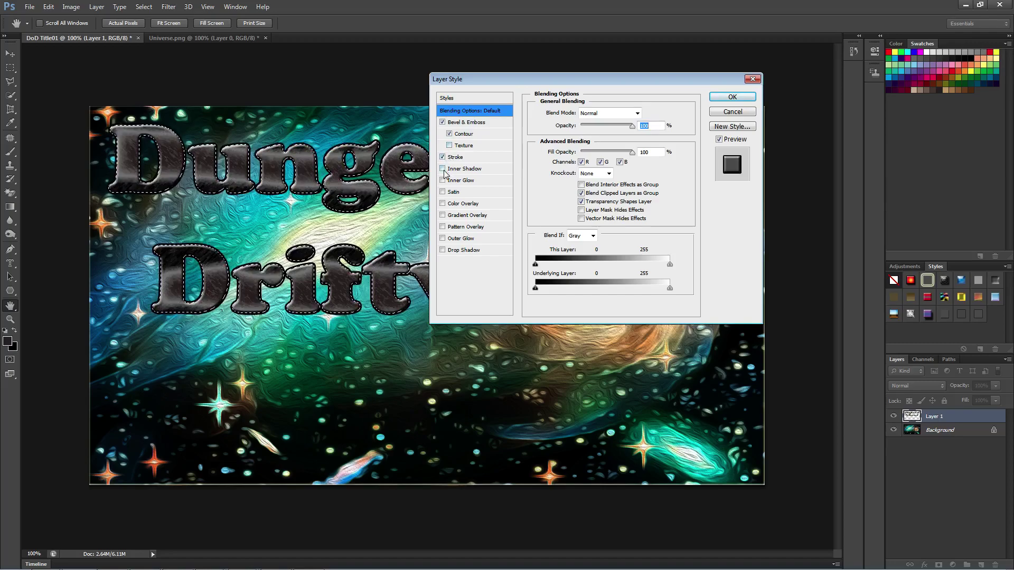
{"action": "left_click", "coordinate": [443, 192]}
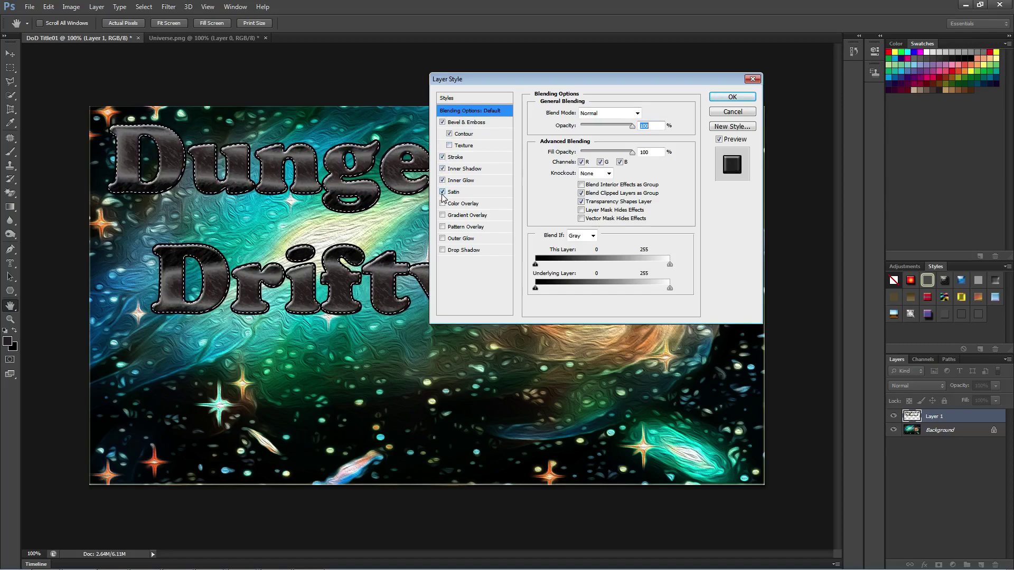
{"action": "left_click", "coordinate": [442, 204]}
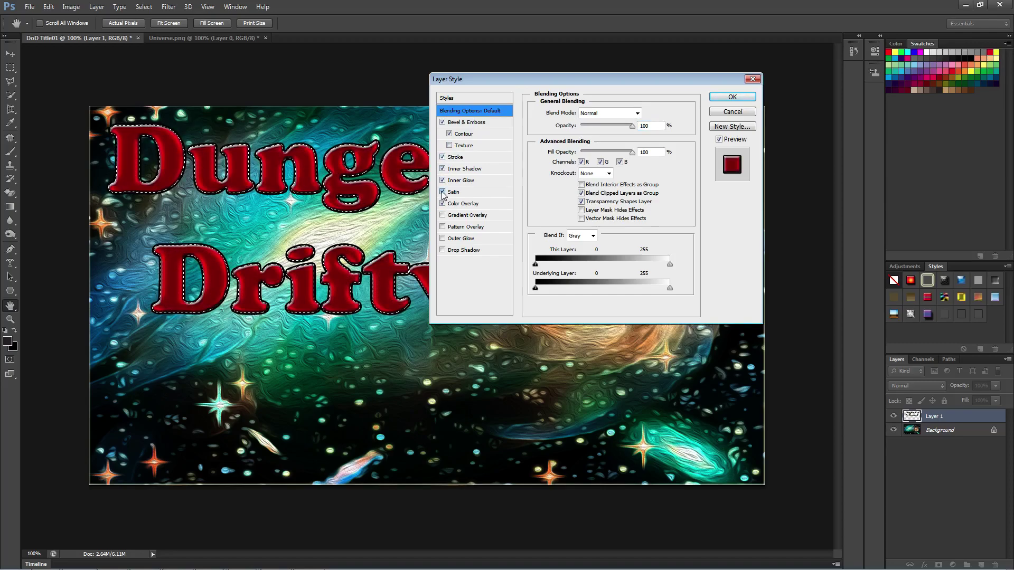
{"action": "left_click", "coordinate": [442, 191]}
{"action": "left_click", "coordinate": [442, 192]}
Step: Add an Outer Glow using the Chrome preset gradient
{"action": "left_click", "coordinate": [462, 239]}
{"action": "left_click", "coordinate": [612, 150]}
{"action": "left_click", "coordinate": [553, 84]}
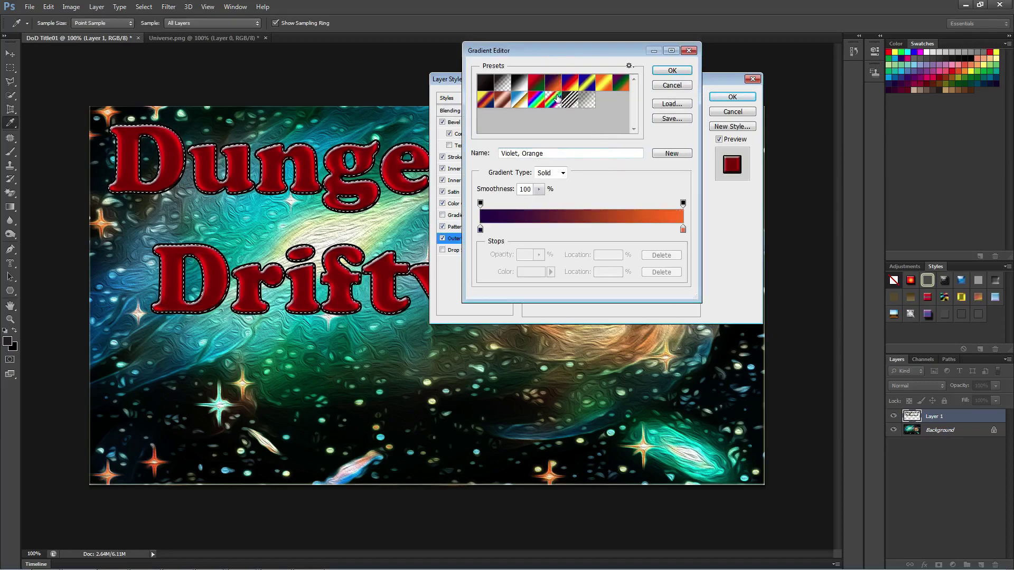
{"action": "double_click", "coordinate": [559, 99]}
{"action": "left_click", "coordinate": [633, 191]}
{"action": "left_click", "coordinate": [540, 102]}
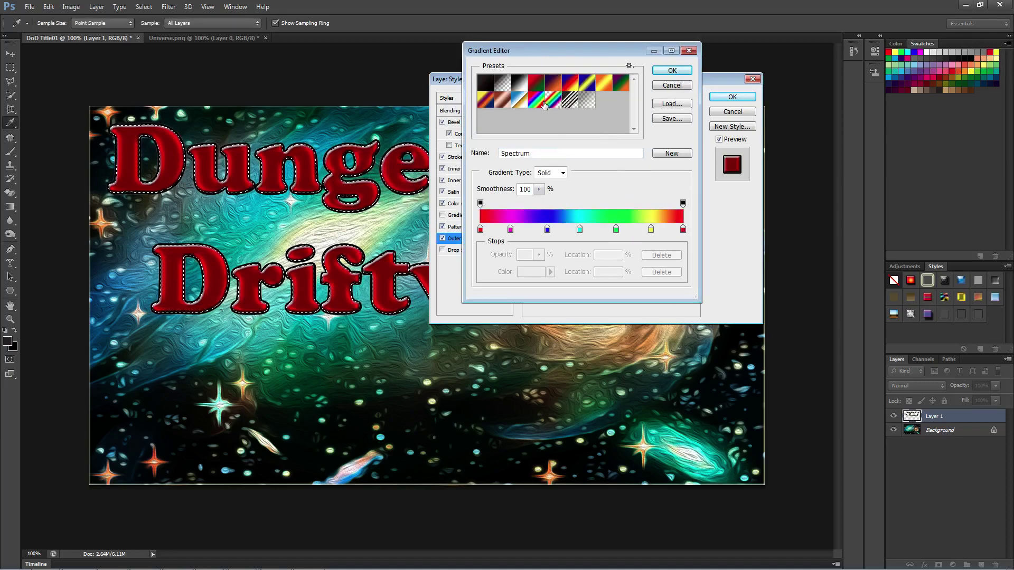
{"action": "left_click", "coordinate": [497, 99]}
{"action": "left_click", "coordinate": [553, 99]}
{"action": "left_click", "coordinate": [520, 101]}
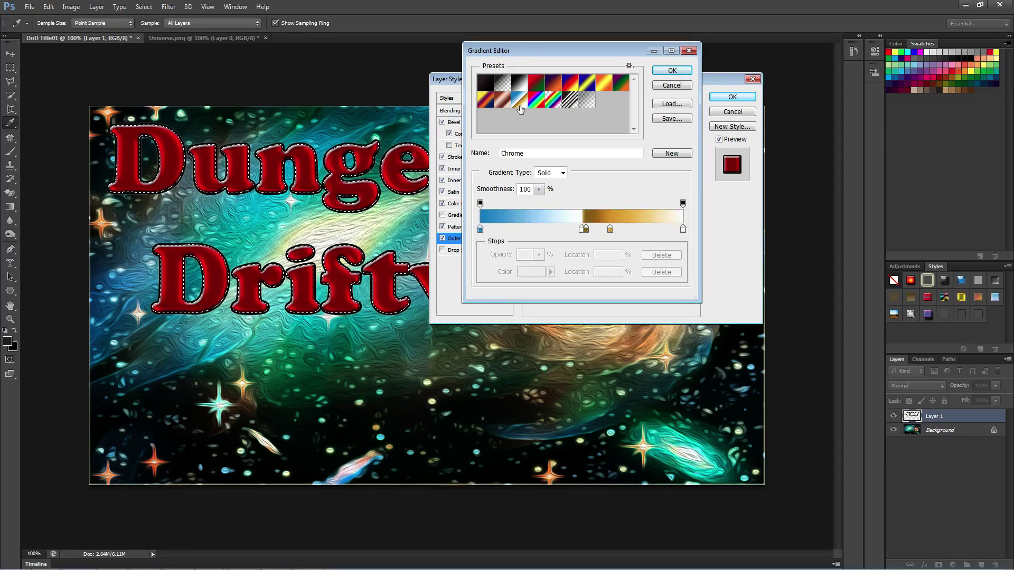
{"action": "left_click", "coordinate": [672, 71]}
{"action": "left_click", "coordinate": [600, 113]}
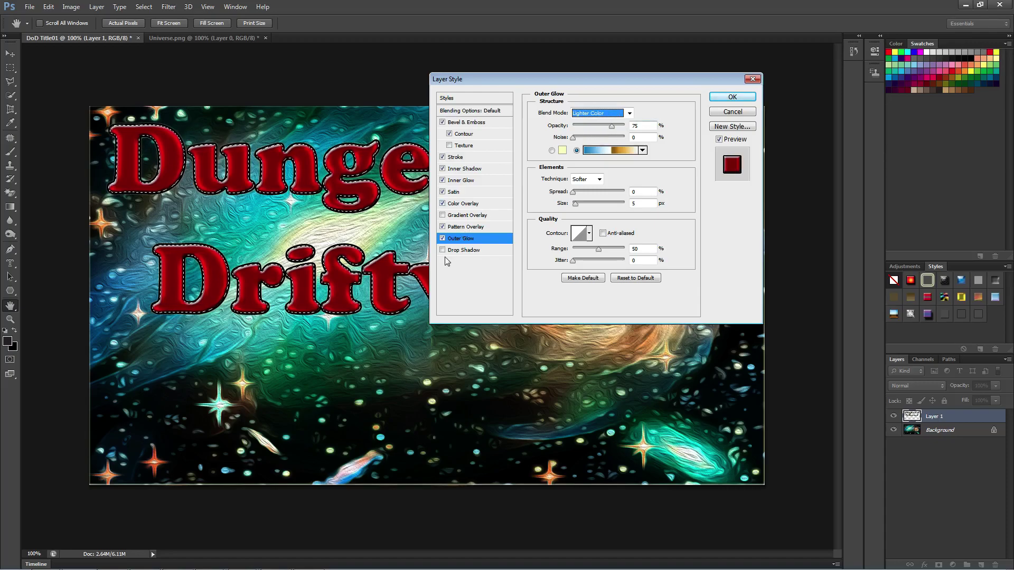
Step: Add a bubbly Pattern Overlay with a Darken-range blend mode and apply the effects
{"action": "left_click", "coordinate": [467, 227]}
{"action": "left_click", "coordinate": [604, 113]}
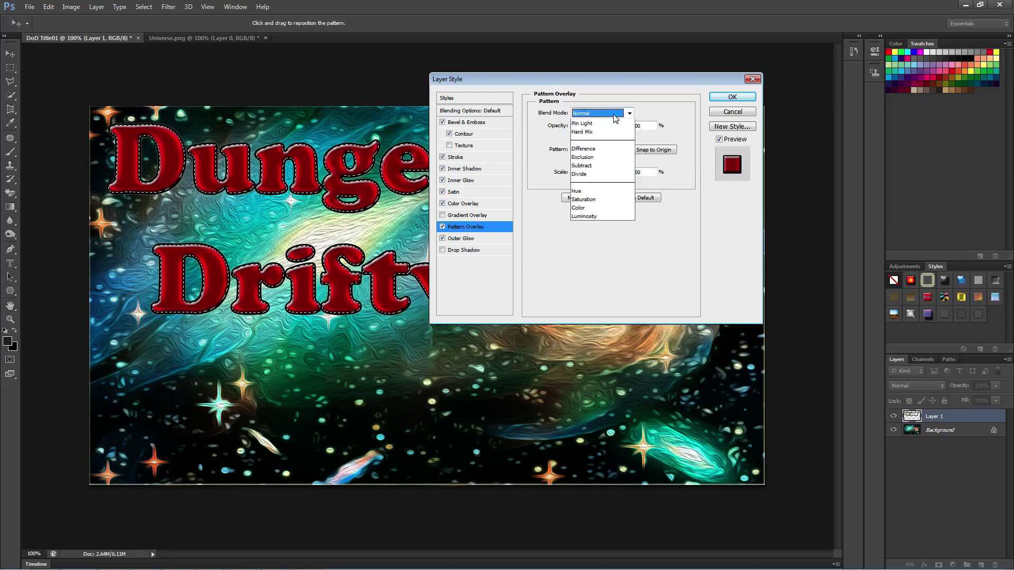
{"action": "left_click", "coordinate": [606, 152]}
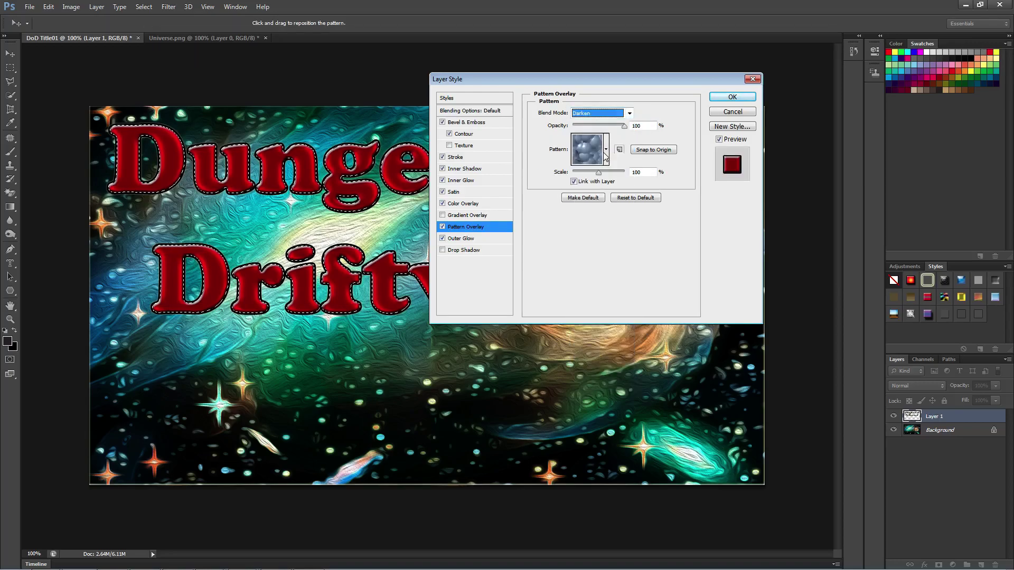
{"action": "key", "text": "Down"}
{"action": "key", "text": "Down"}
{"action": "left_click", "coordinate": [593, 160]}
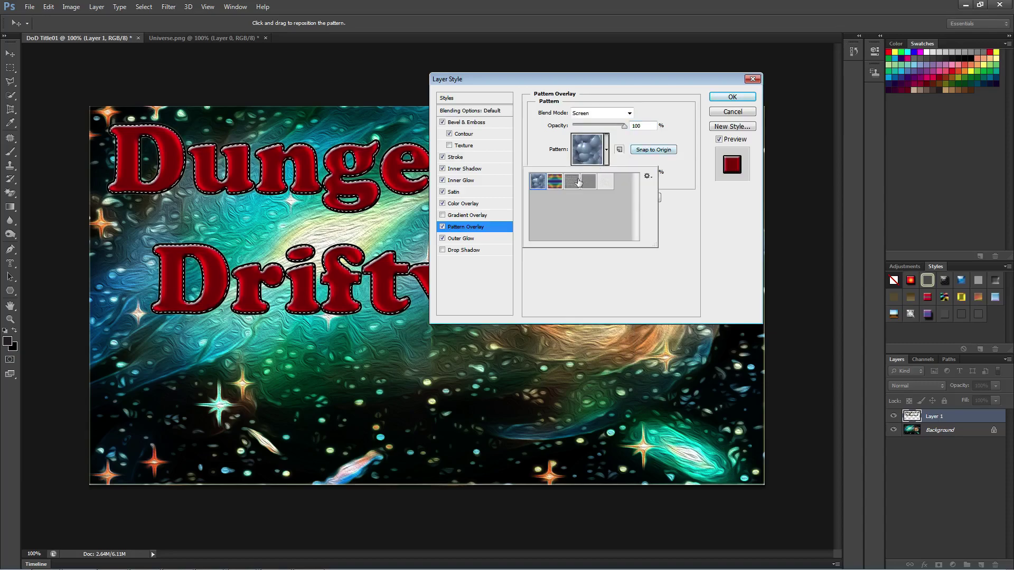
{"action": "left_click", "coordinate": [732, 97]}
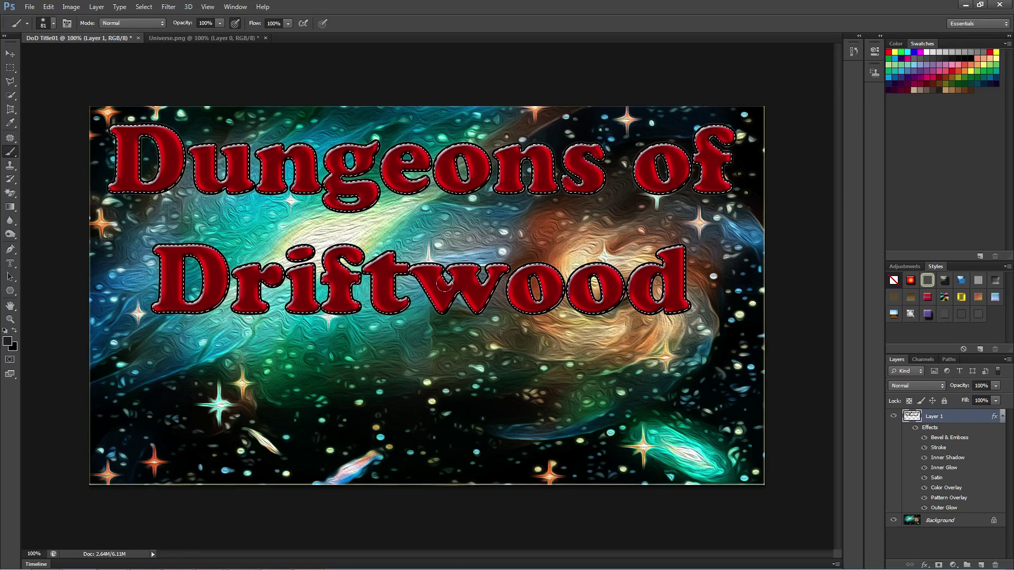
Step: Shift the red lettering slightly up-right off its black outlines, then clear the selection
{"action": "left_click", "coordinate": [10, 54]}
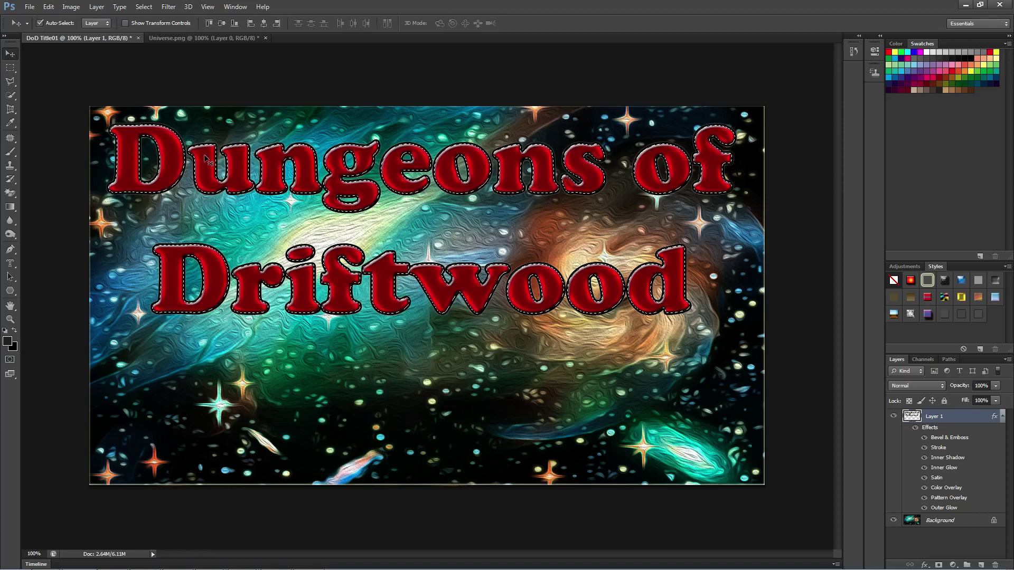
{"action": "mouse_move", "coordinate": [216, 168]}
{"action": "left_mouse_down"}
{"action": "mouse_move", "coordinate": [221, 153]}
{"action": "mouse_move", "coordinate": [210, 158]}
{"action": "left_mouse_up"}
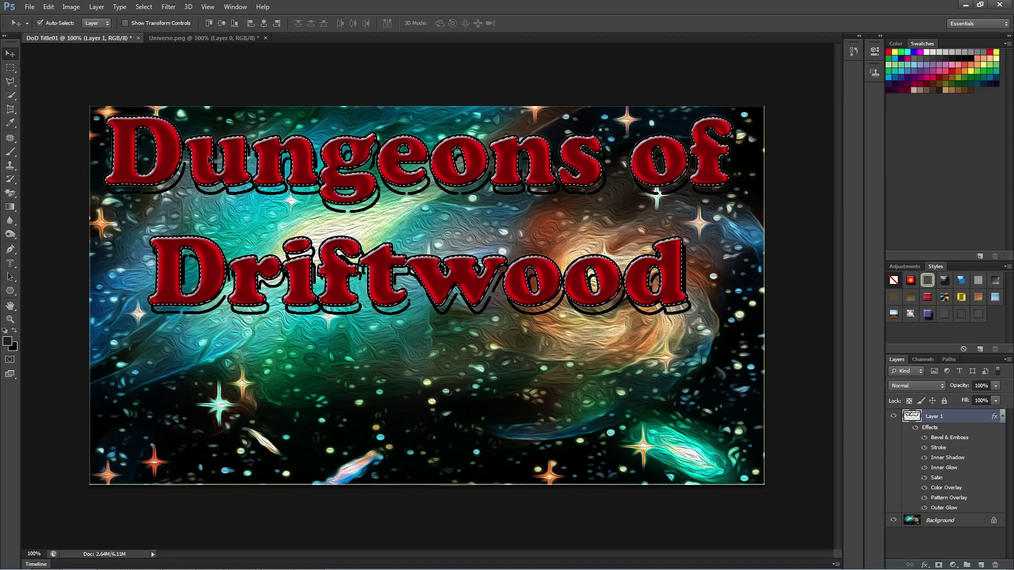
{"action": "left_click_drag", "start_coordinate": [210, 158], "coordinate": [213, 160]}
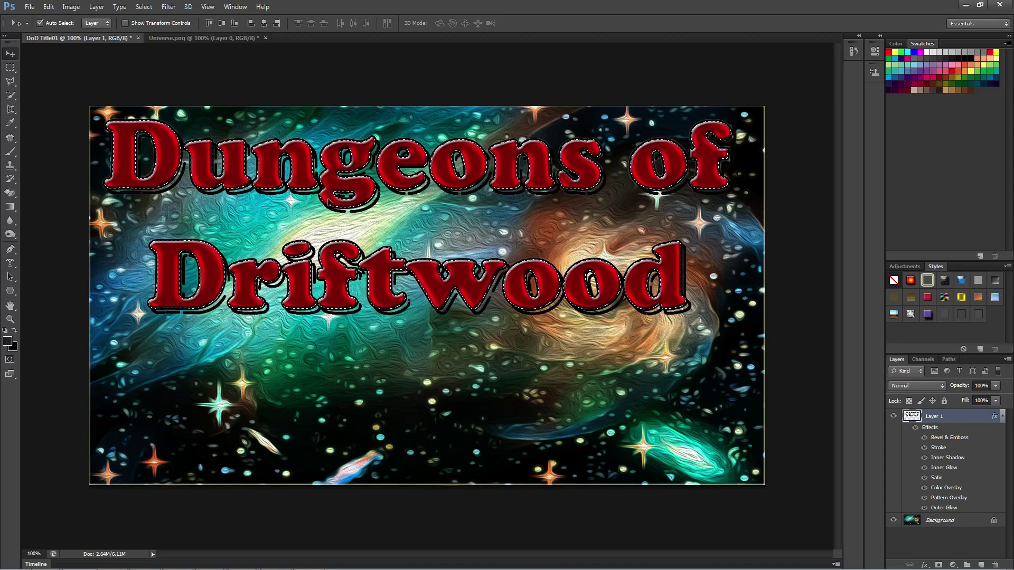
{"action": "left_click", "coordinate": [10, 67]}
{"action": "left_click", "coordinate": [219, 124]}
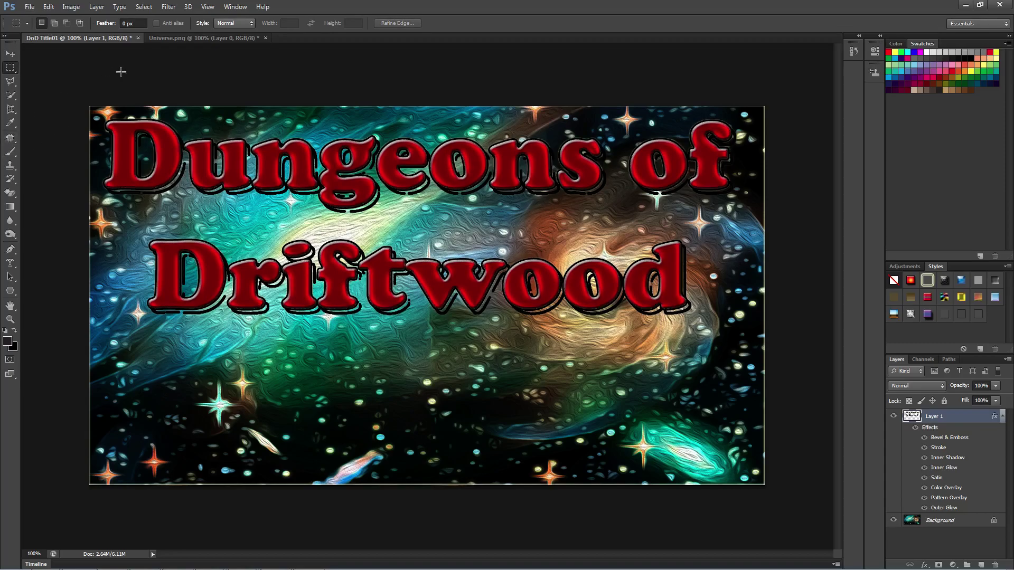
Step: Save the title artwork as DoD Title01.psd in the titles1 folder
{"action": "left_click", "coordinate": [32, 6]}
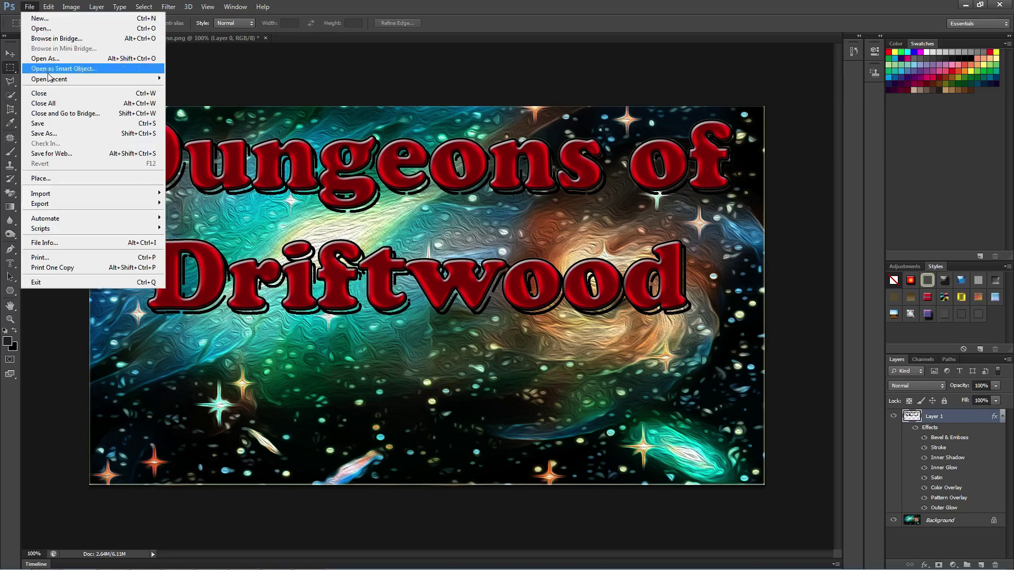
{"action": "left_click", "coordinate": [66, 135]}
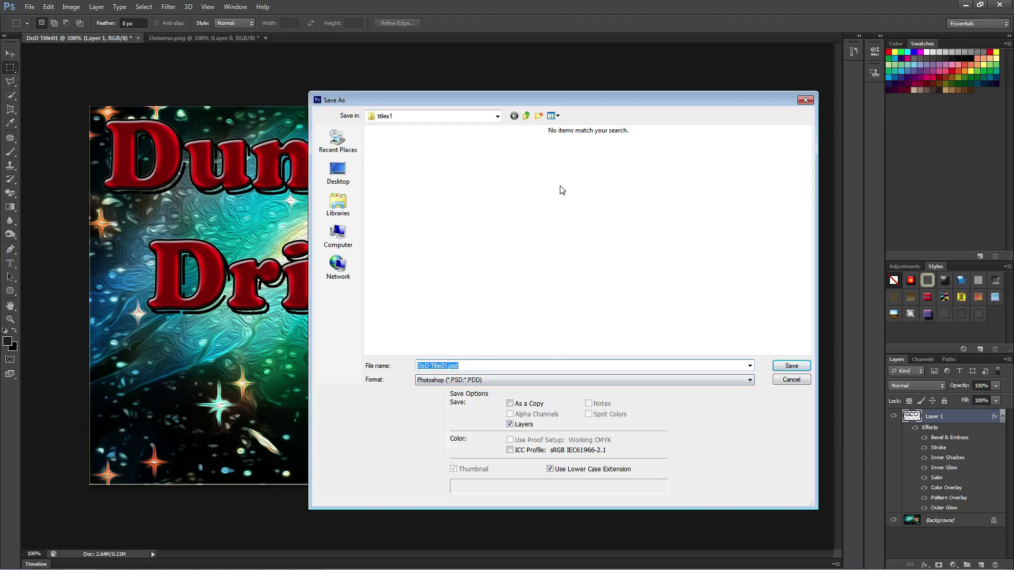
{"action": "left_click", "coordinate": [784, 371]}
Step: Save a PNG copy of the artwork, accepting the default PNG options
{"action": "left_click", "coordinate": [30, 6]}
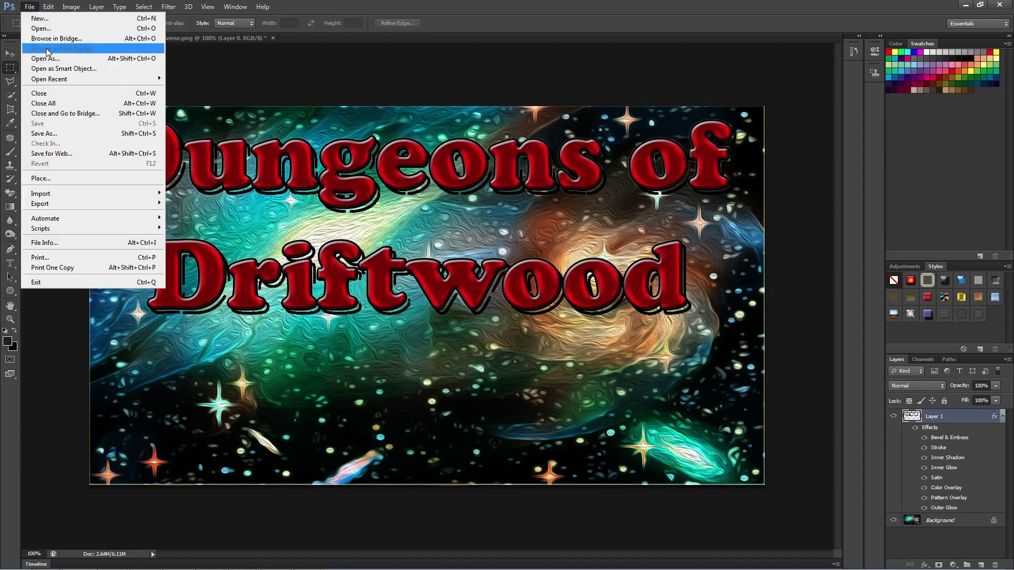
{"action": "left_click", "coordinate": [58, 133]}
{"action": "left_click", "coordinate": [470, 380]}
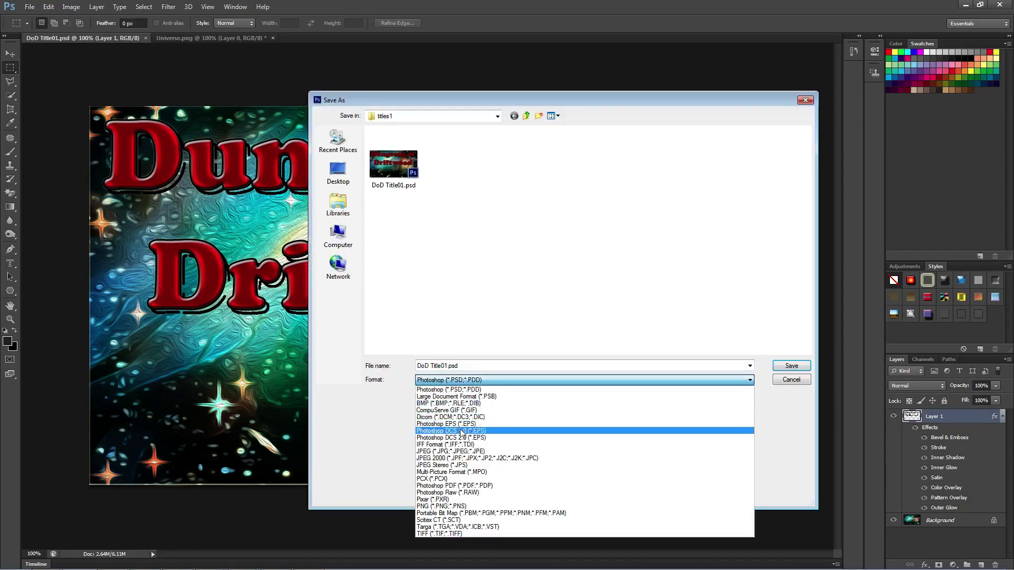
{"action": "left_click", "coordinate": [459, 507]}
{"action": "left_click", "coordinate": [803, 366]}
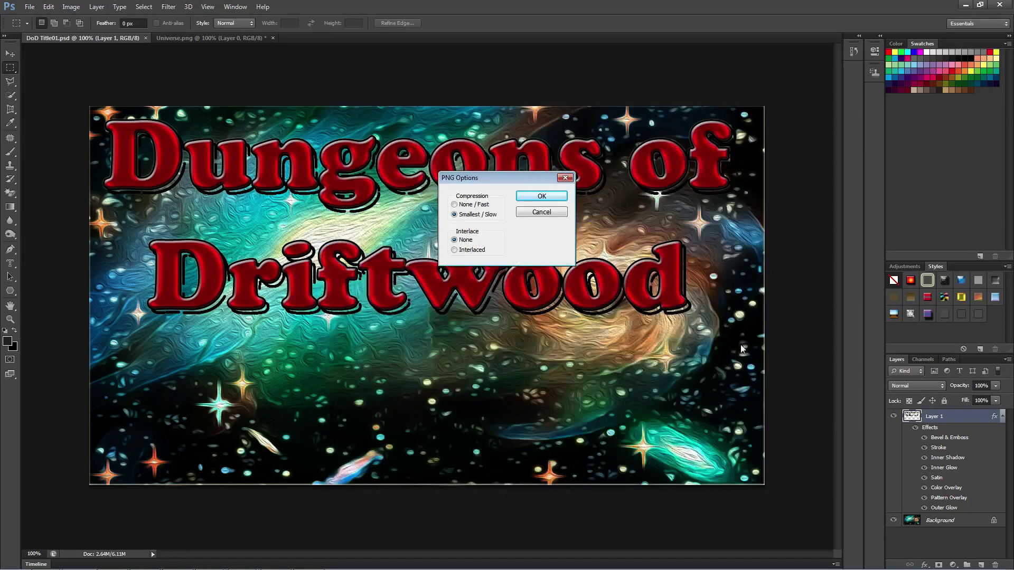
{"action": "left_click", "coordinate": [545, 200]}
{"action": "mouse_move", "coordinate": [243, 563]}
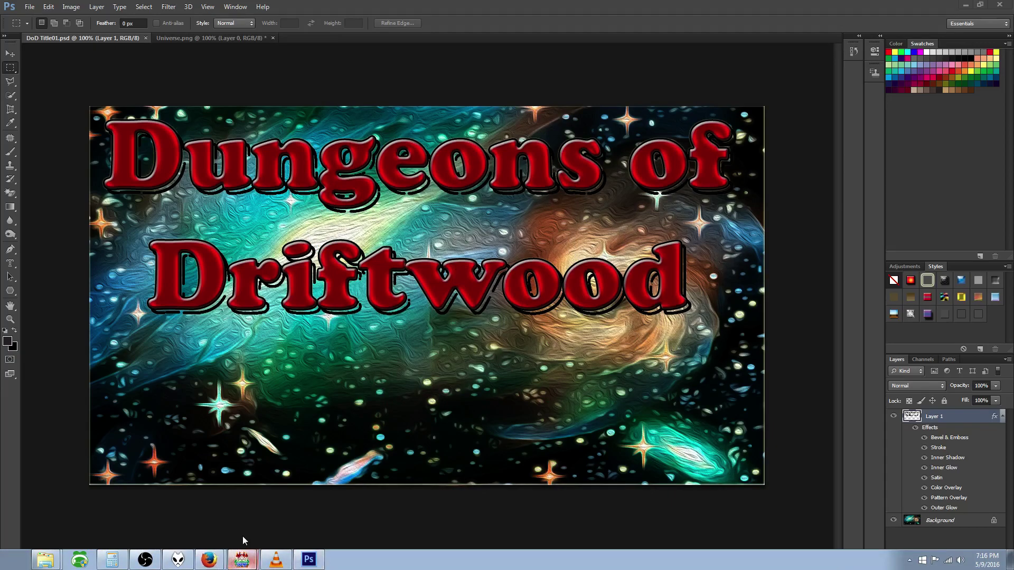
Step: In RPG Maker MV's database System settings, untick Draw Game Title
{"action": "left_click", "coordinate": [242, 559]}
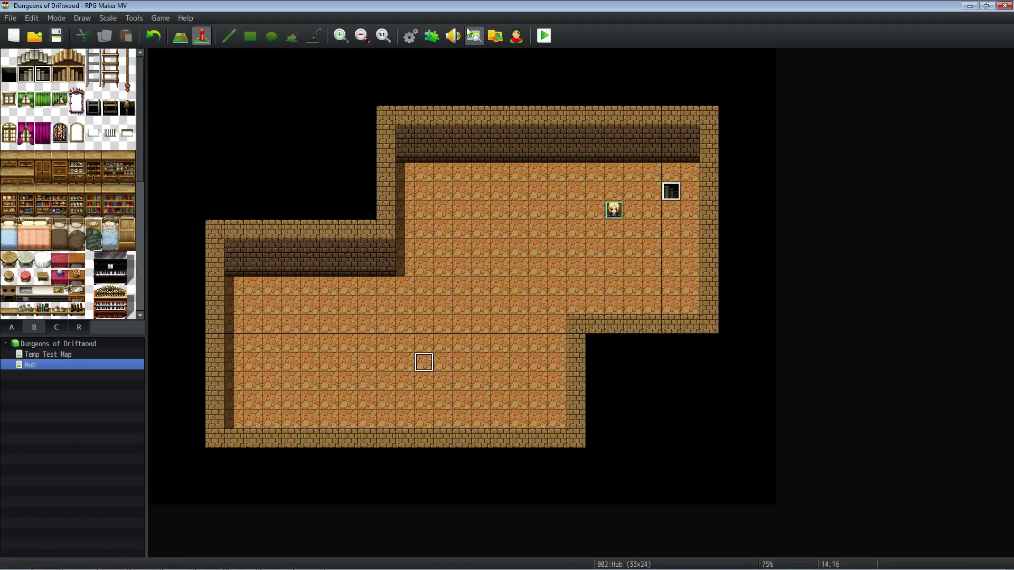
{"action": "left_click", "coordinate": [410, 36]}
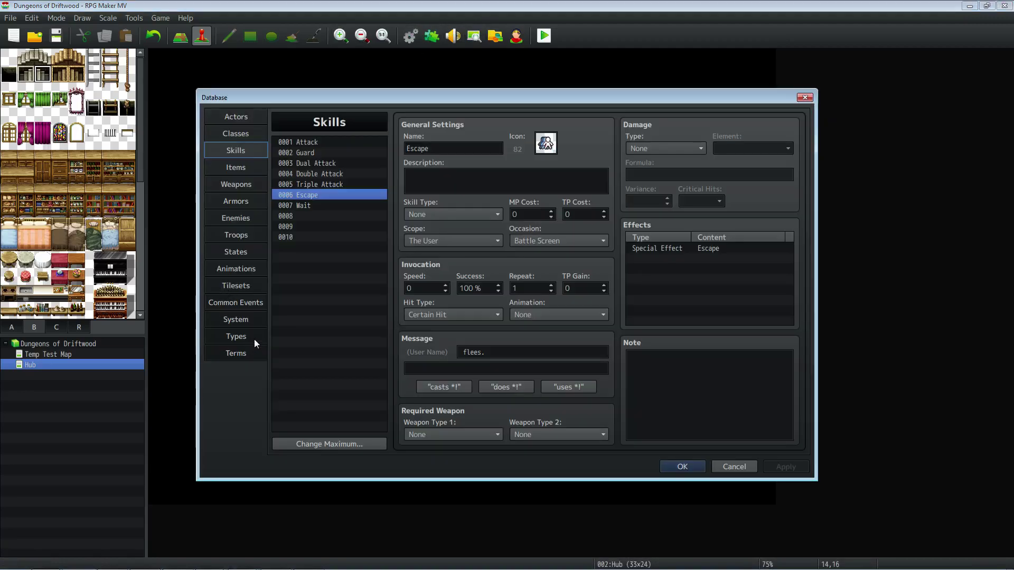
{"action": "left_click", "coordinate": [249, 323]}
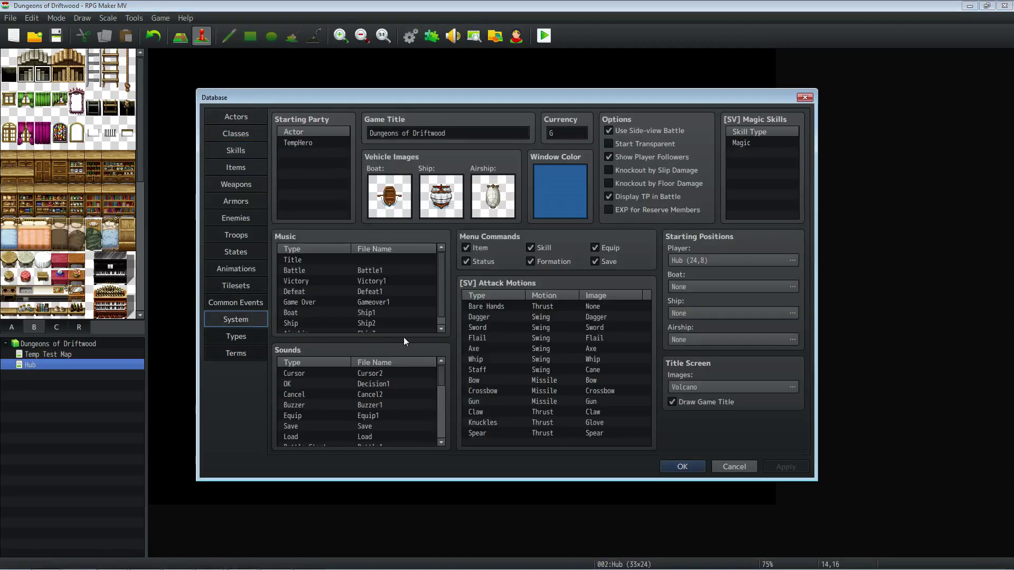
{"action": "left_click", "coordinate": [672, 402]}
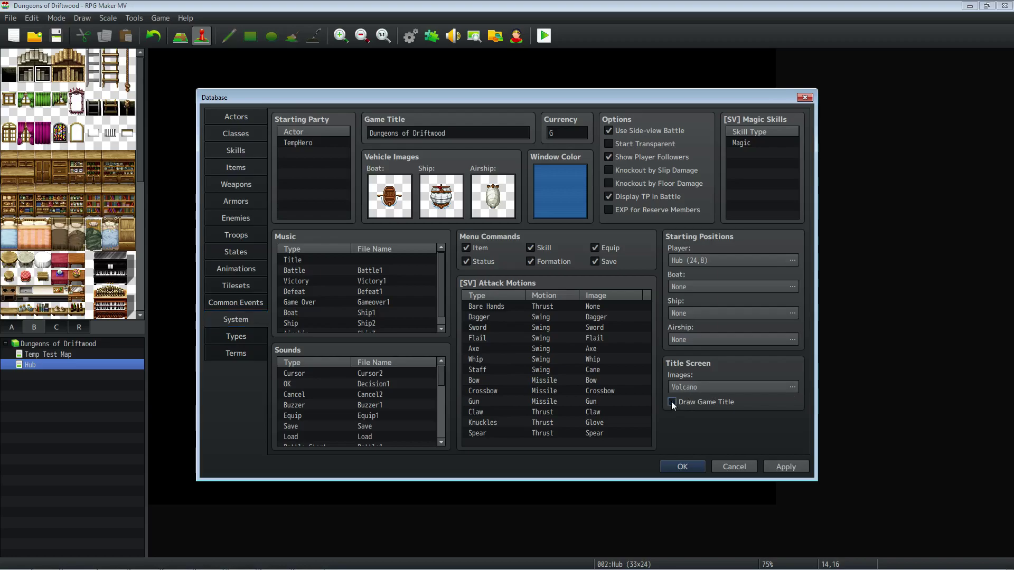
Step: Set the title screen image to DoD Title01 and confirm the database changes
{"action": "left_click", "coordinate": [793, 387]}
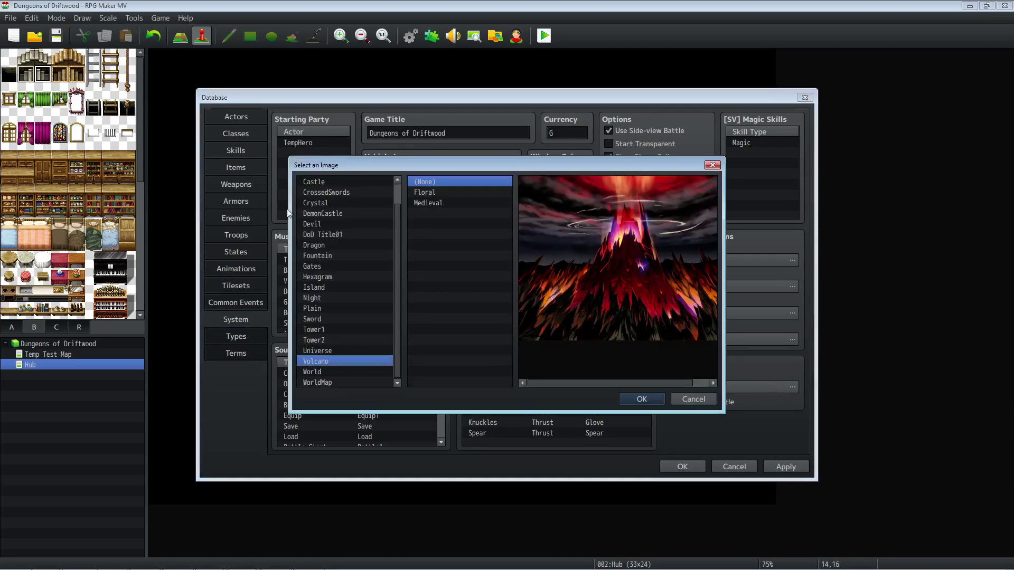
{"action": "scroll", "coordinate": [397, 211], "scroll_direction": "up", "scroll_amount": 1}
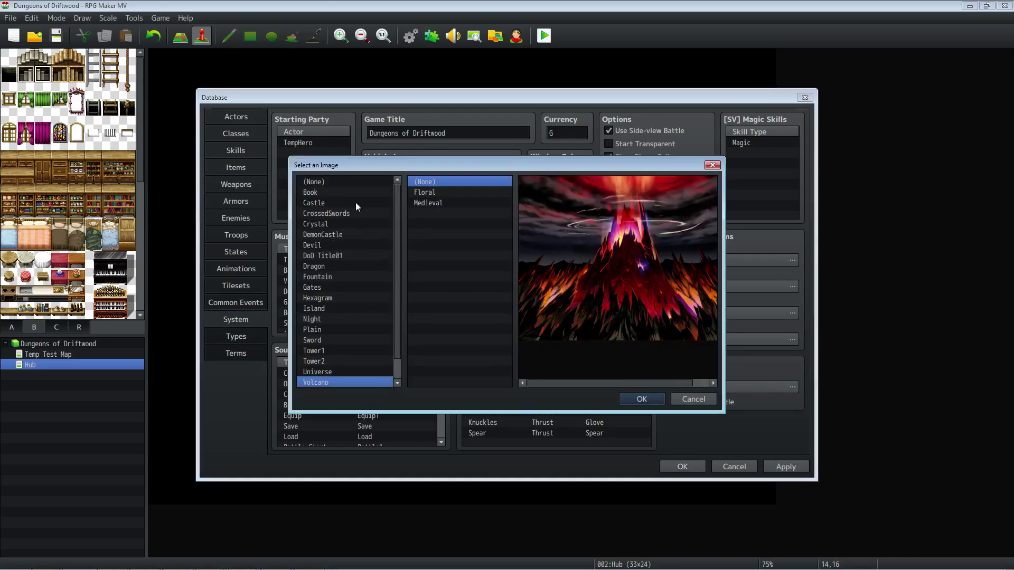
{"action": "left_click", "coordinate": [353, 216]}
{"action": "left_click", "coordinate": [348, 255]}
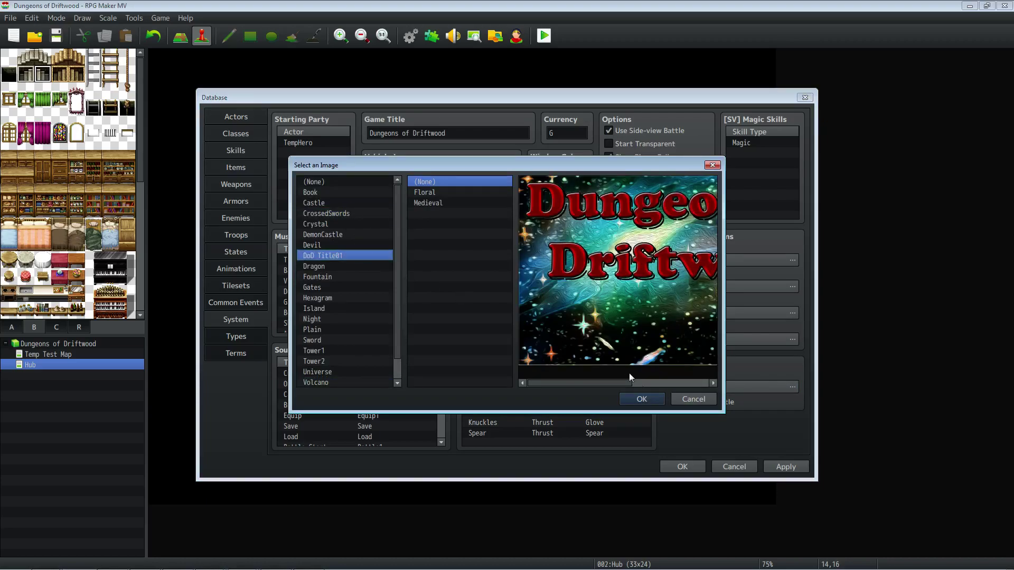
{"action": "left_click", "coordinate": [649, 400]}
{"action": "left_click", "coordinate": [681, 466]}
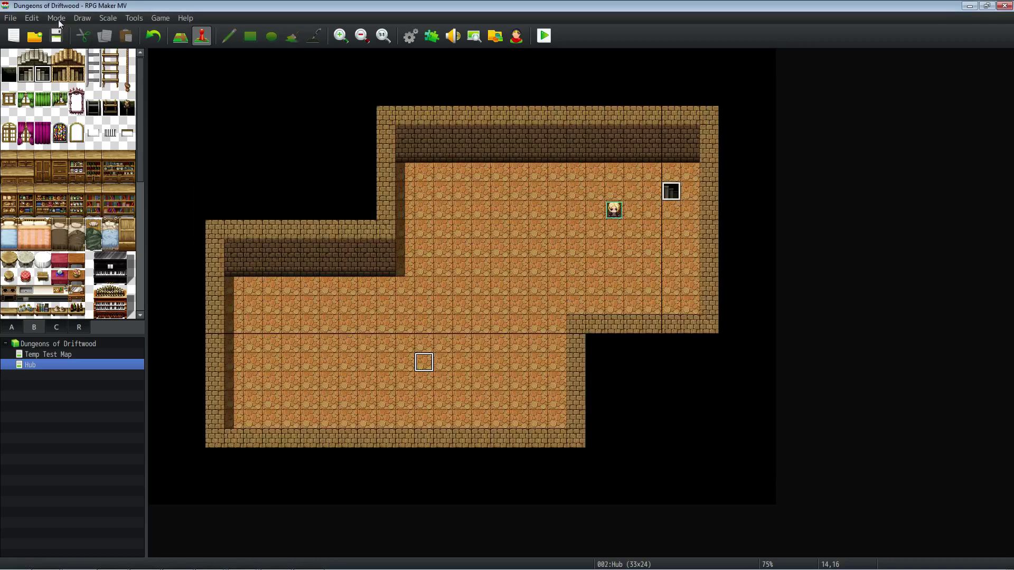
Step: Launch a playtest to view the new Dungeons of Driftwood title screen
{"action": "left_click", "coordinate": [544, 35]}
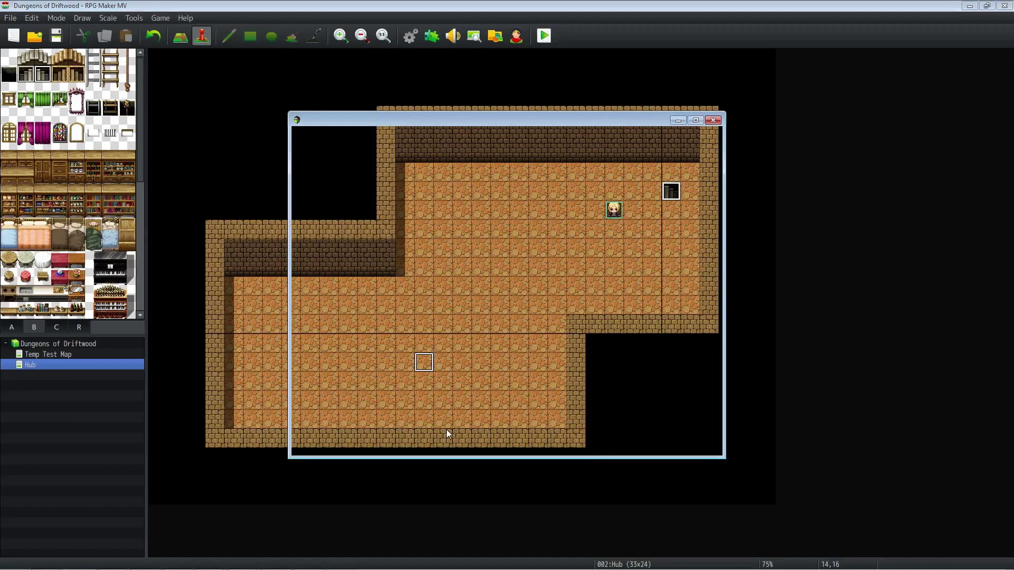